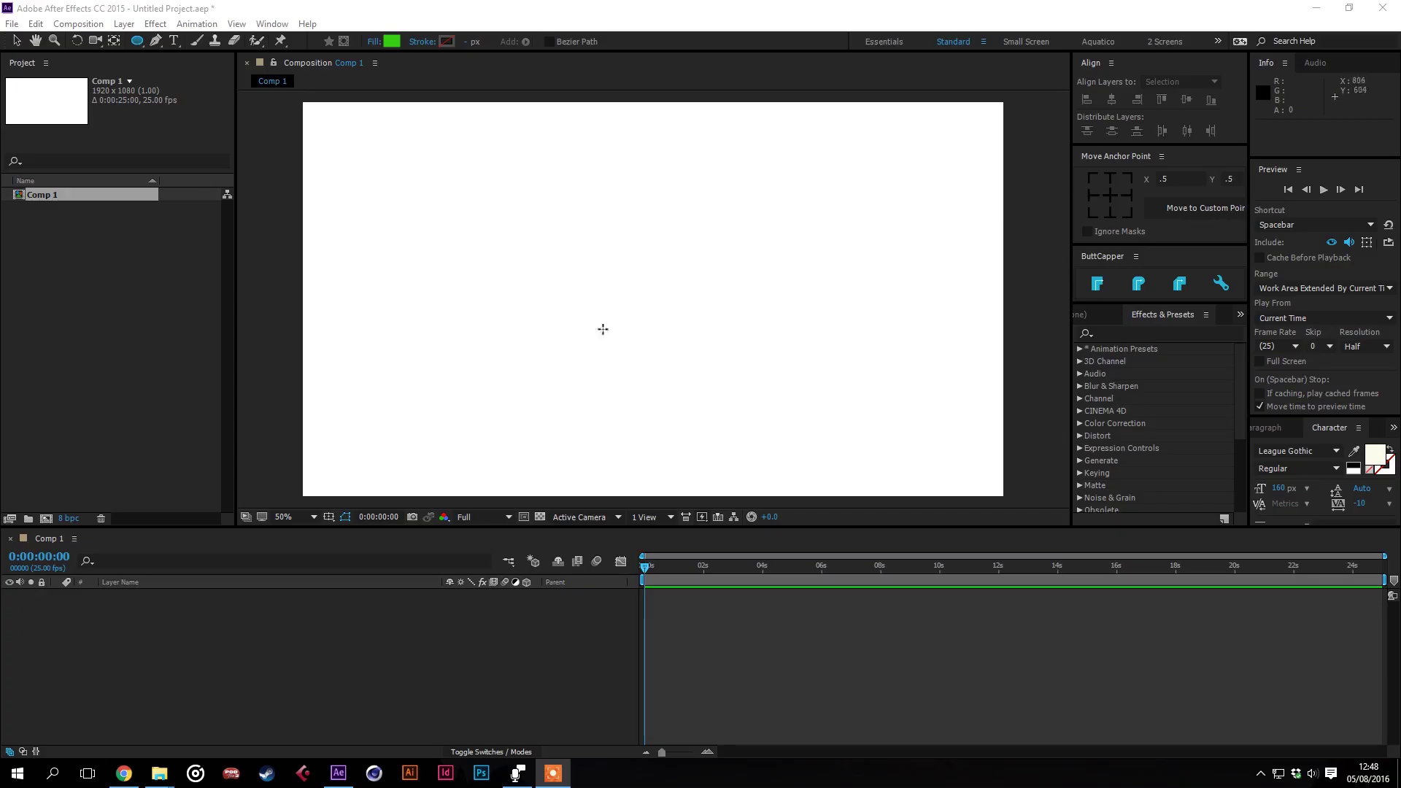
Draw a green circle in the comp centre, centre its anchor point, and add a Repeater
mouse_move(597, 308)
mouse_down()
mouse_move(733, 430)
mouse_move(695, 362)
mouse_up()
key(v)
key(ctrl+alt+Home)
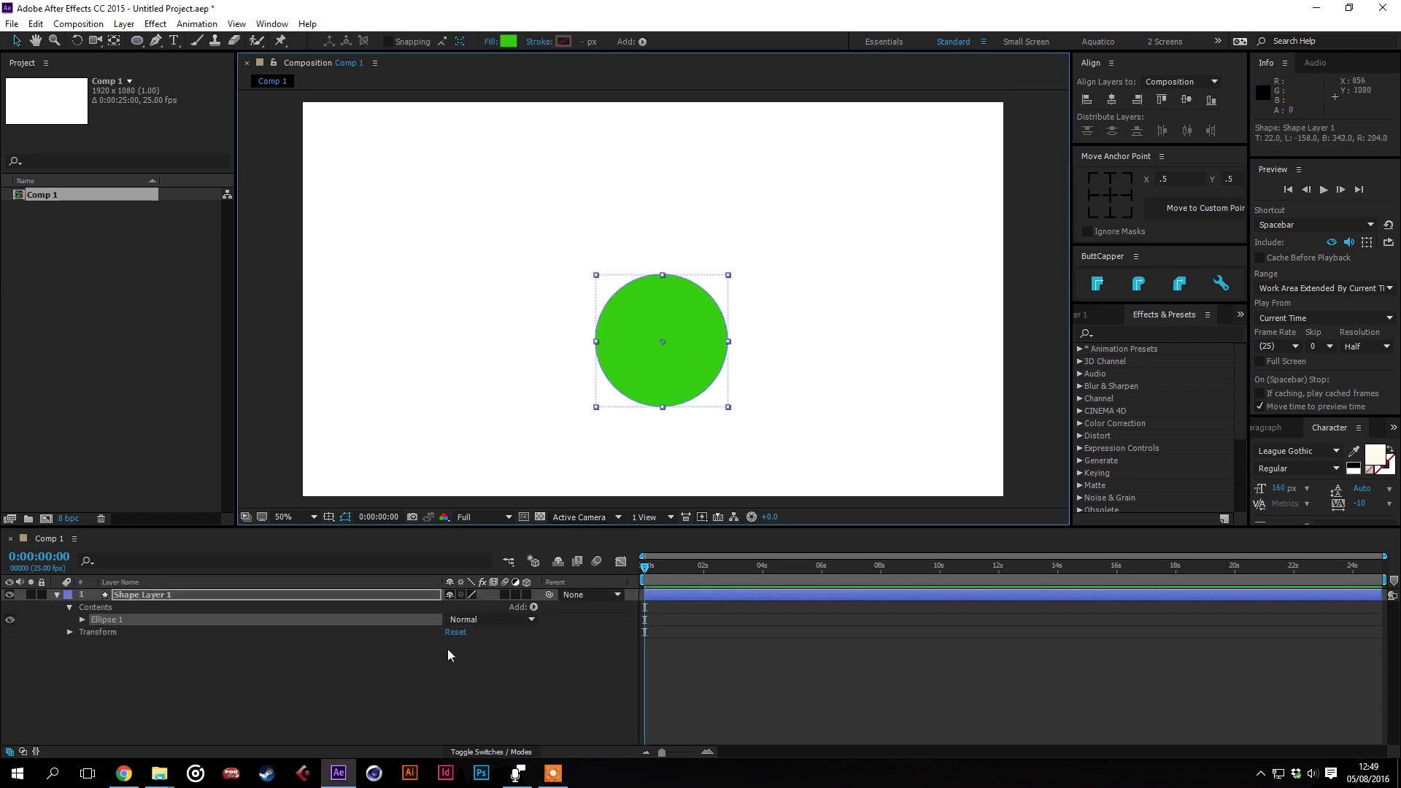
click(642, 42)
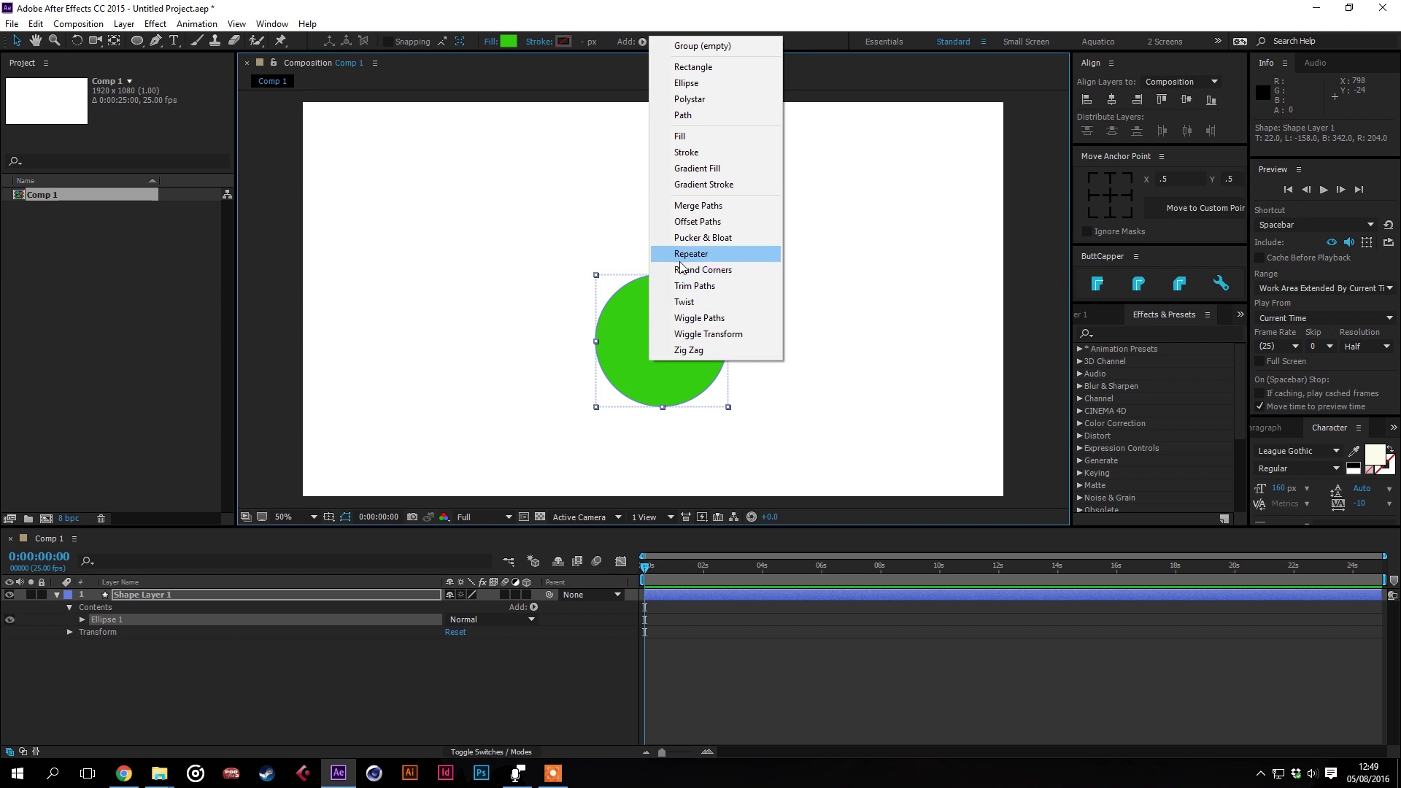
click(716, 252)
Set the Repeater Transform position offset to 0,-152 so copies stack upward
click(96, 669)
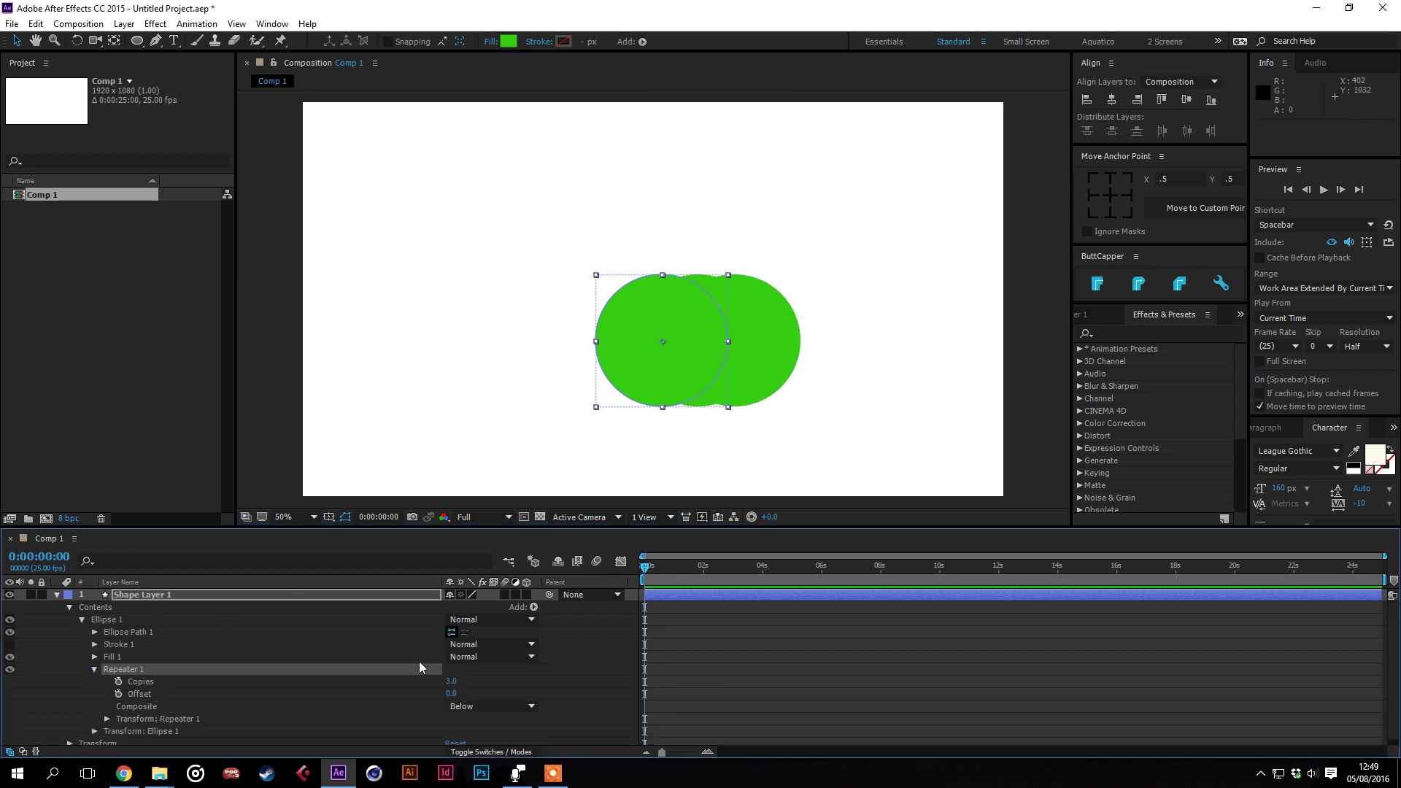
click(107, 714)
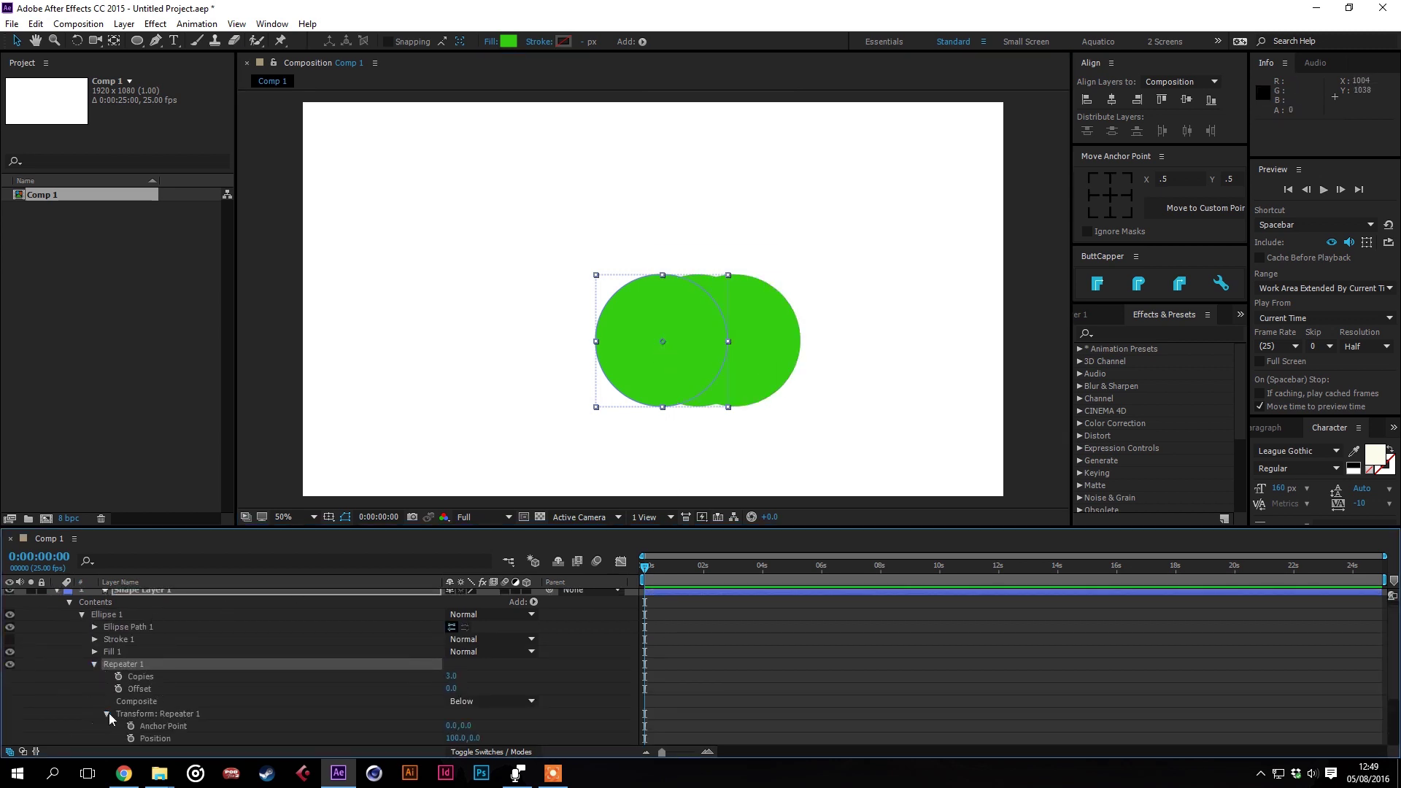
scroll(107, 713, down, 3)
click(456, 664)
text(0)
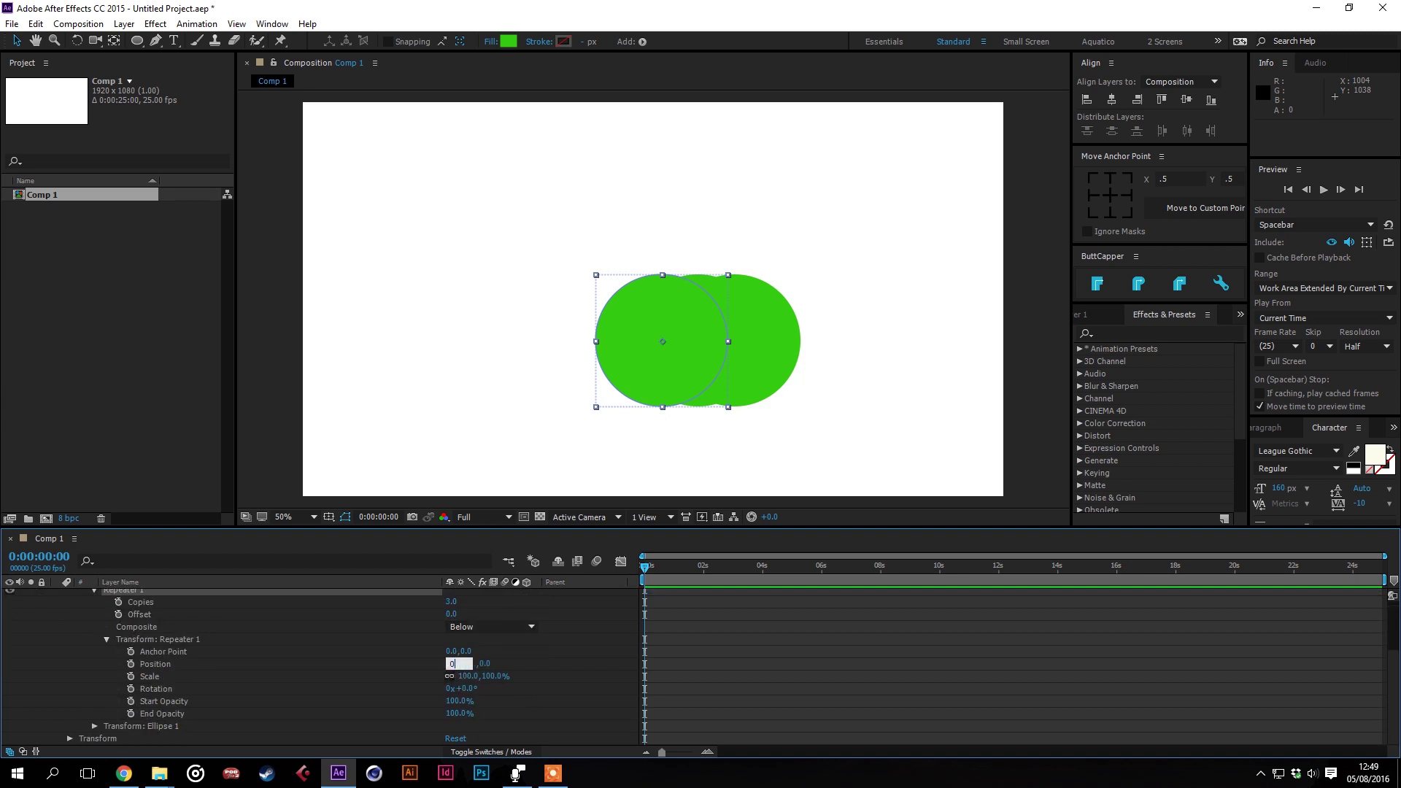
key(Return)
drag(485, 664, 361, 667)
Set the Repeater Transform scale to 80% so each copy shrinks
click(516, 683)
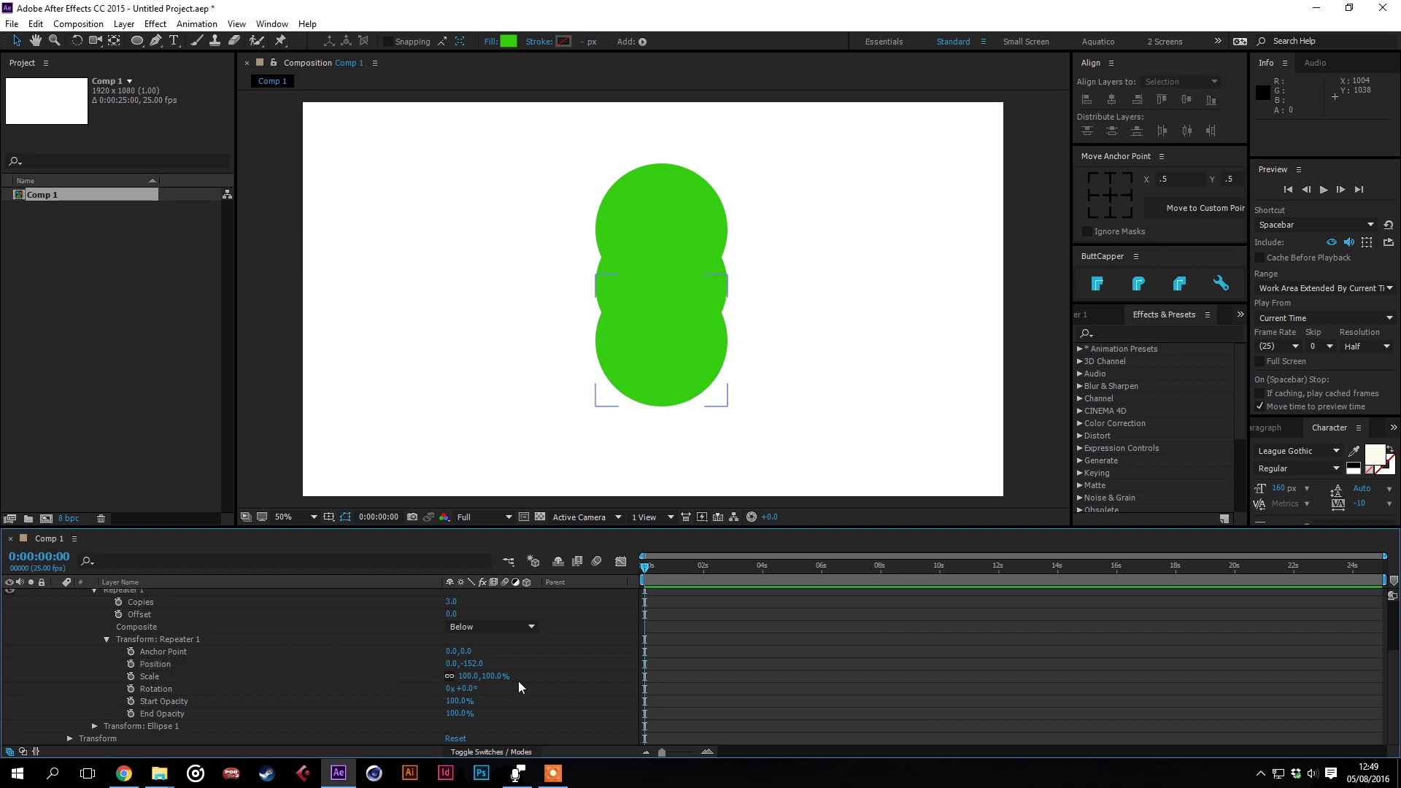
click(105, 639)
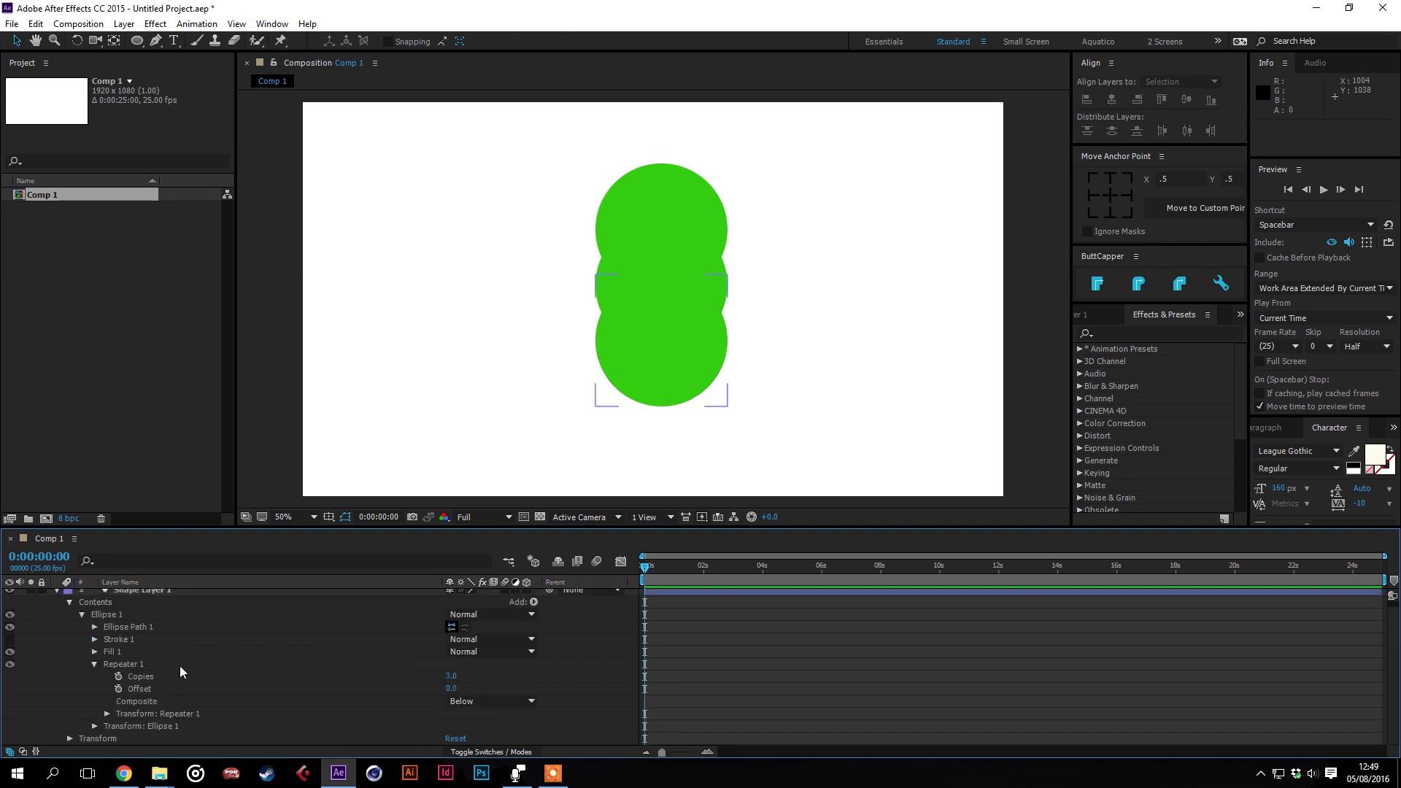
click(106, 713)
click(495, 701)
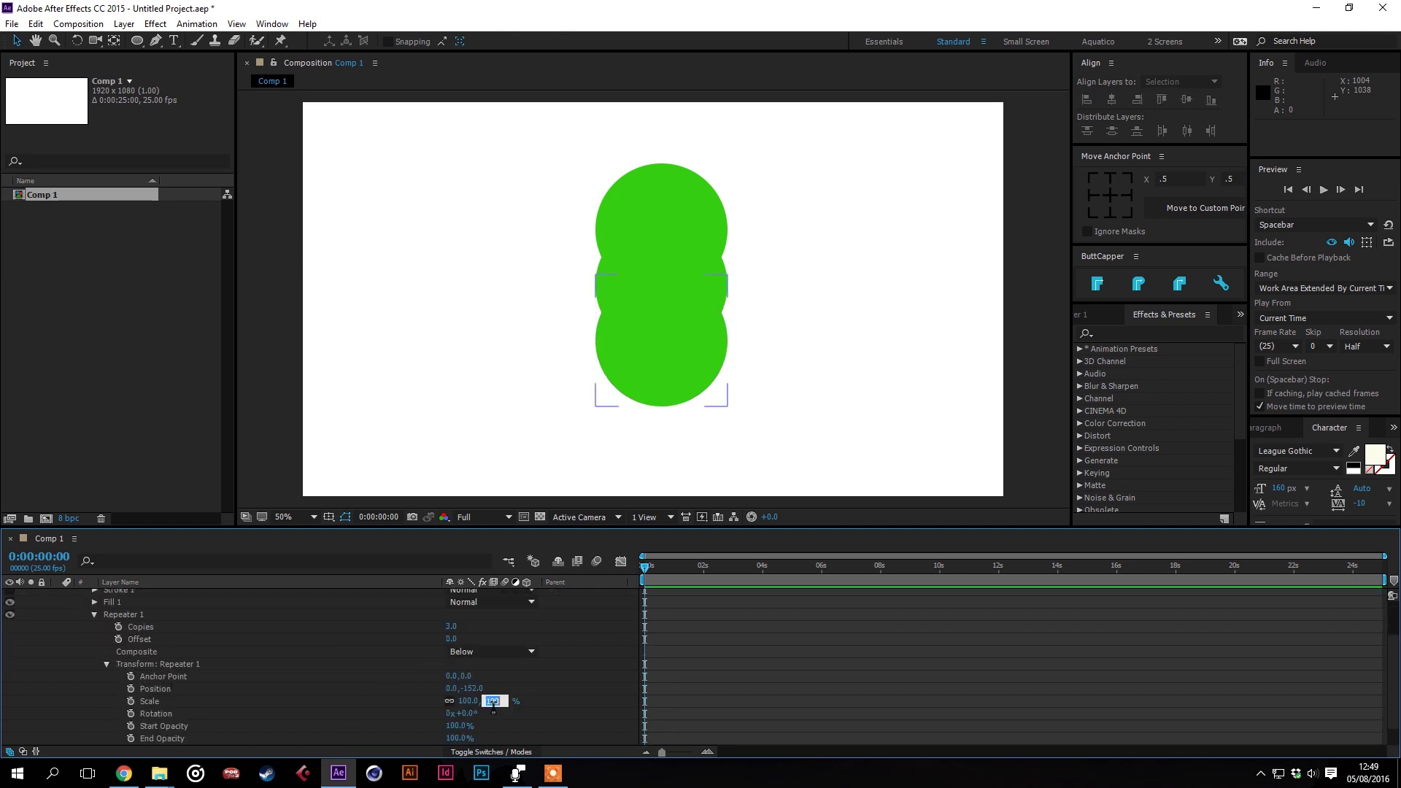
text(80)
key(Return)
click(597, 645)
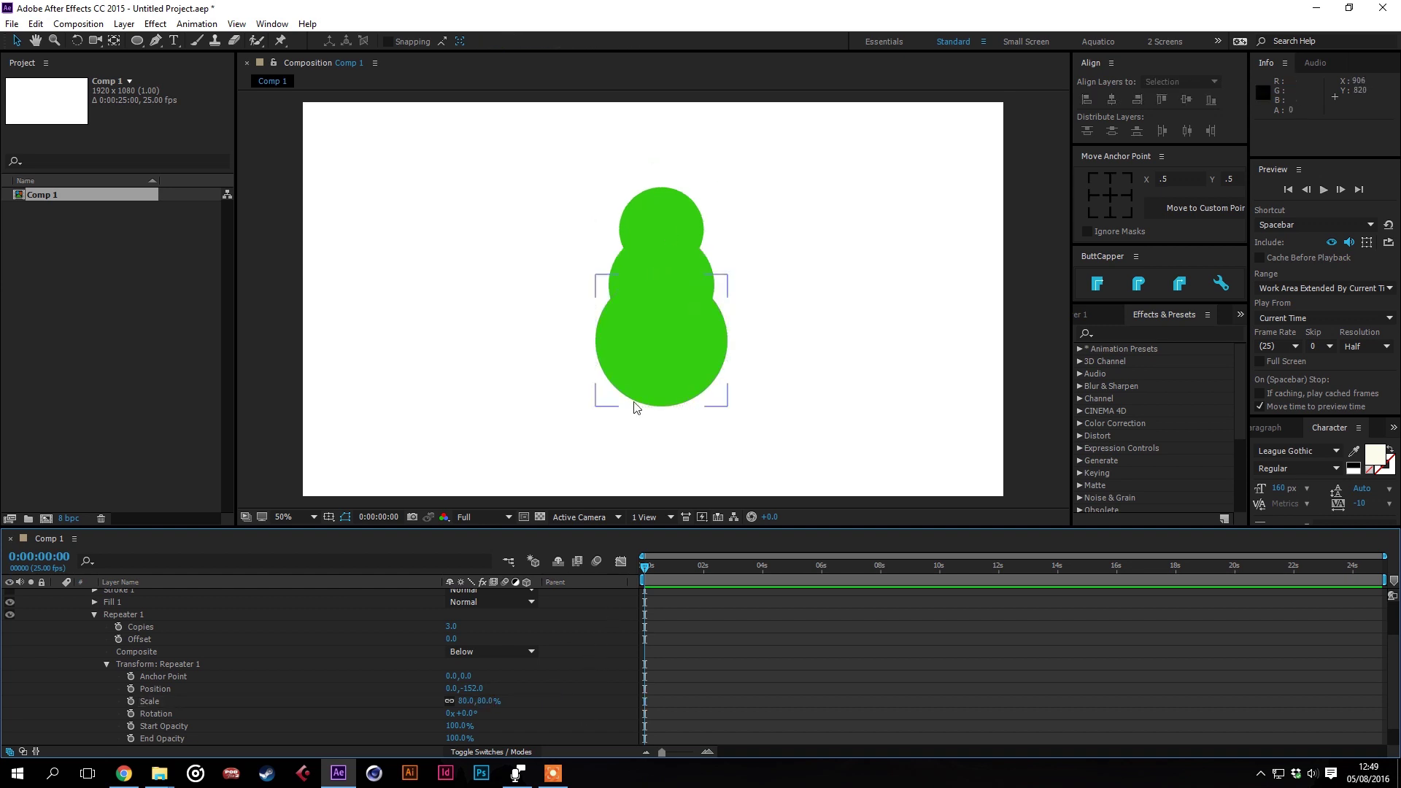
Choose the Pen tool with no fill and a solid-colour stroke for new shapes
click(155, 41)
scroll(159, 639, up, 2)
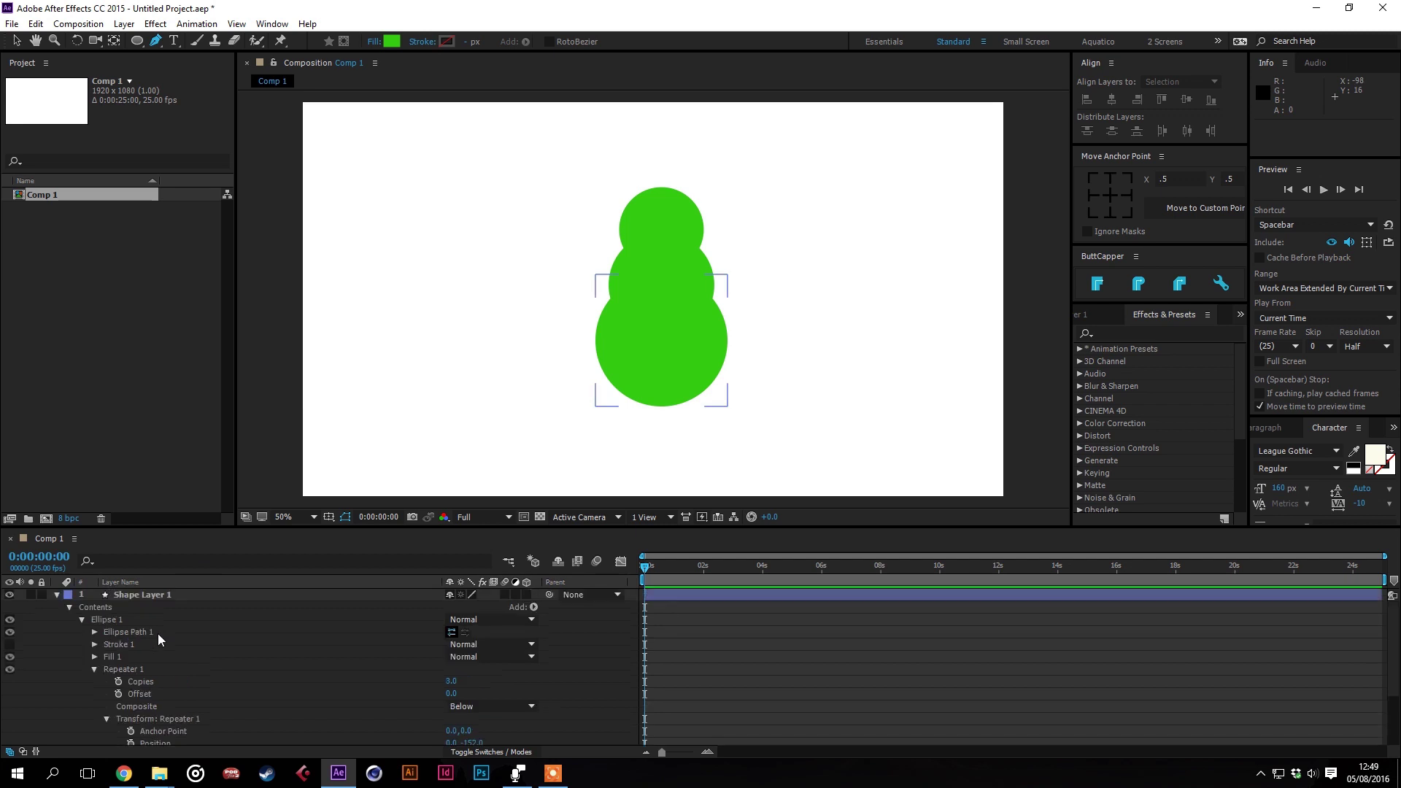
click(58, 596)
click(296, 648)
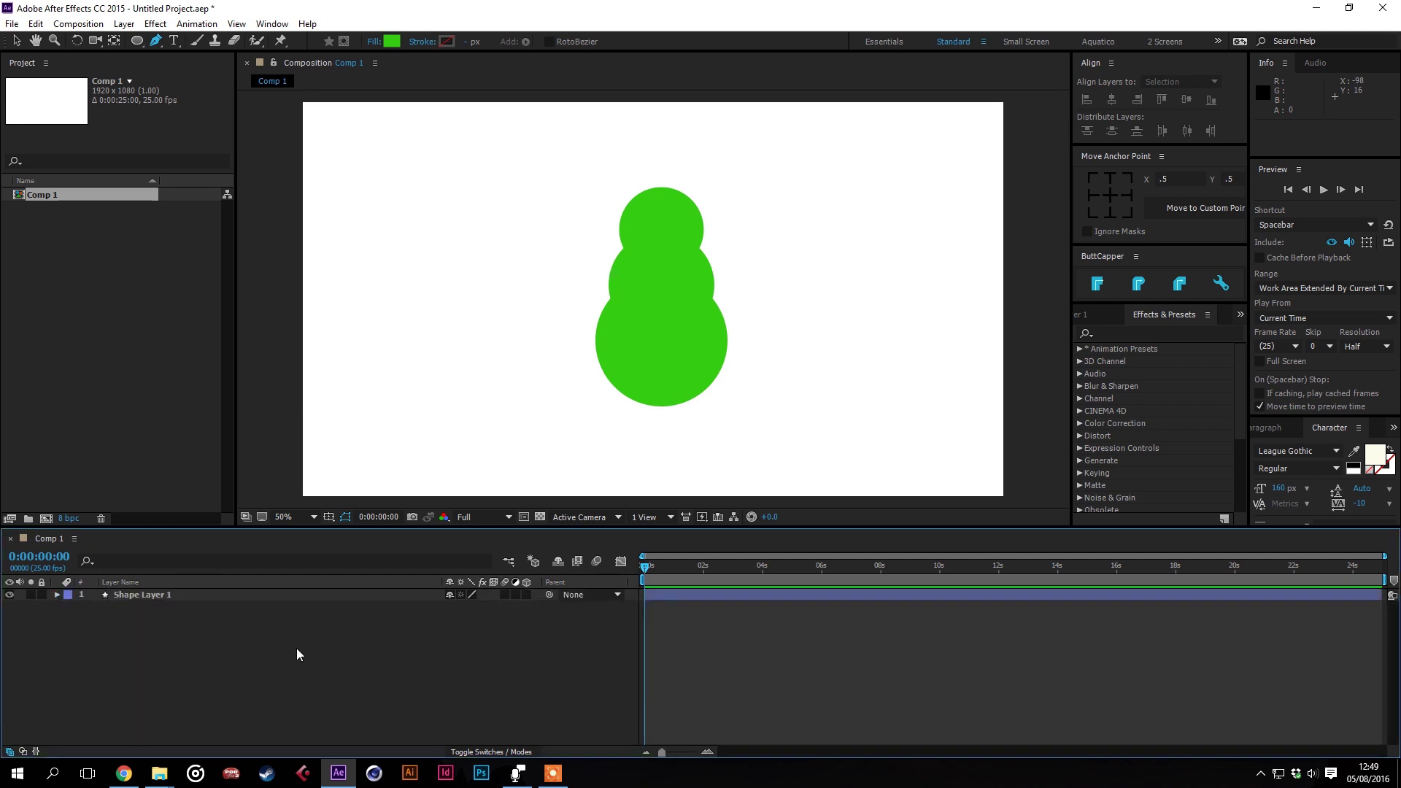
click(372, 41)
click(44, 42)
click(77, 126)
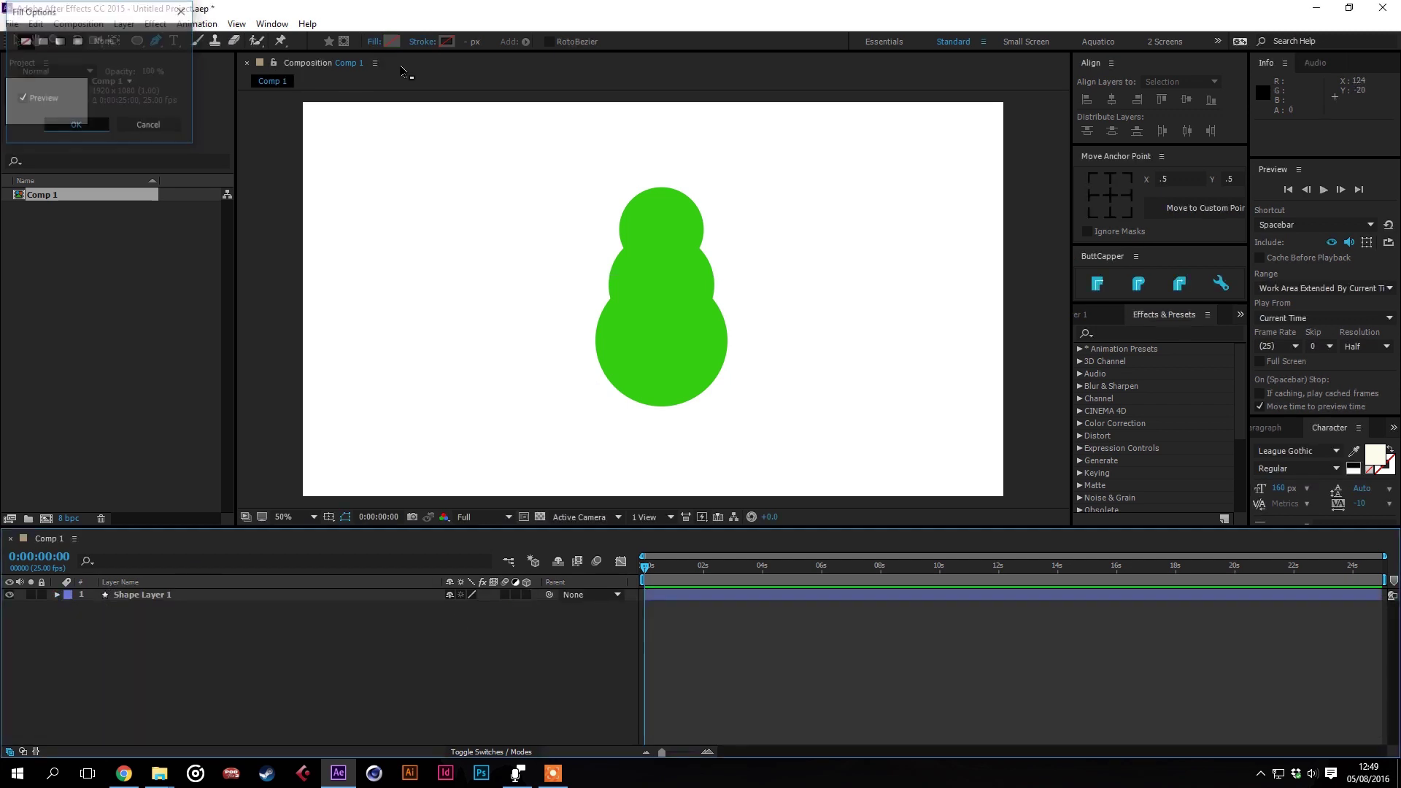
click(419, 41)
click(47, 45)
click(90, 129)
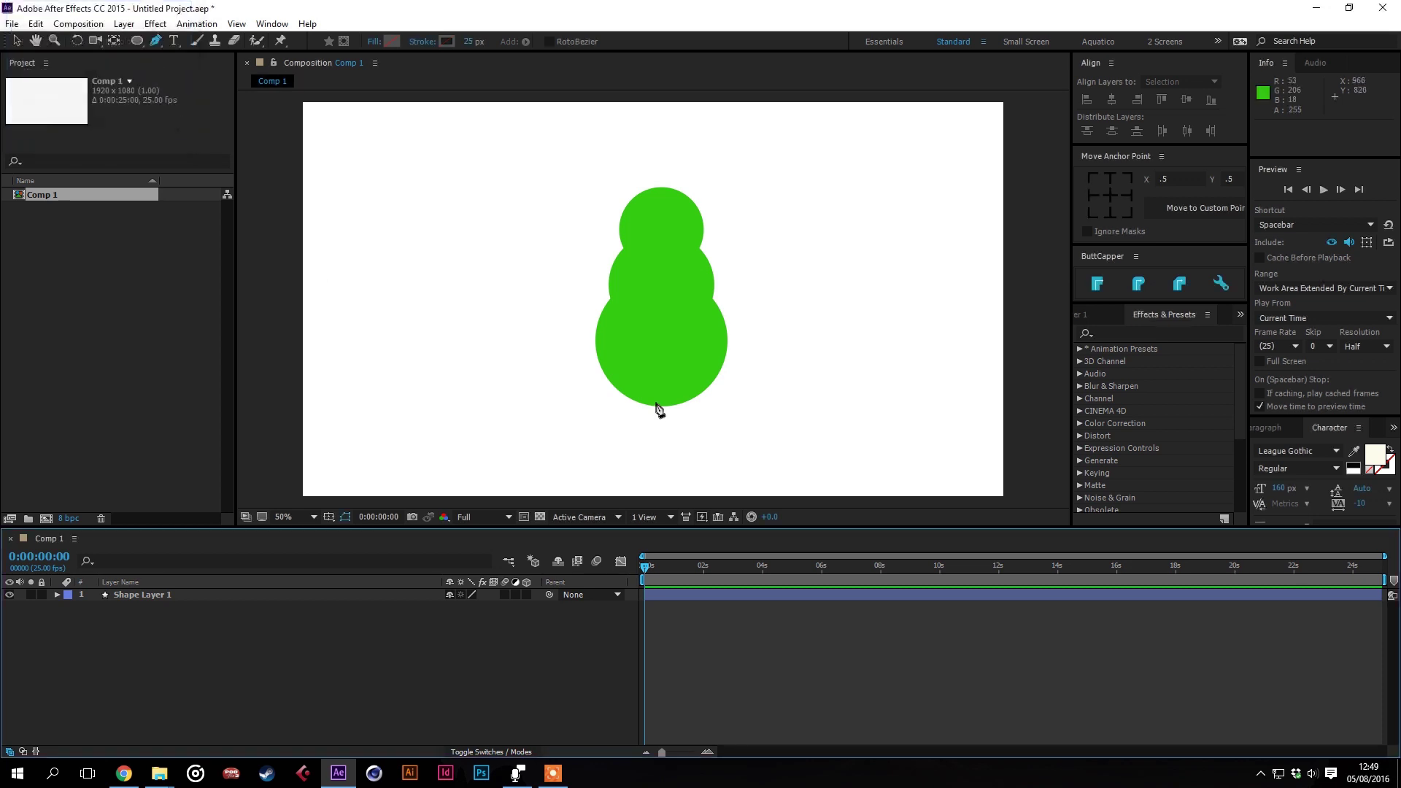
Draw a vertical trunk down to the comp bottom and an angled branch joining it
click(659, 344)
click(660, 461)
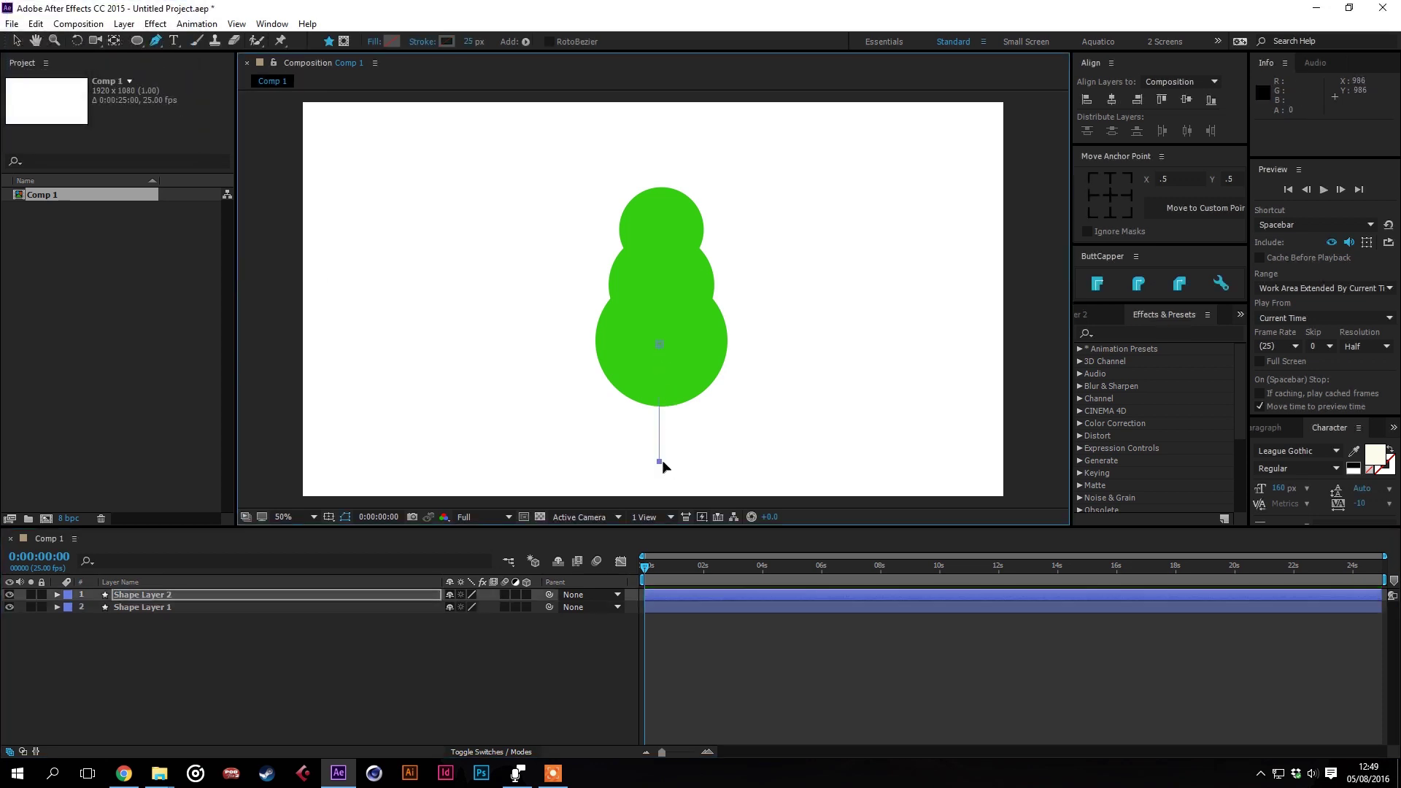
click(687, 363)
click(662, 402)
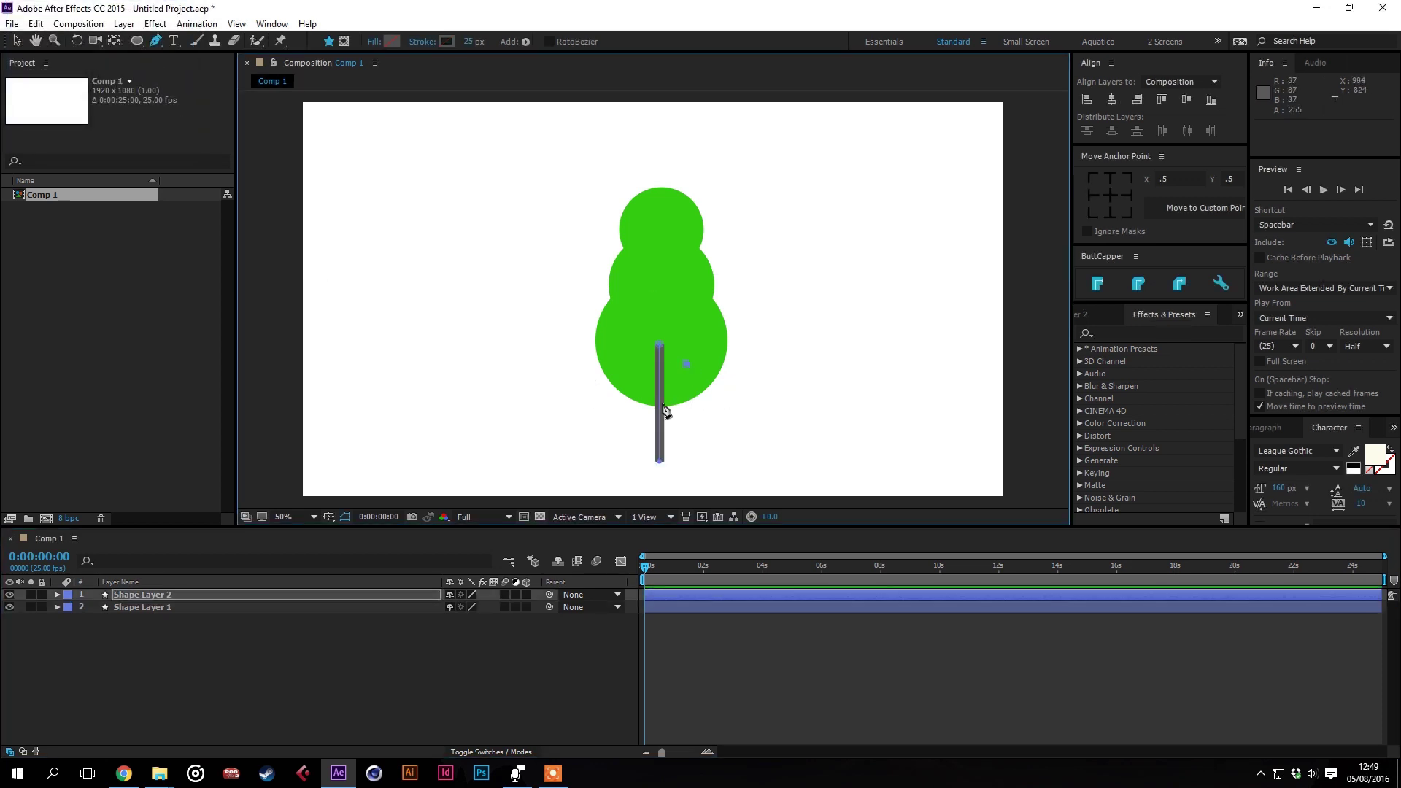
click(480, 654)
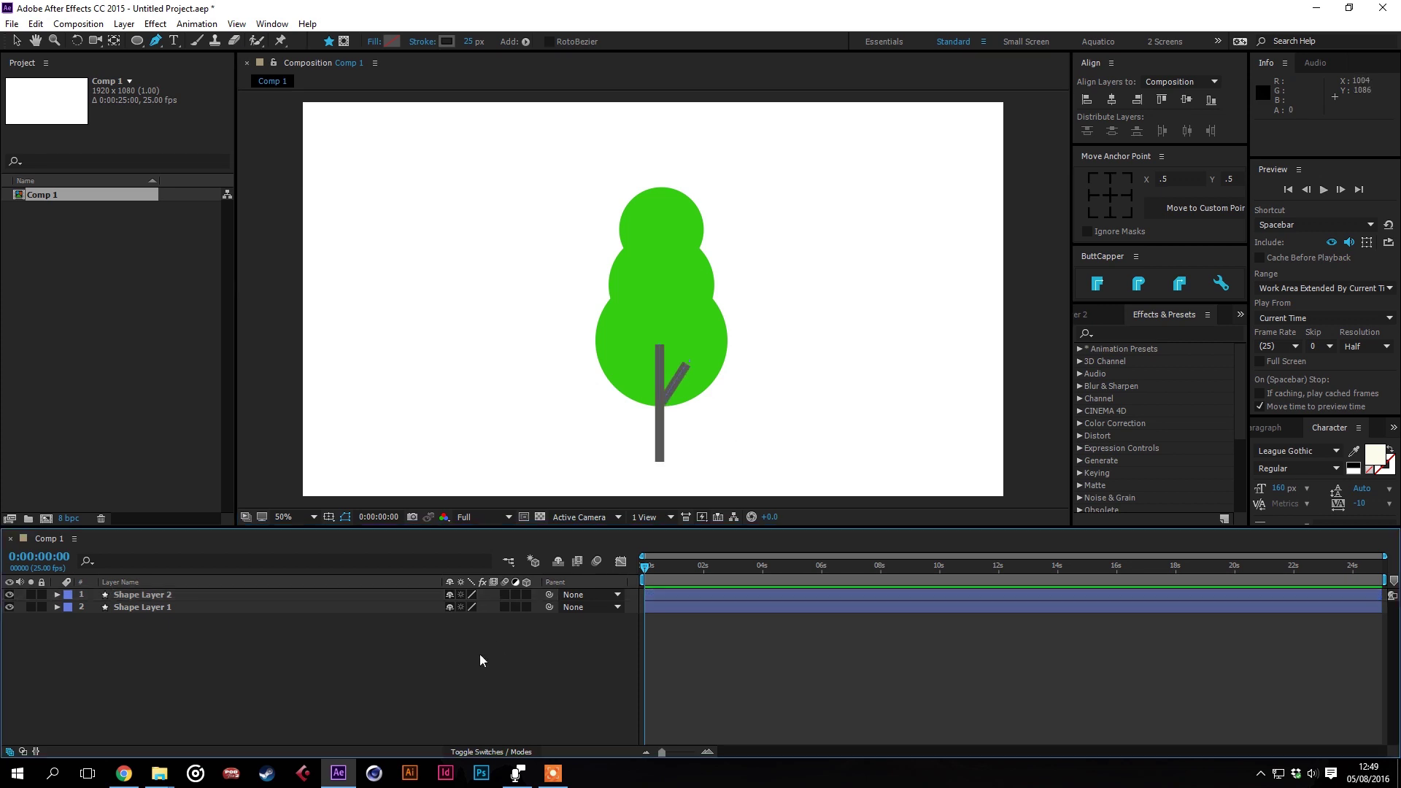
Apply ButtCapper's round cap to Shape Layer 2's strokes
key(v)
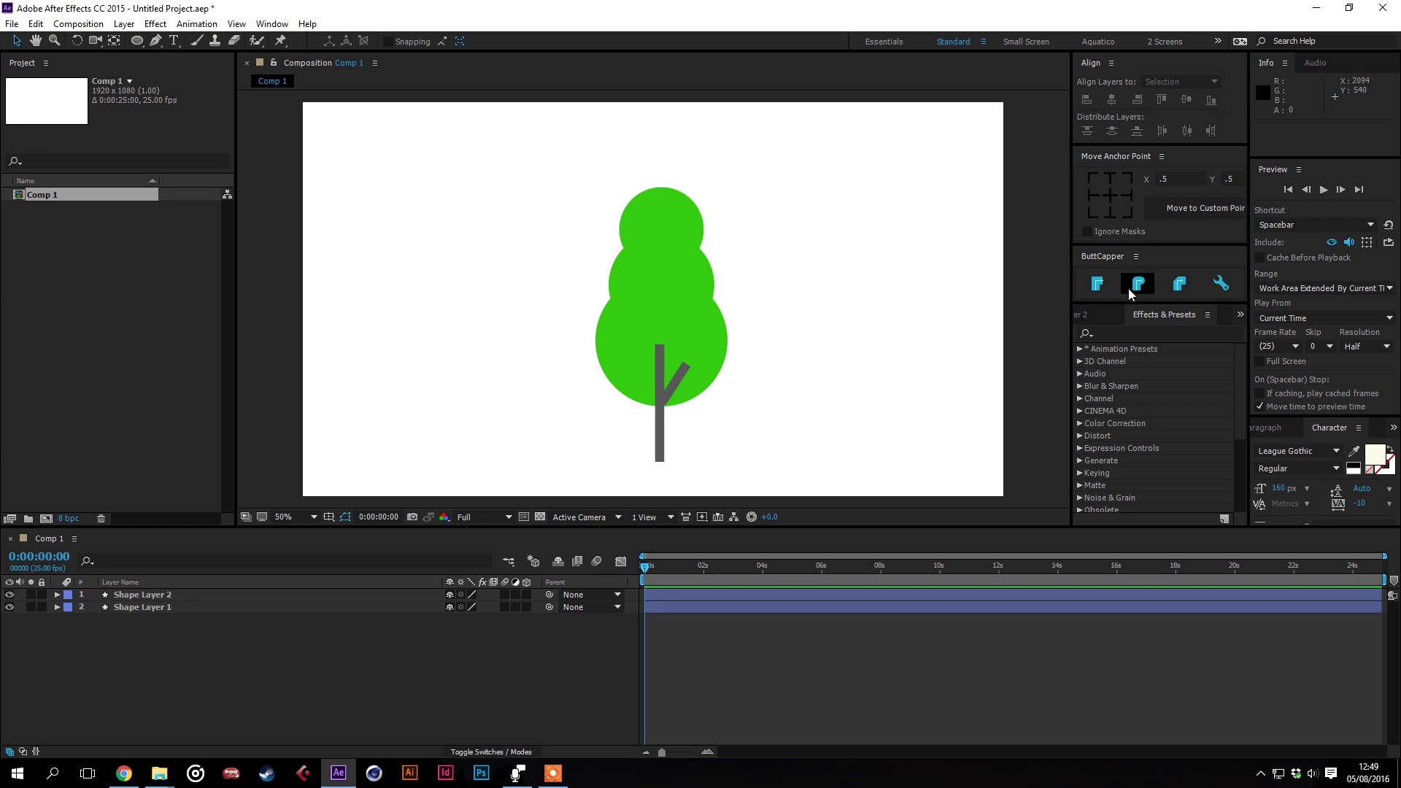
click(202, 594)
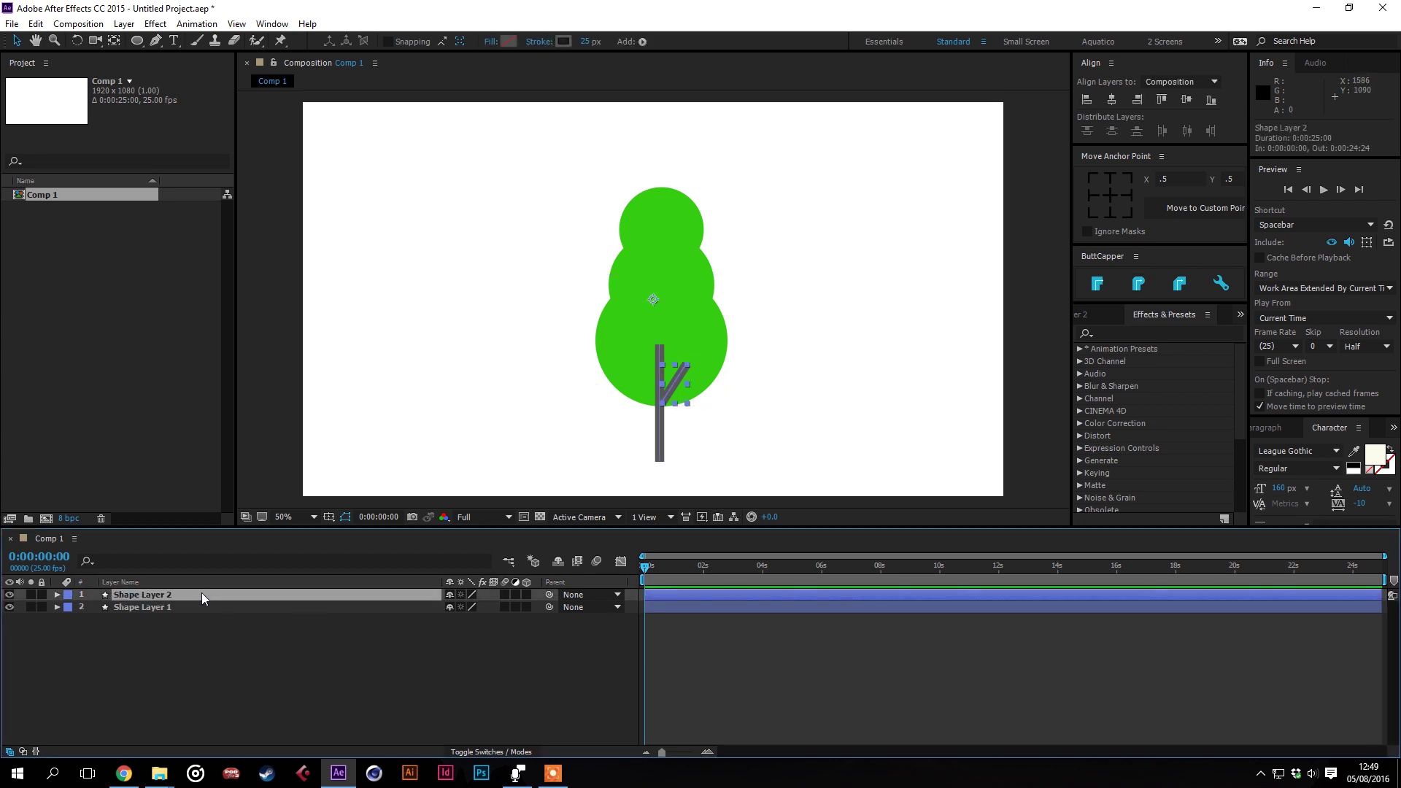
click(1151, 286)
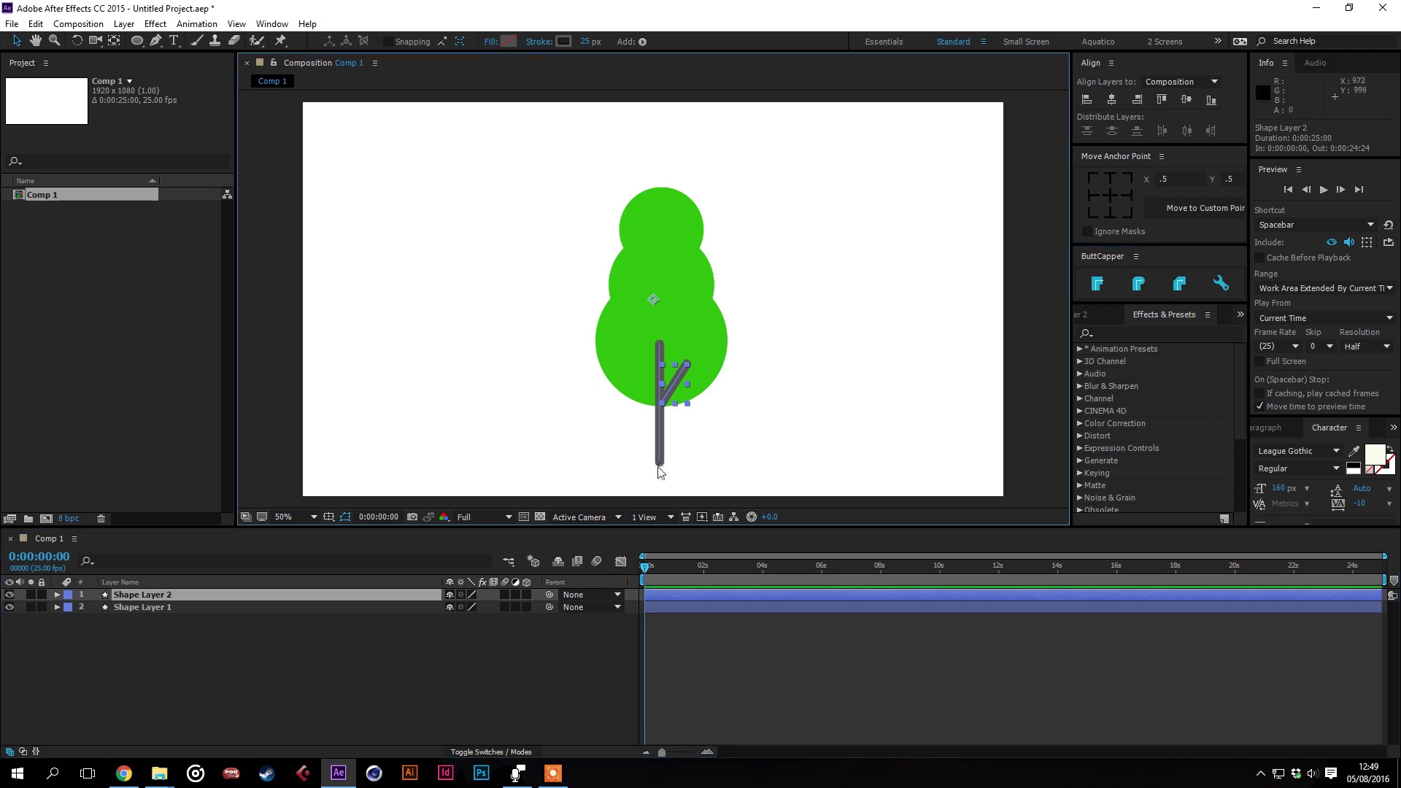
click(176, 659)
Check that Shape Layer 2's Stroke 1 Line Cap reads Round Cap
click(56, 595)
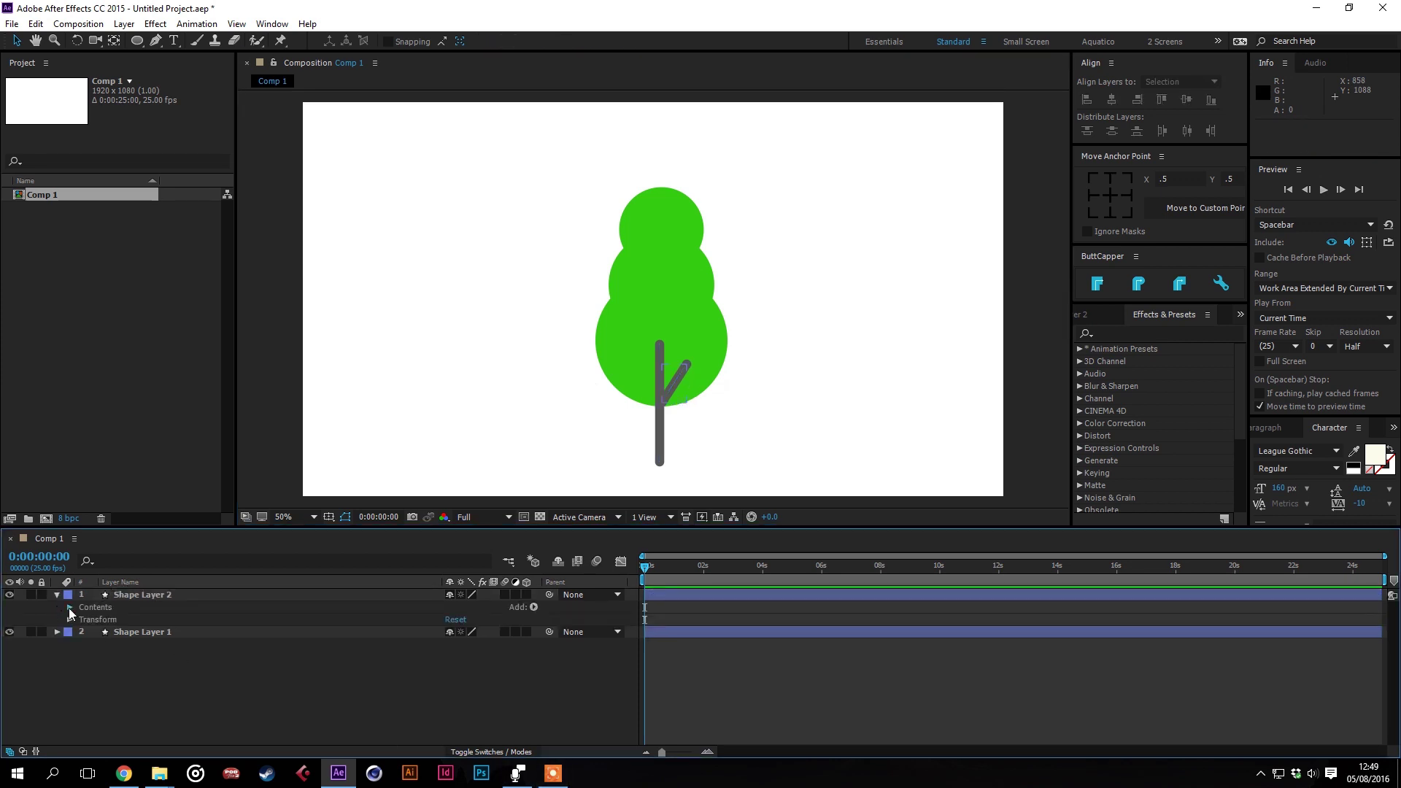
click(69, 607)
click(82, 620)
click(94, 645)
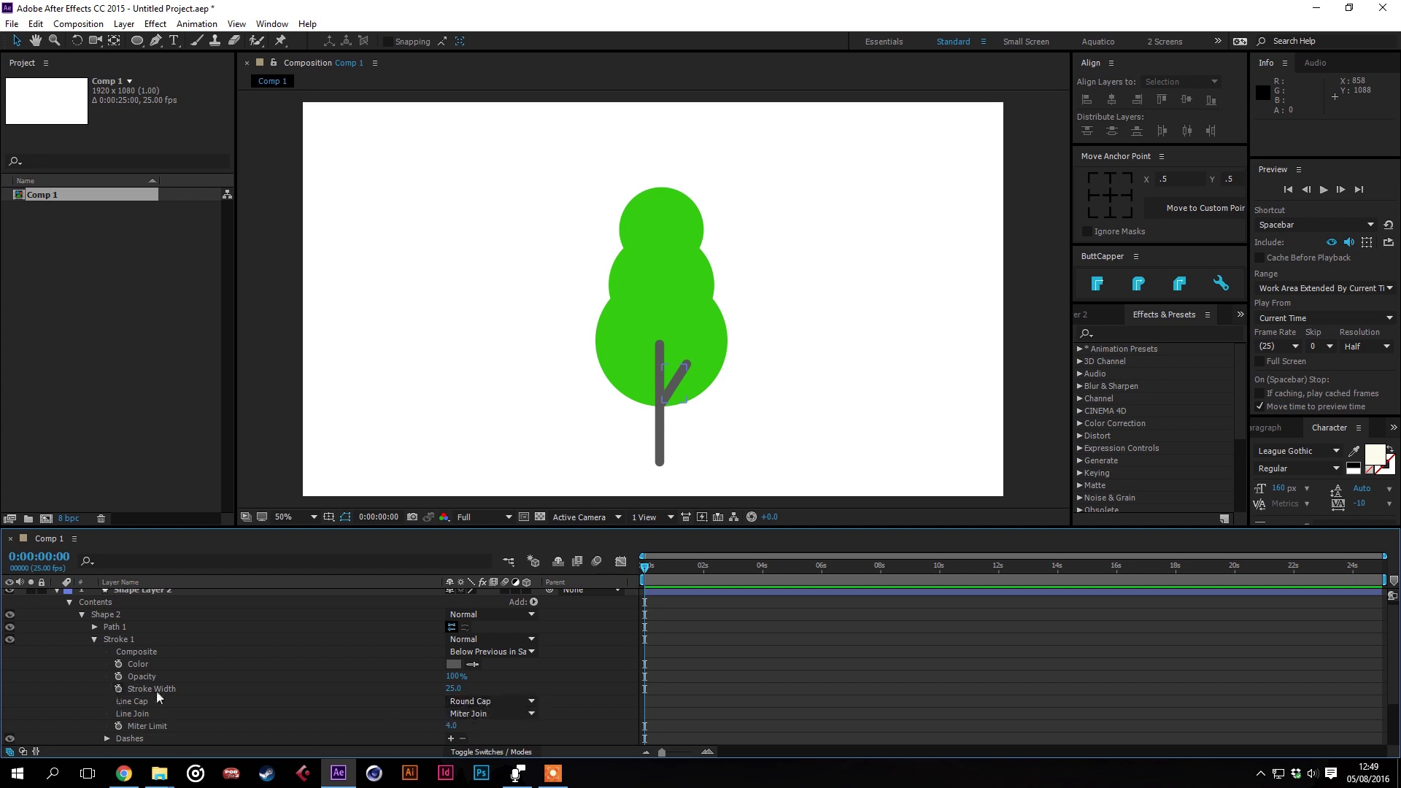
scroll(79, 613, up, 1)
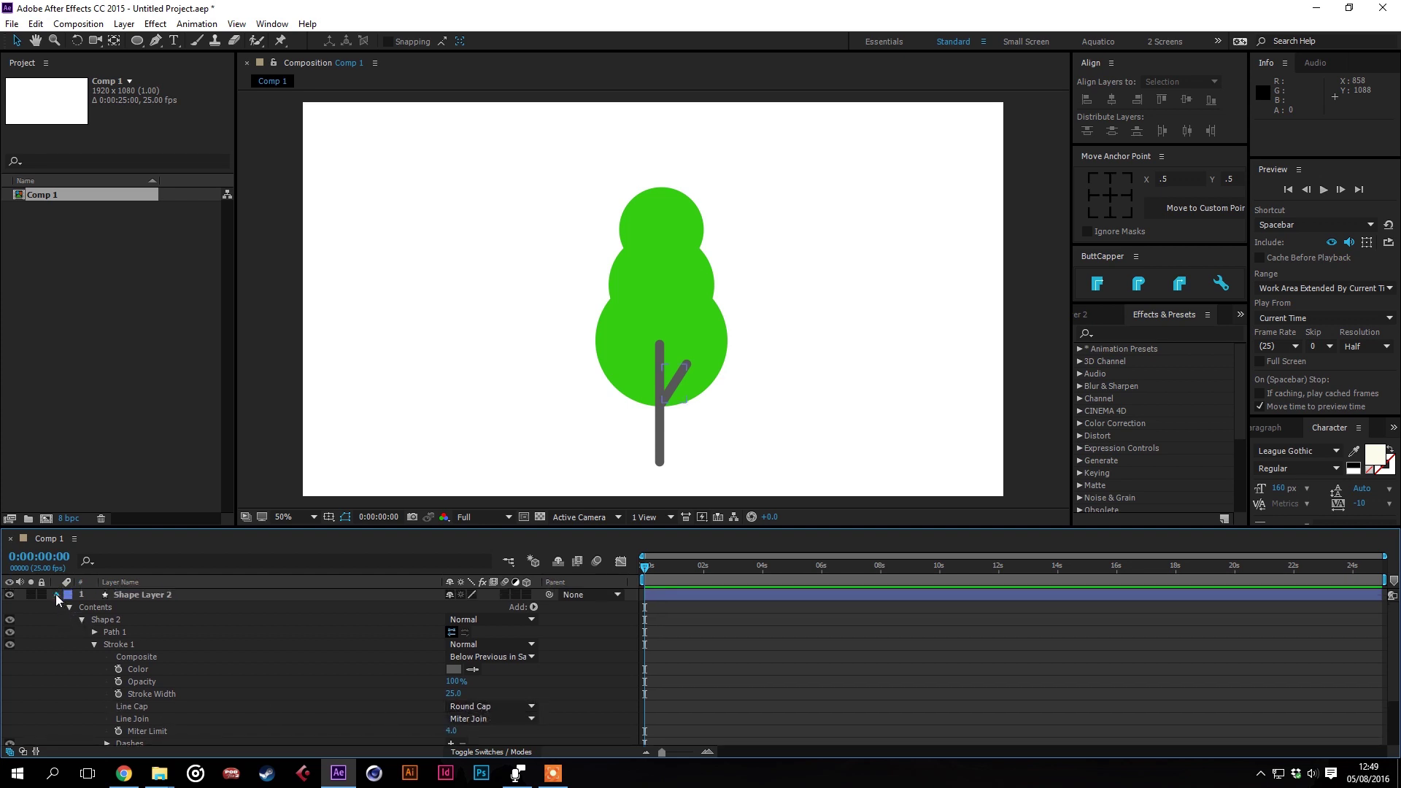
click(57, 595)
click(134, 594)
click(384, 659)
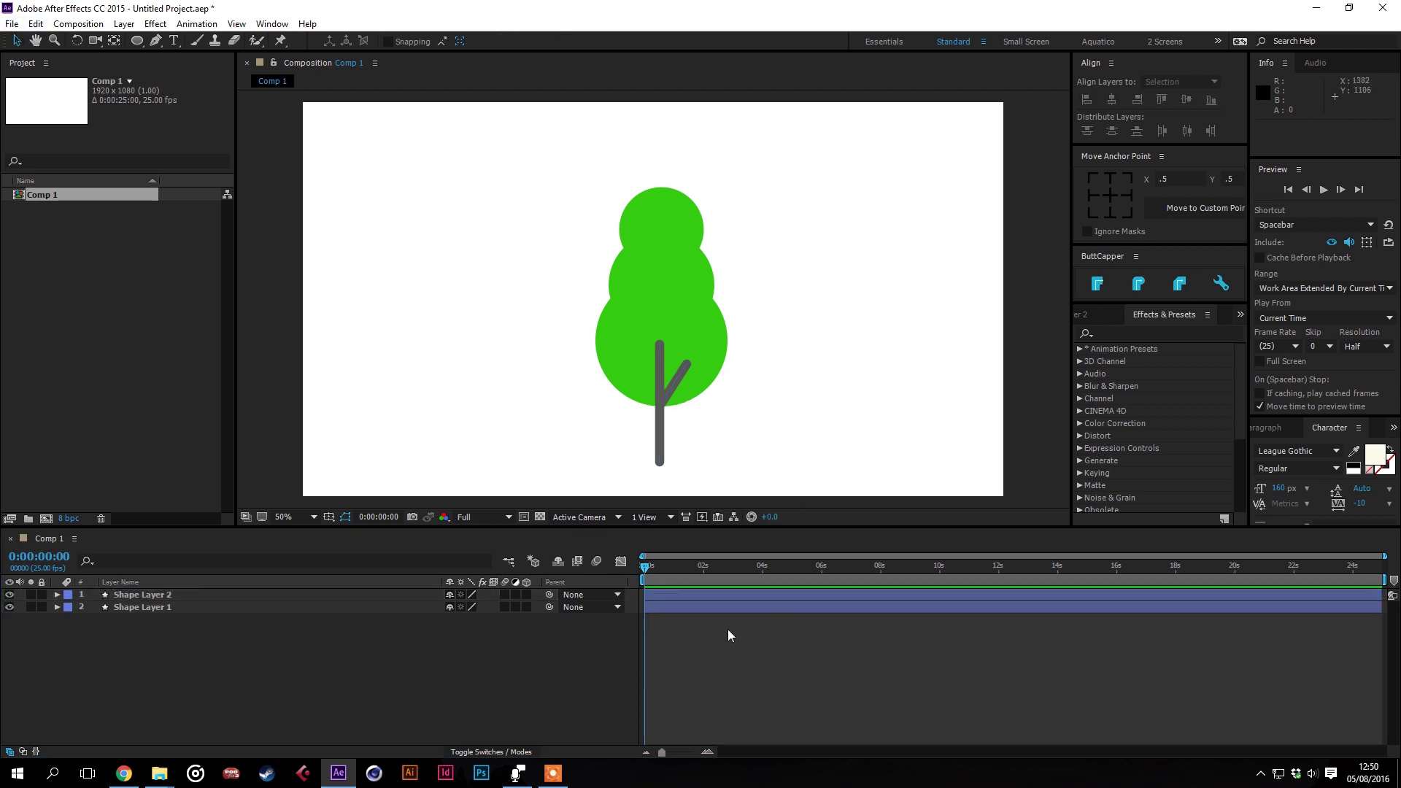
Rename the circles layer Shape Layer 1 to 'tree'
click(200, 606)
key(Return)
text(tr)
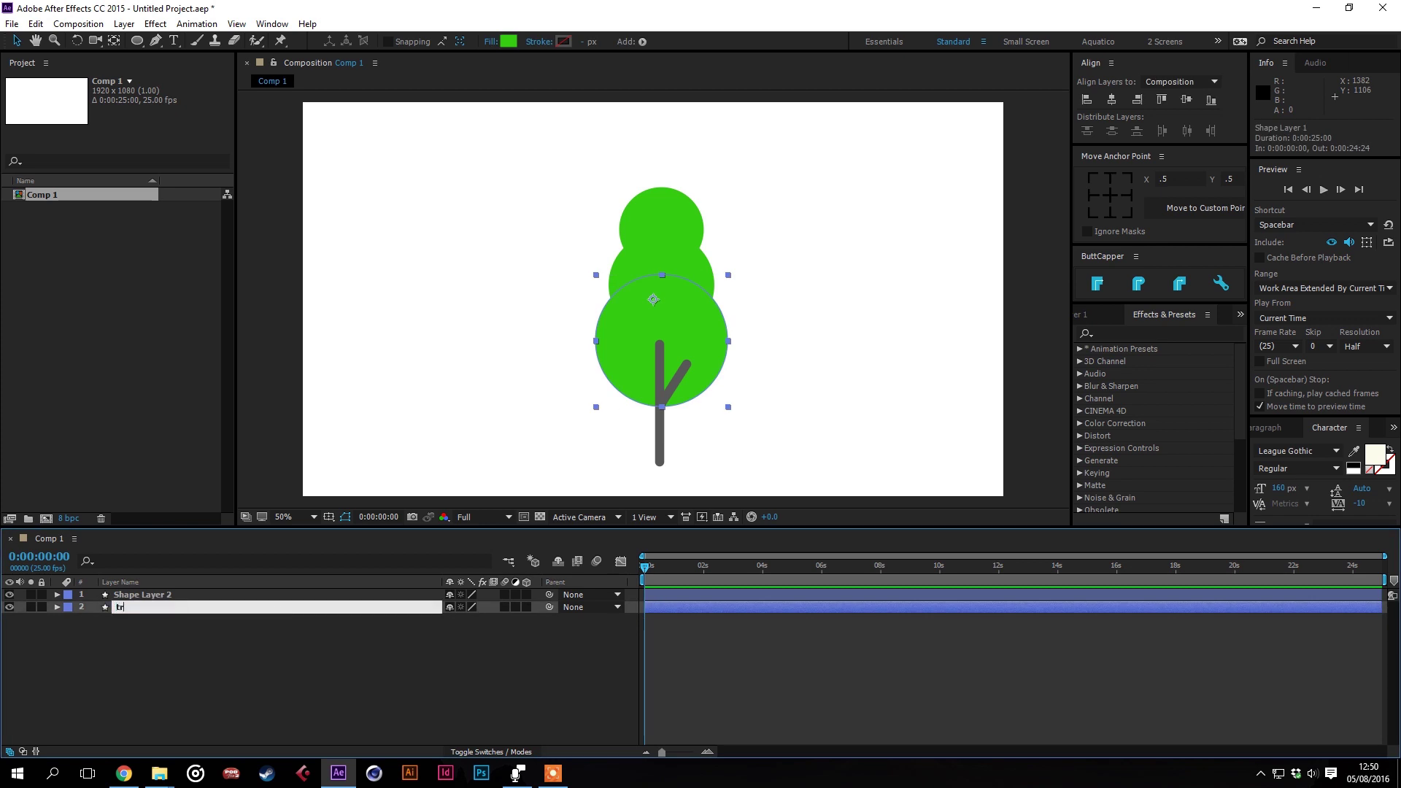
text(ee)
key(Return)
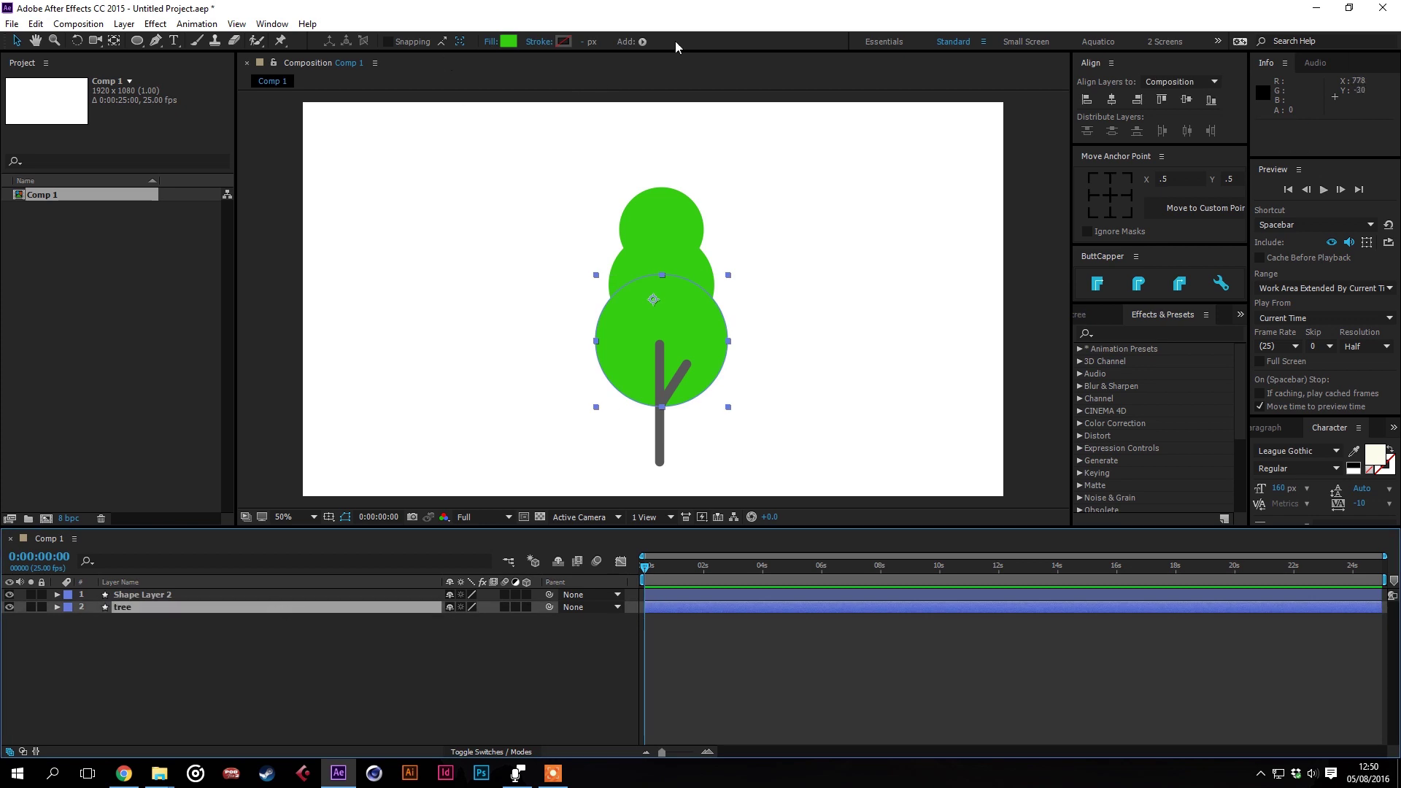
click(613, 676)
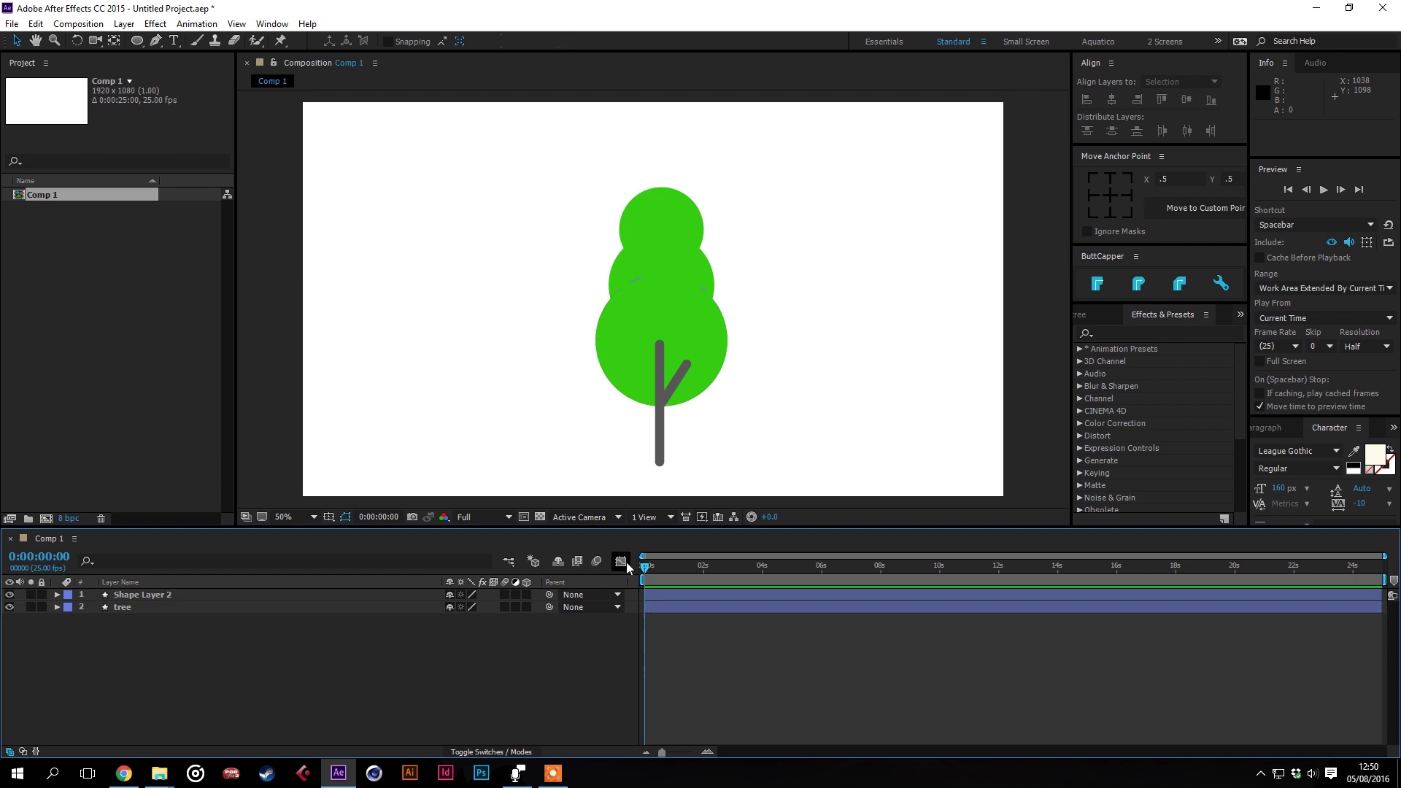
Add a Wiggle Transform to the tree layer and set Wiggles/Second to 0
click(660, 607)
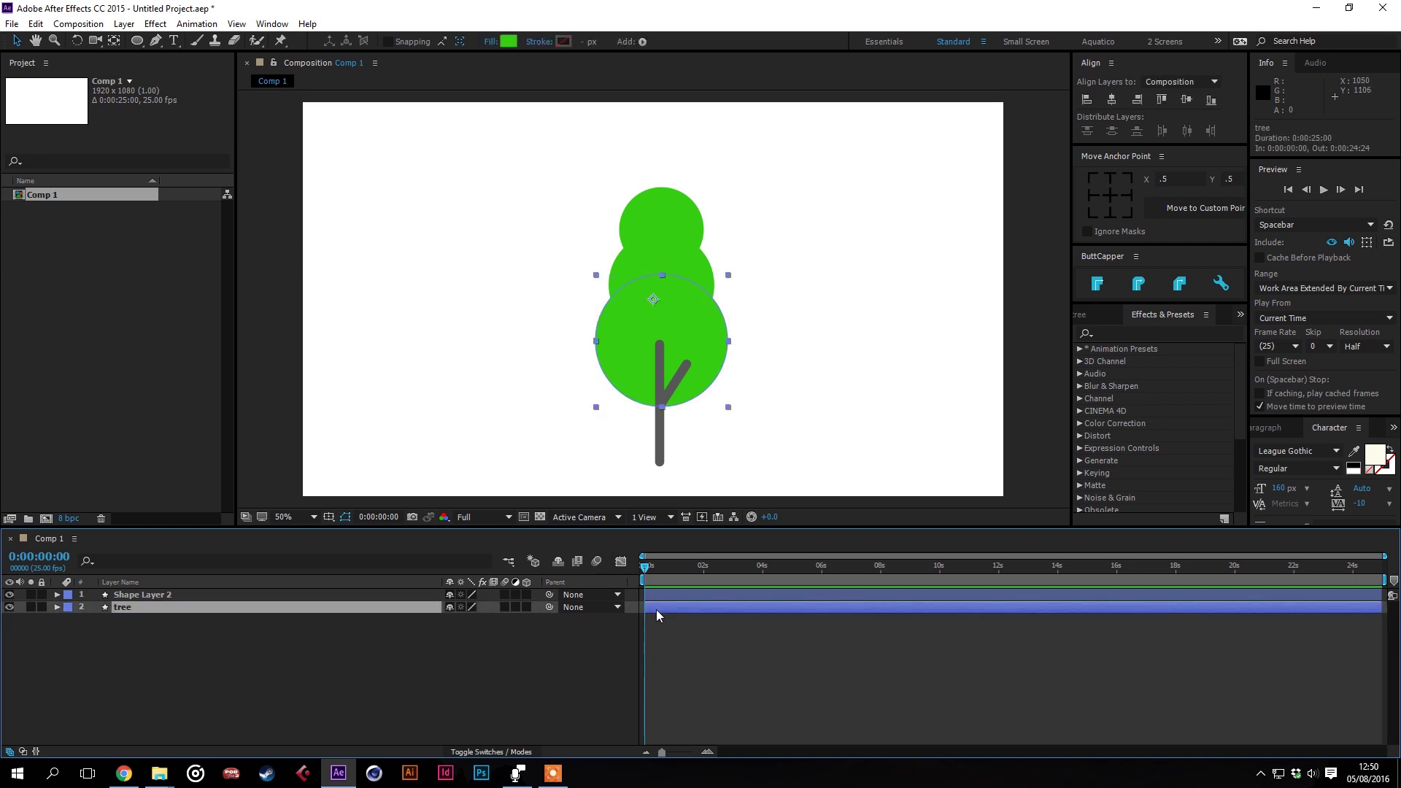
click(640, 41)
click(707, 332)
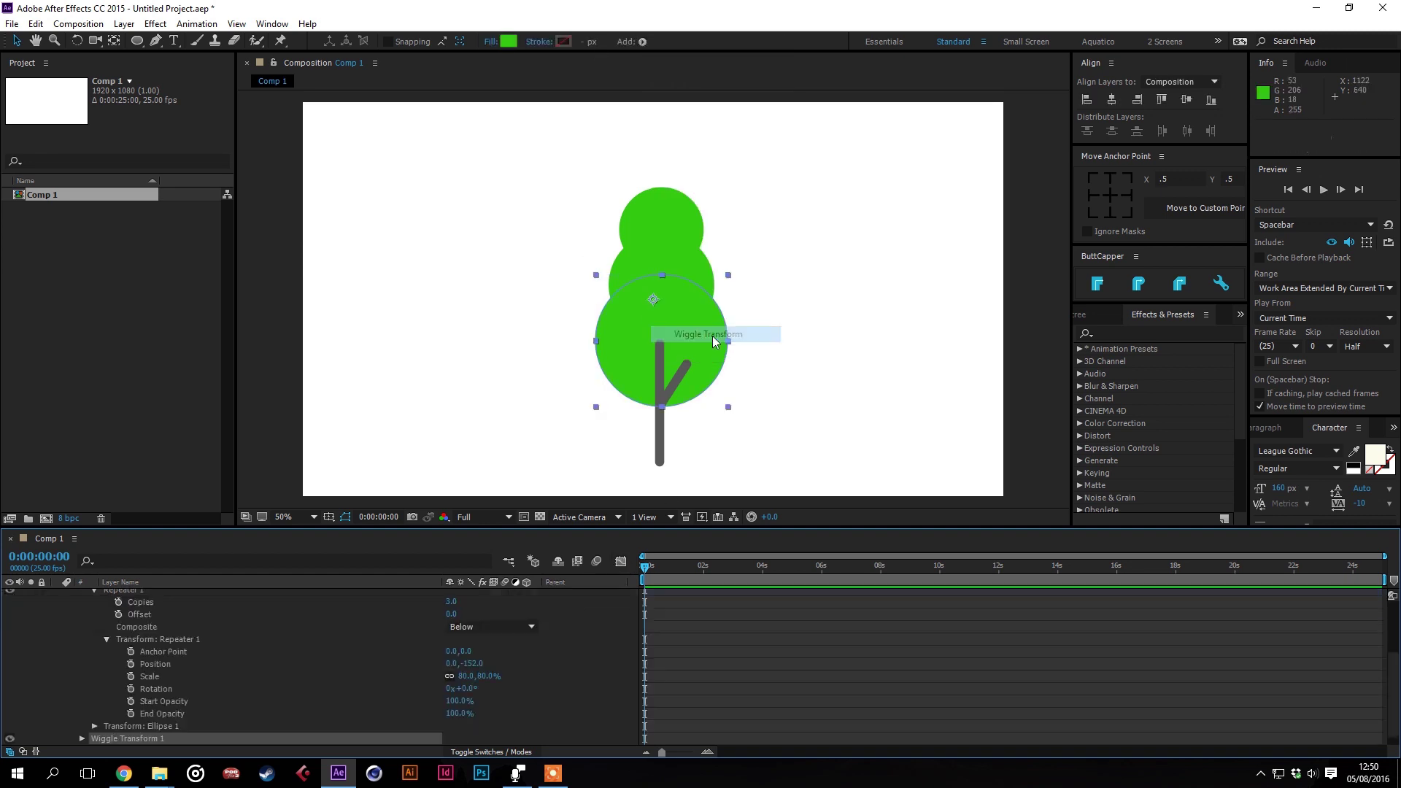
scroll(117, 714, down, 1)
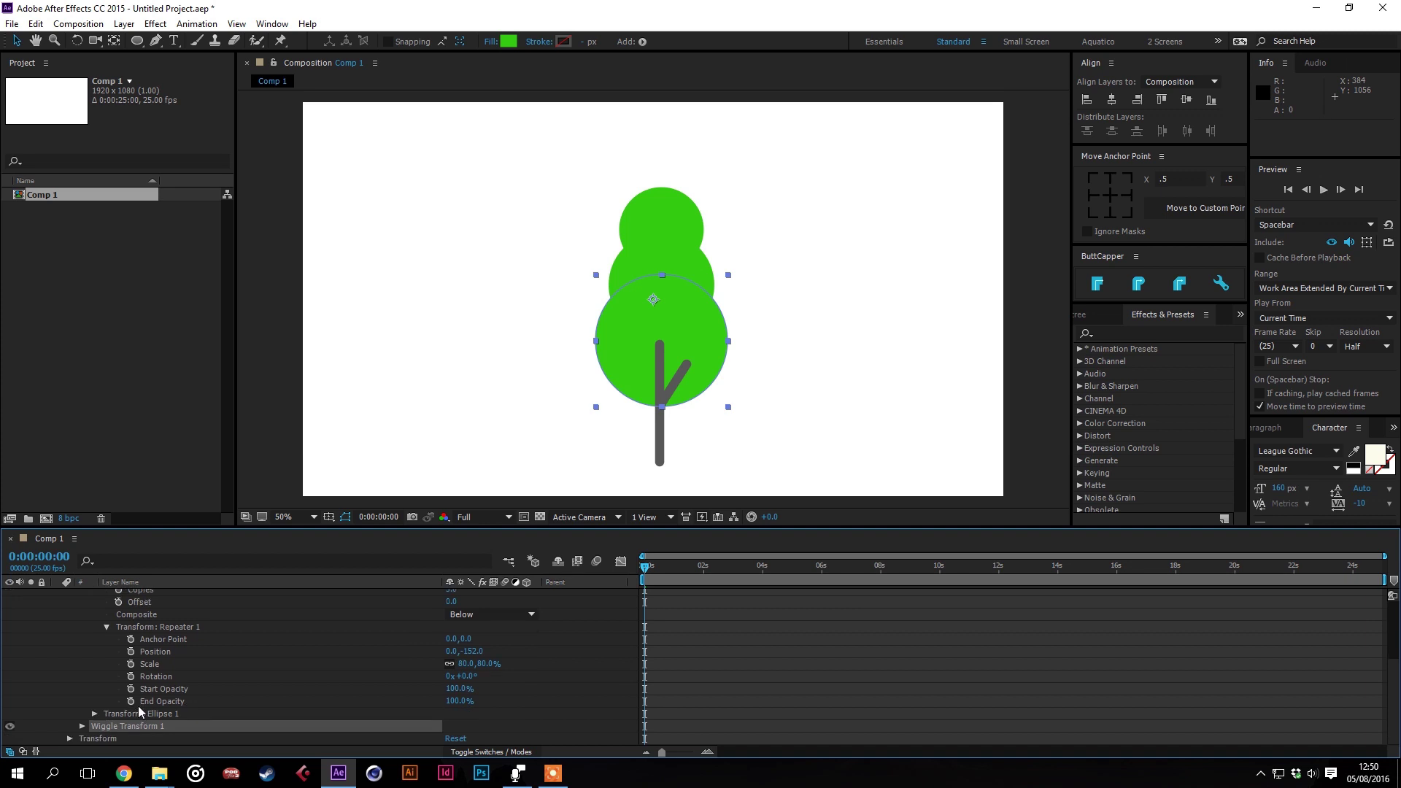
click(82, 725)
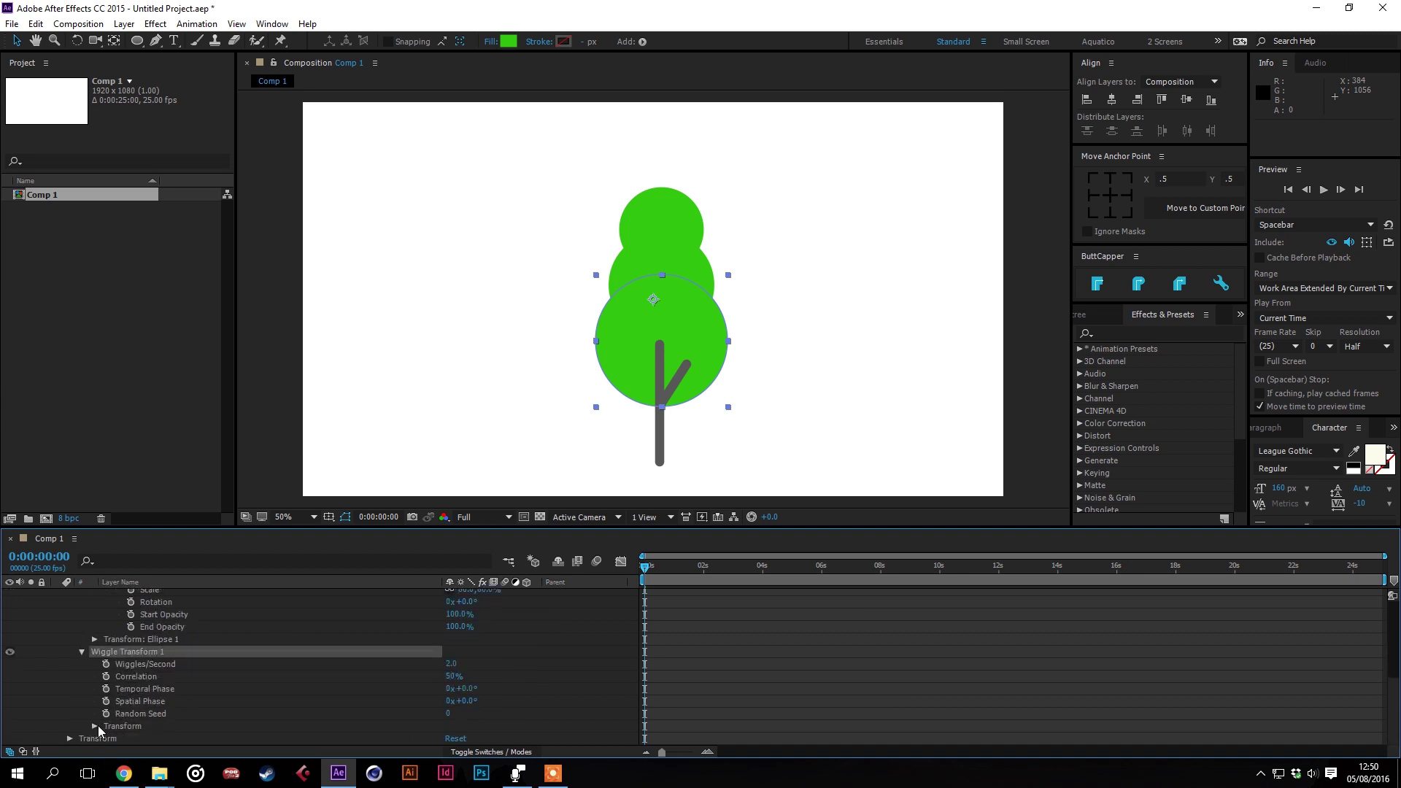
click(451, 664)
text(0)
click(550, 694)
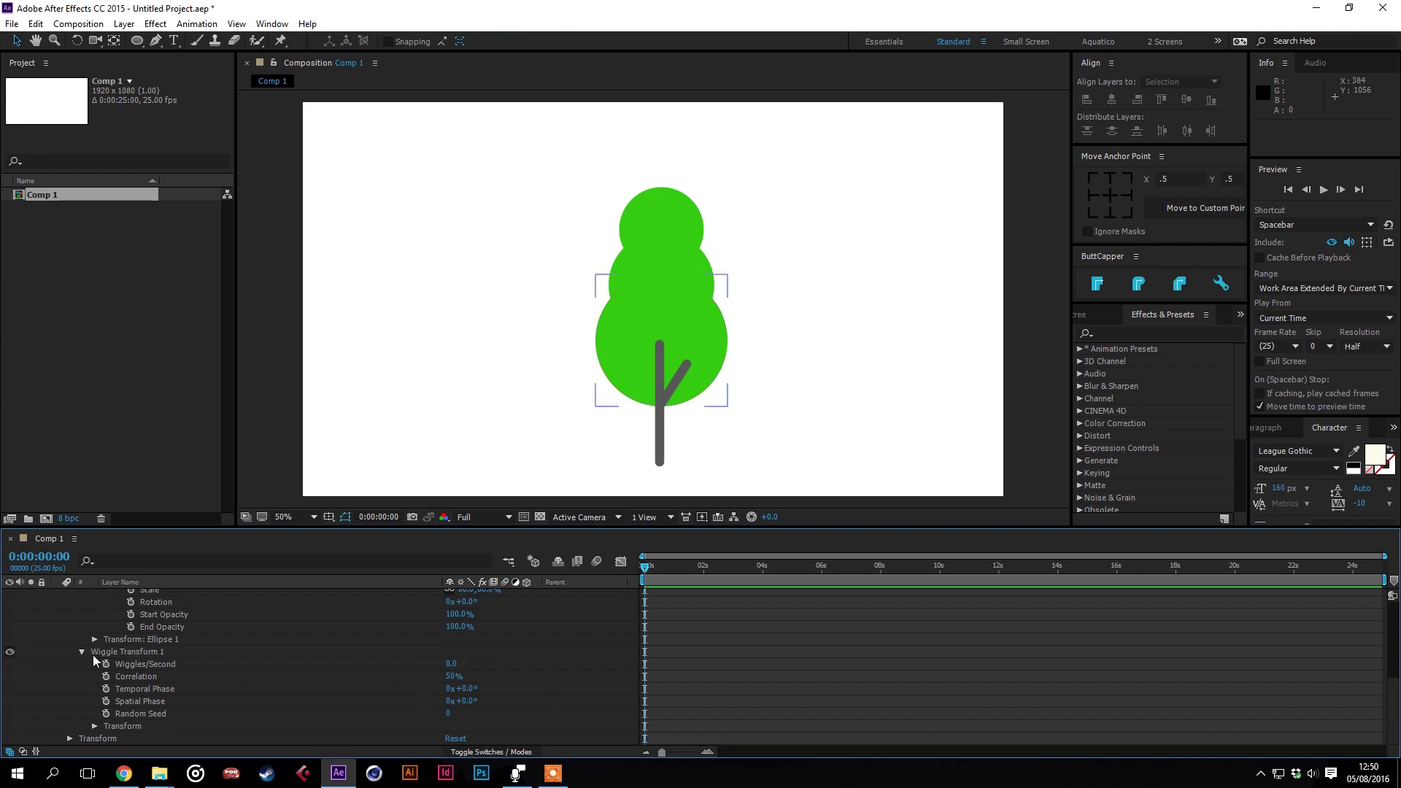
click(94, 726)
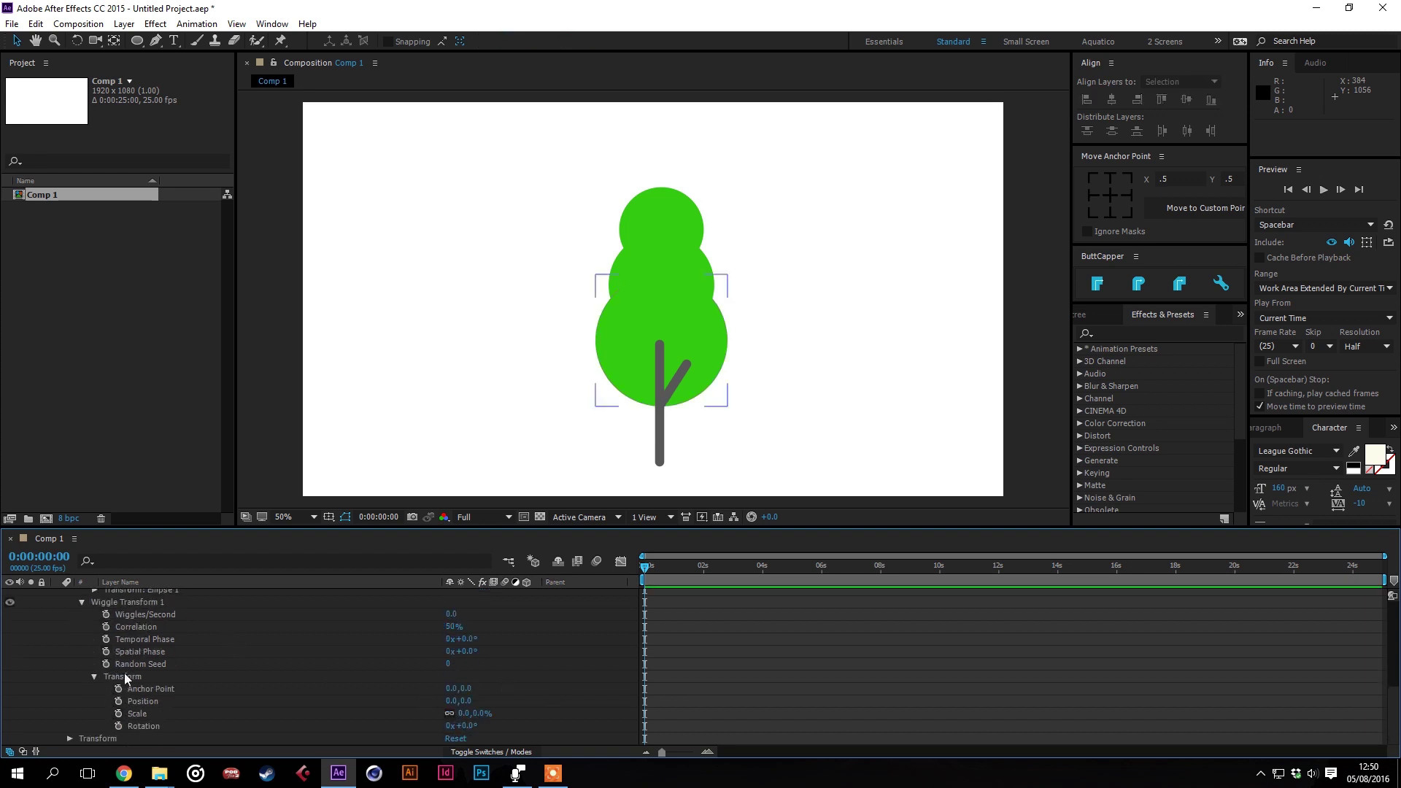
Set the Wiggle Transform position offset to 68,0 and scale to 18%
click(473, 702)
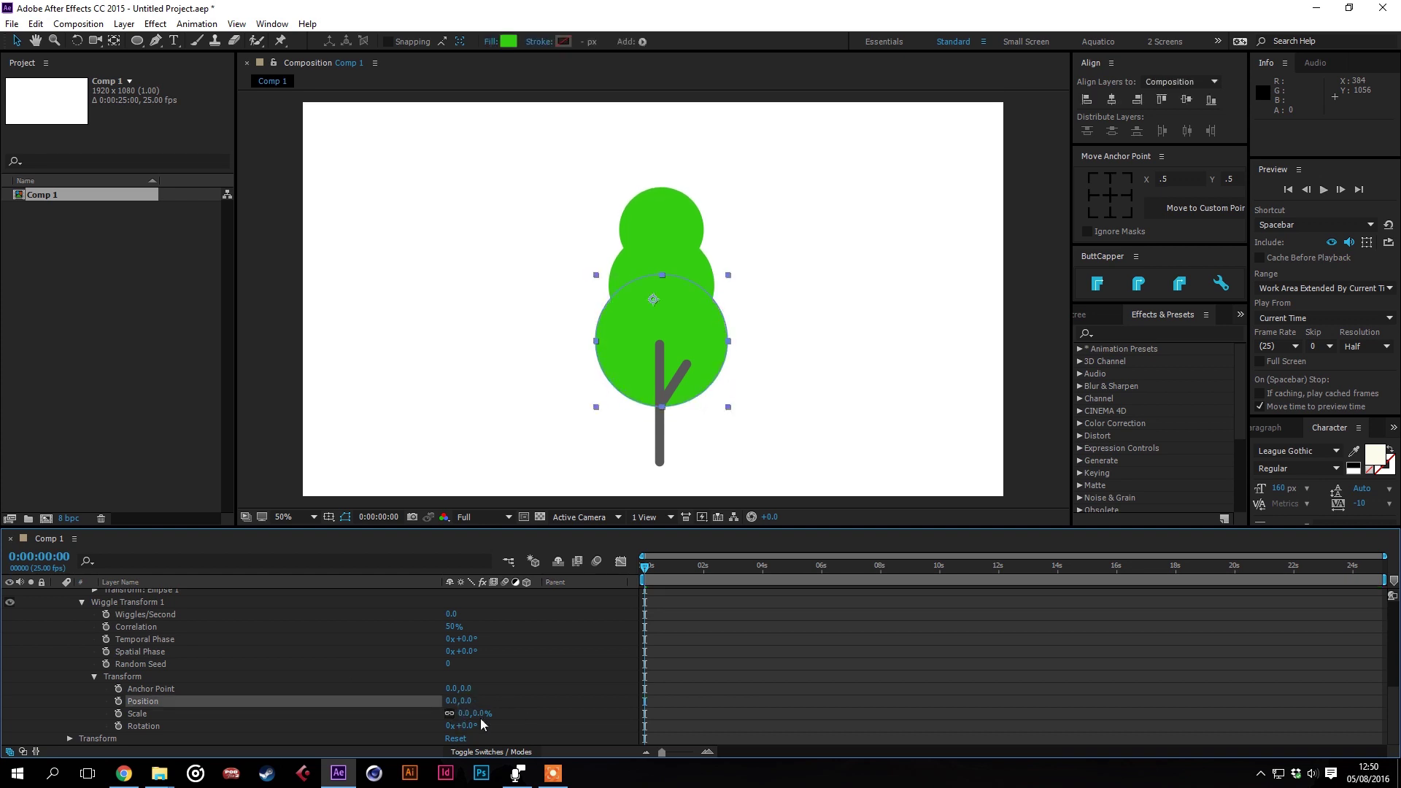
key(ctrl+z)
drag(460, 703, 510, 715)
click(510, 715)
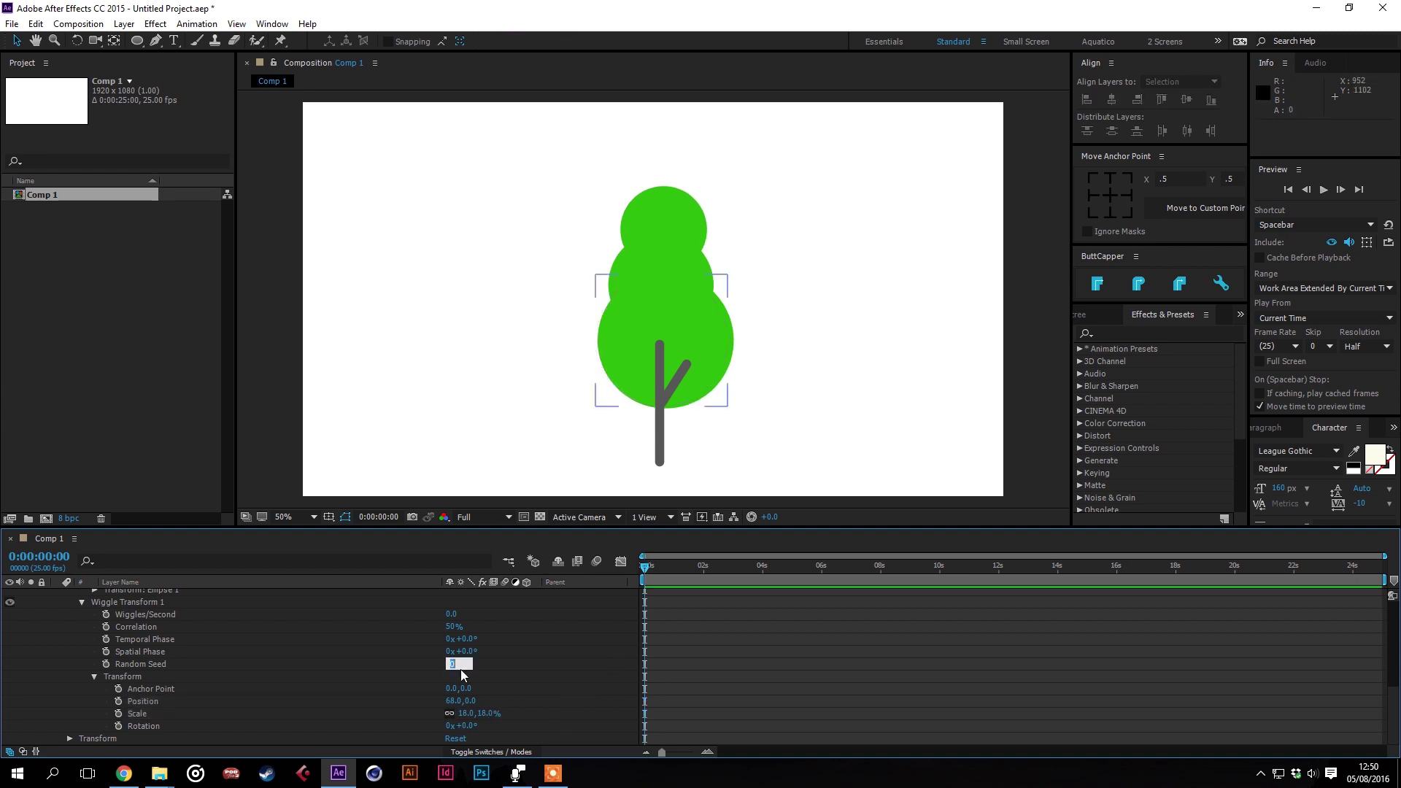
Raise the Wiggle Transform's Random Seed to 15 and return the view to 50%
key(Up)
key(Up)
key(Up)
key(Up)
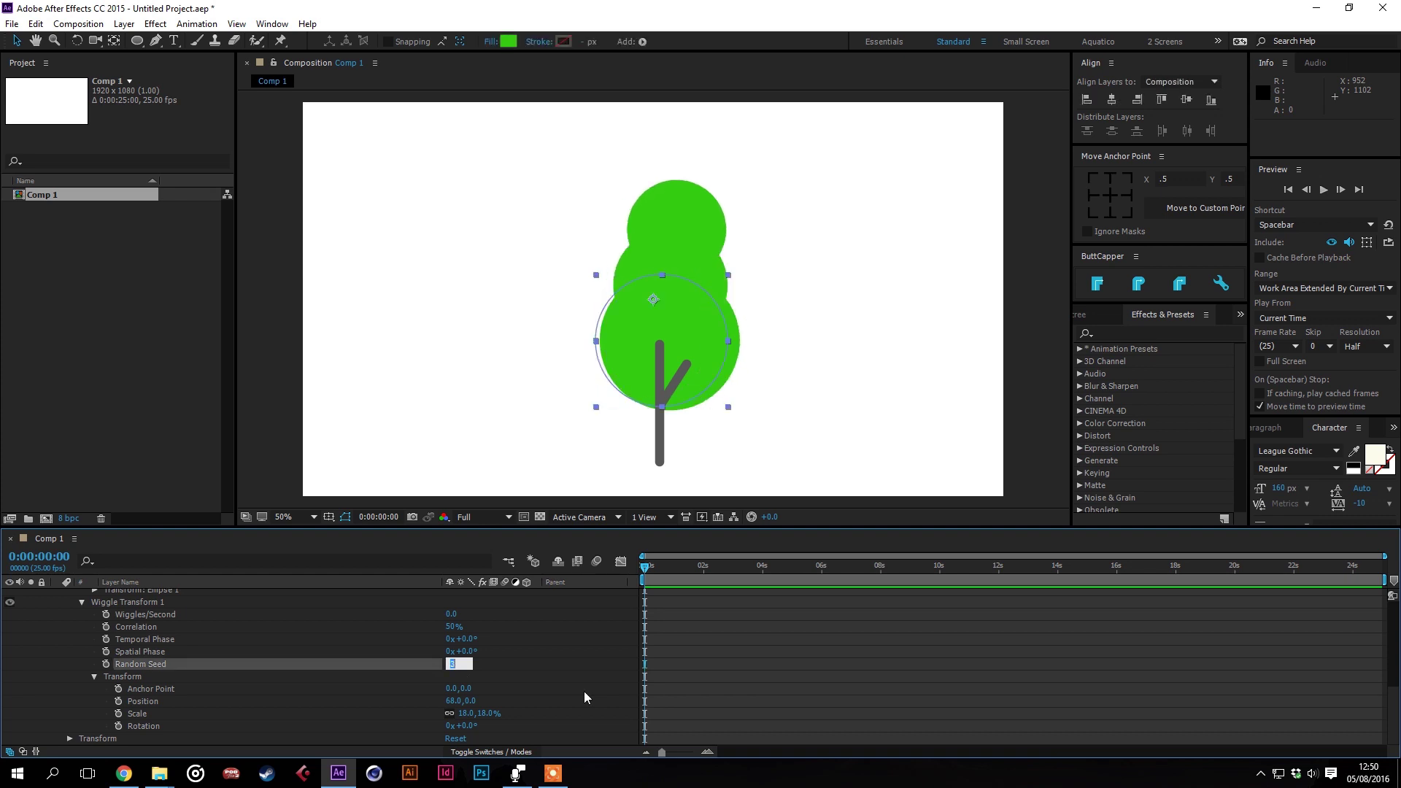
key(Up)
key(Up)
key(Up)
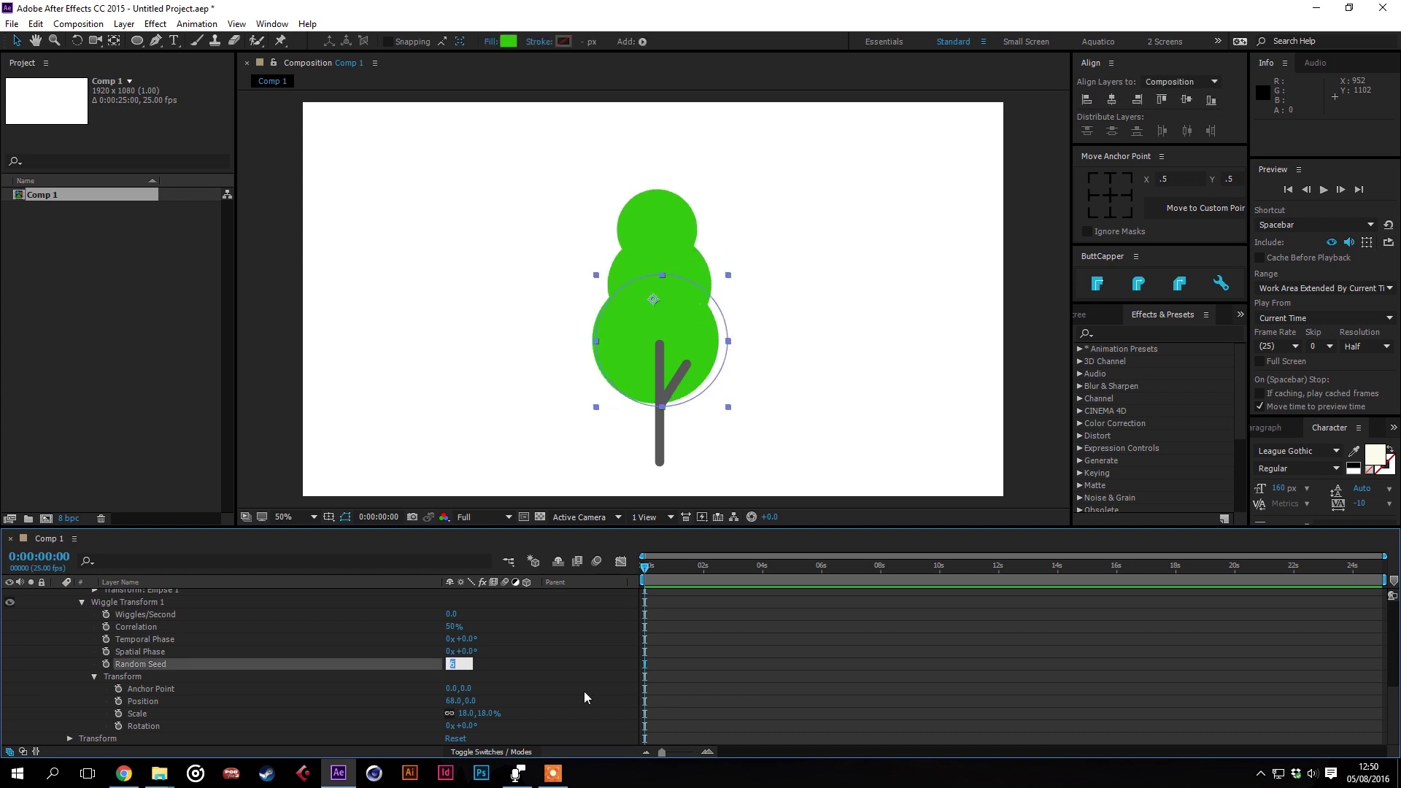
key(Up)
key(Up)
key(Up)
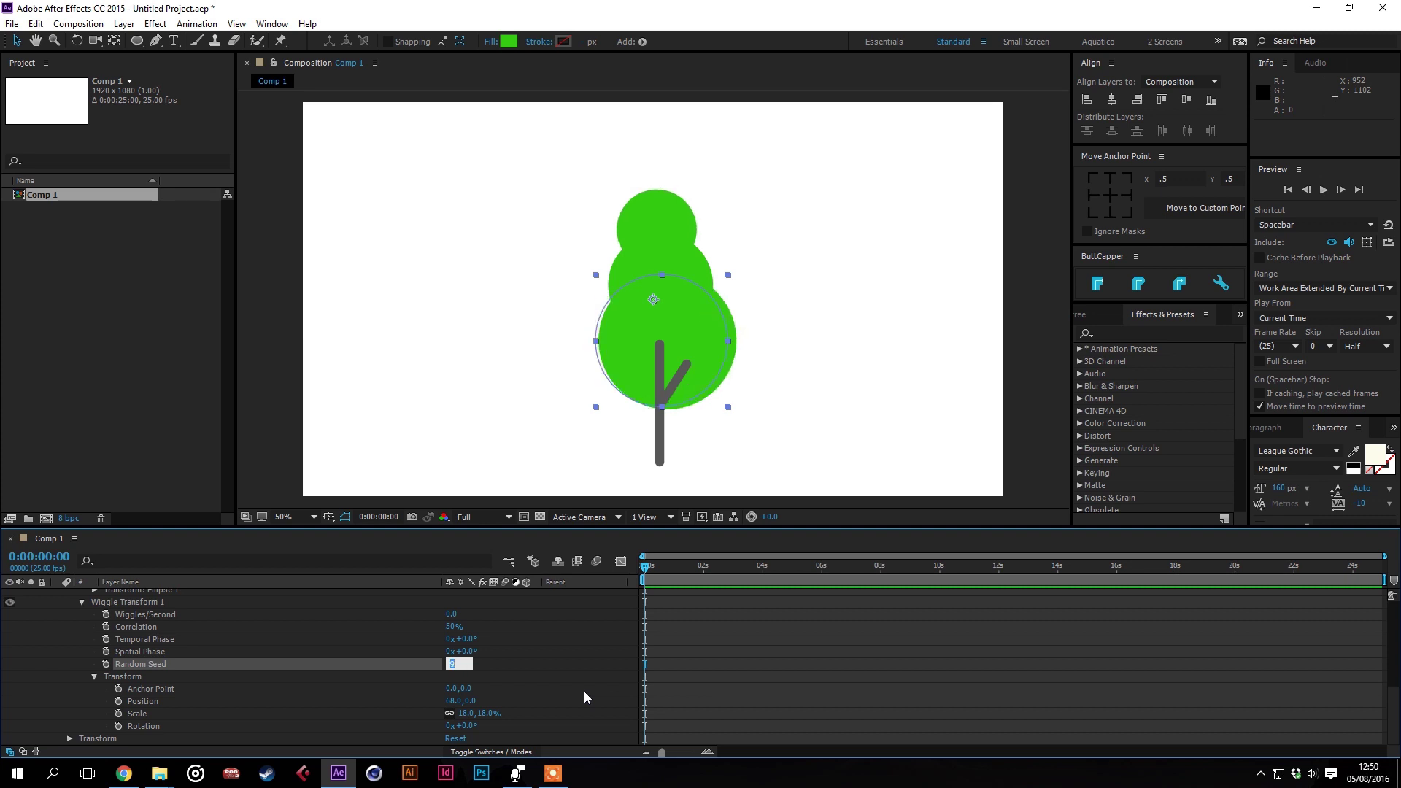
click(589, 669)
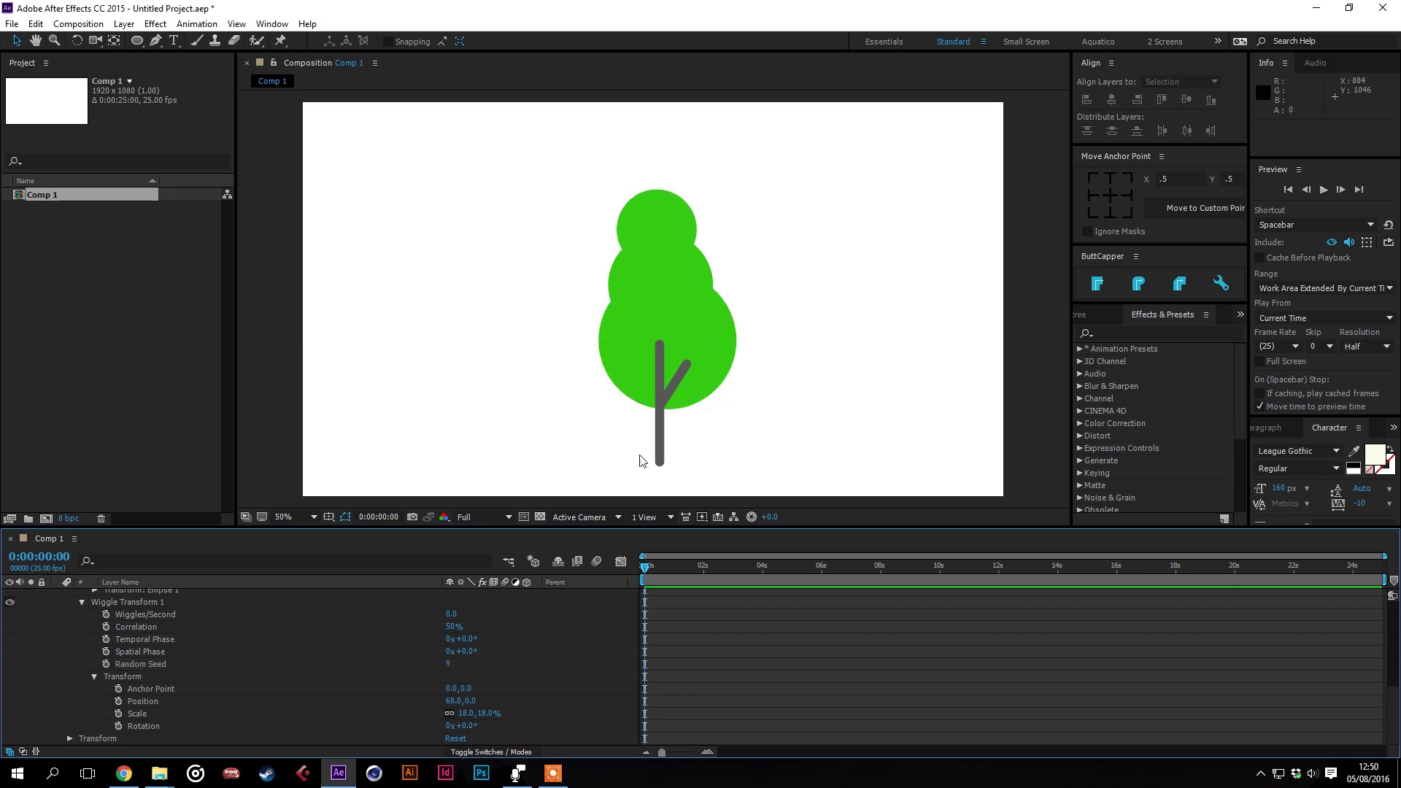
click(488, 721)
click(449, 663)
key(Up)
key(Up)
key(Up)
key(Up)
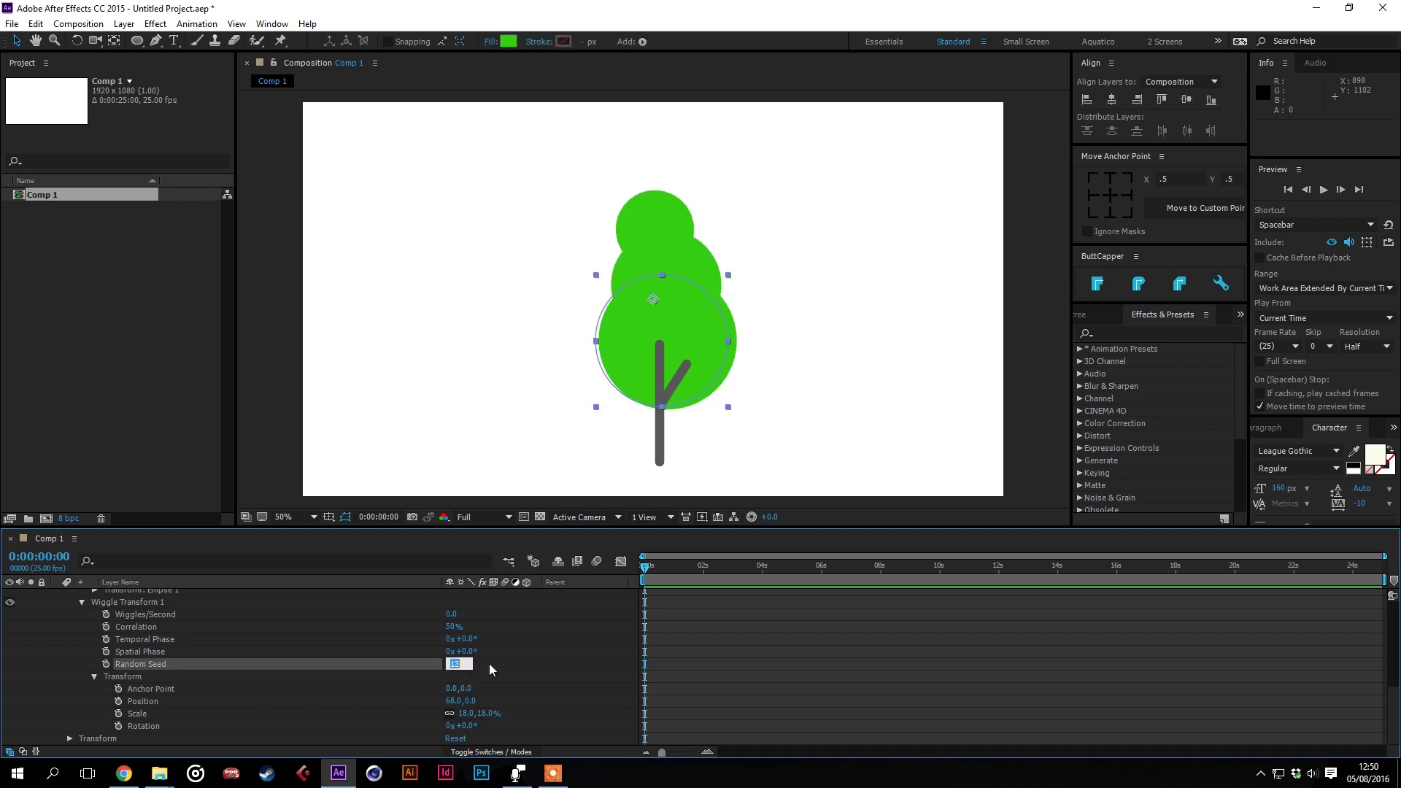
key(Up)
key(Up)
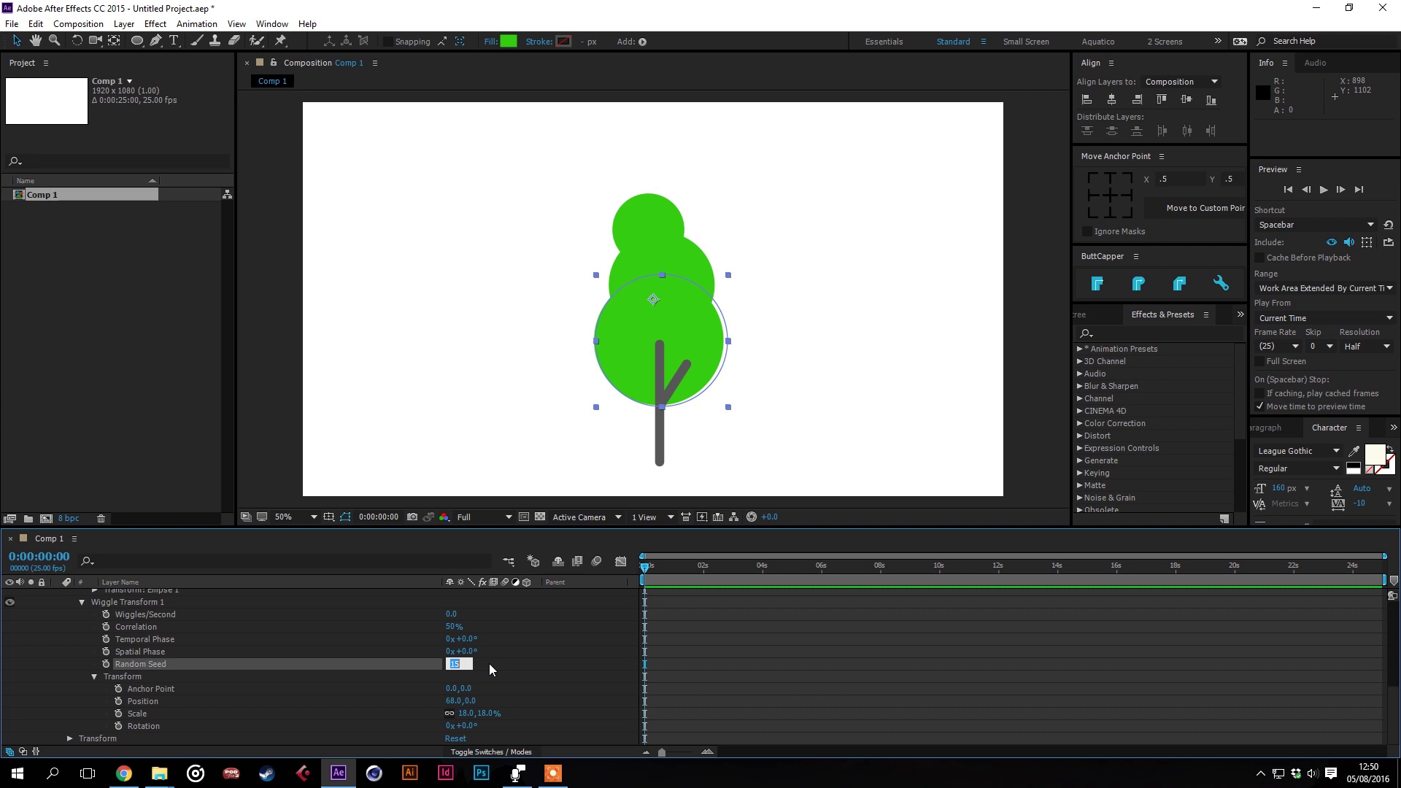
key(F2)
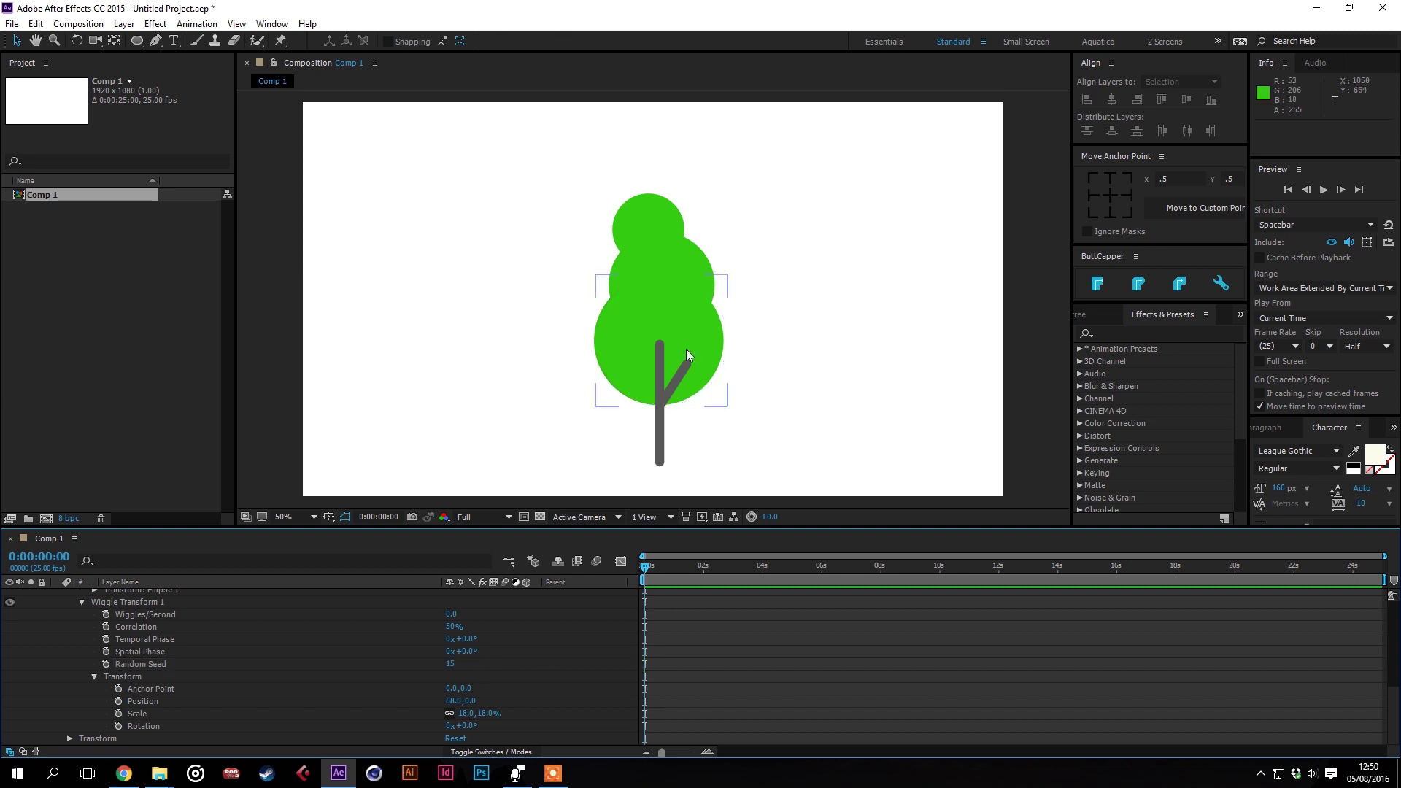
scroll(723, 400, down, 2)
key(period)
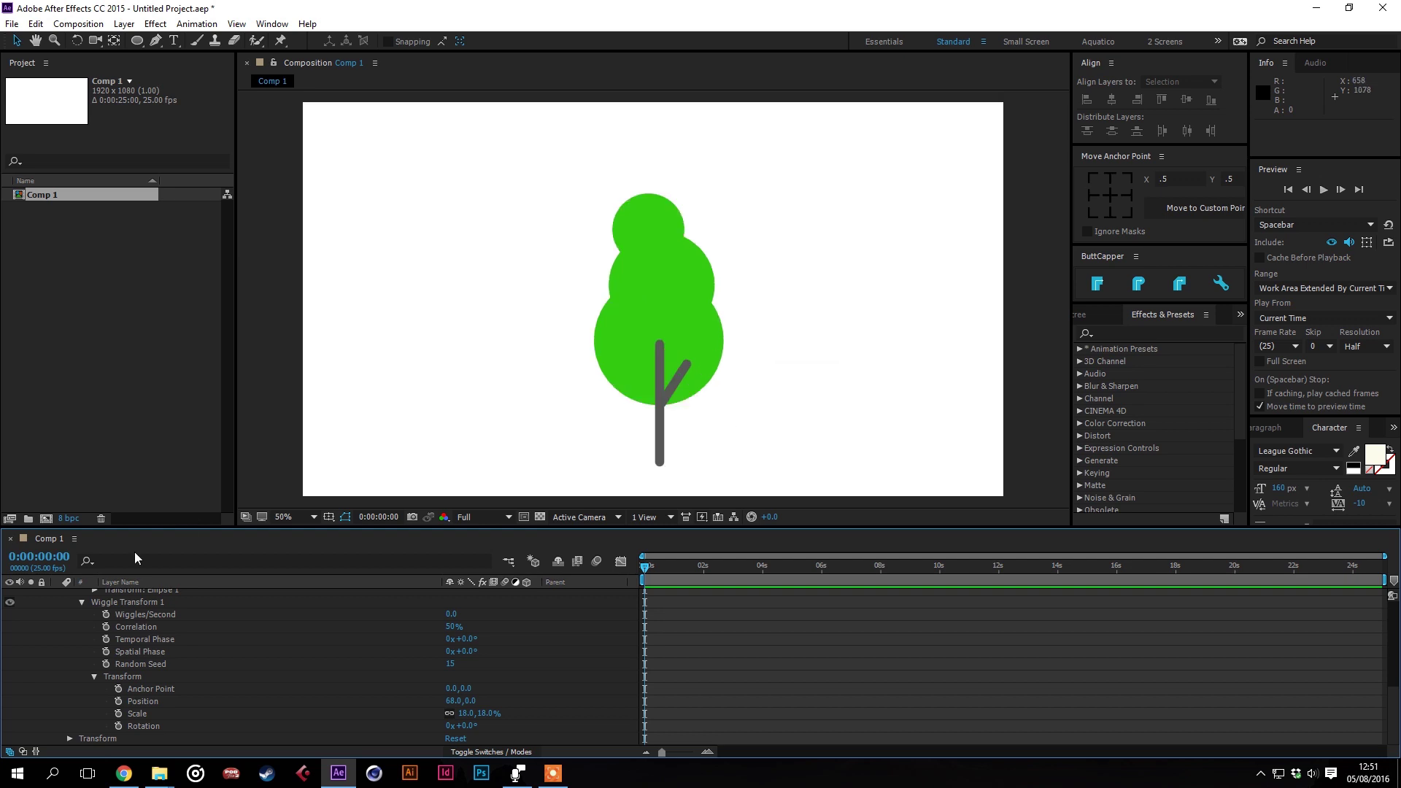
Create Comp 2 and set the Ellipse tool to a solid black fill with no stroke
click(48, 520)
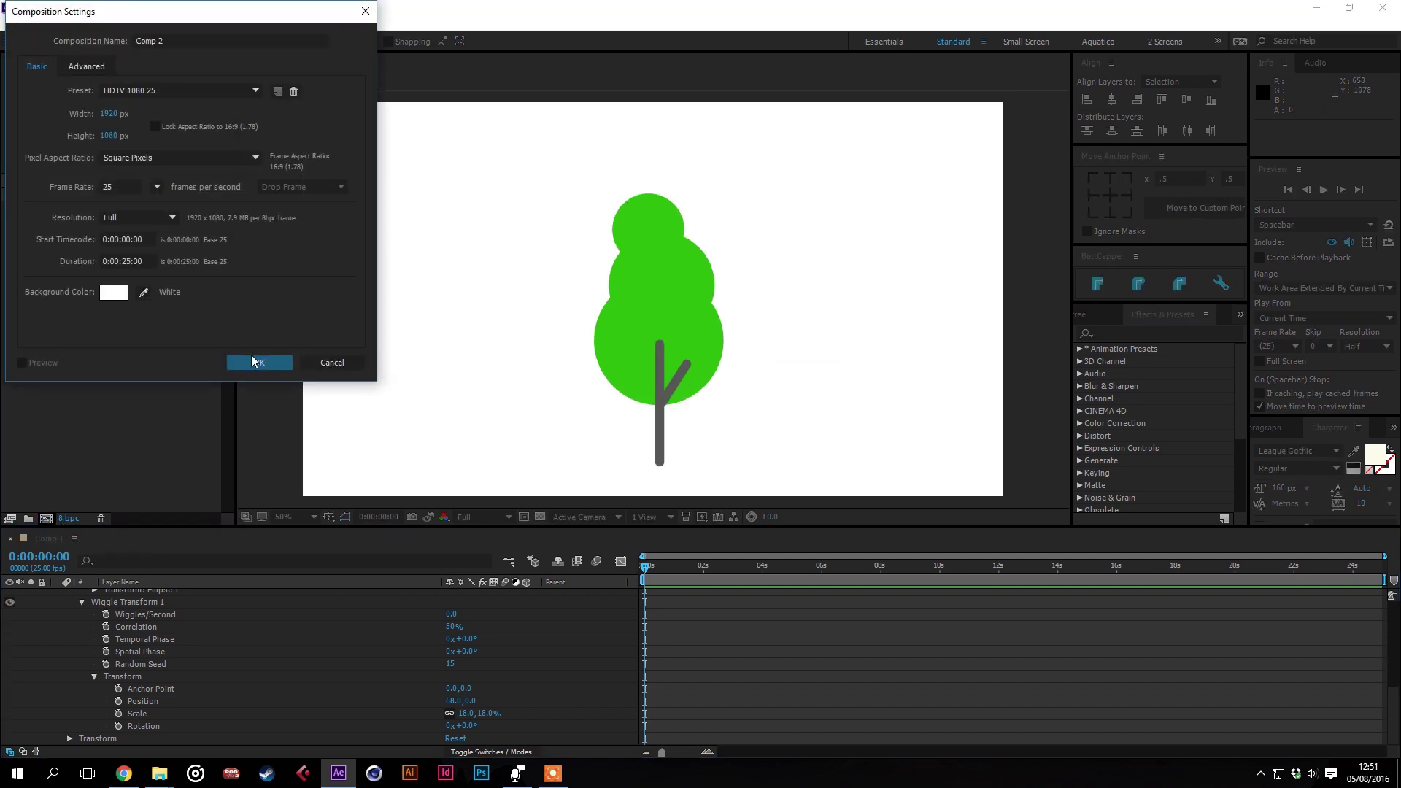
click(254, 361)
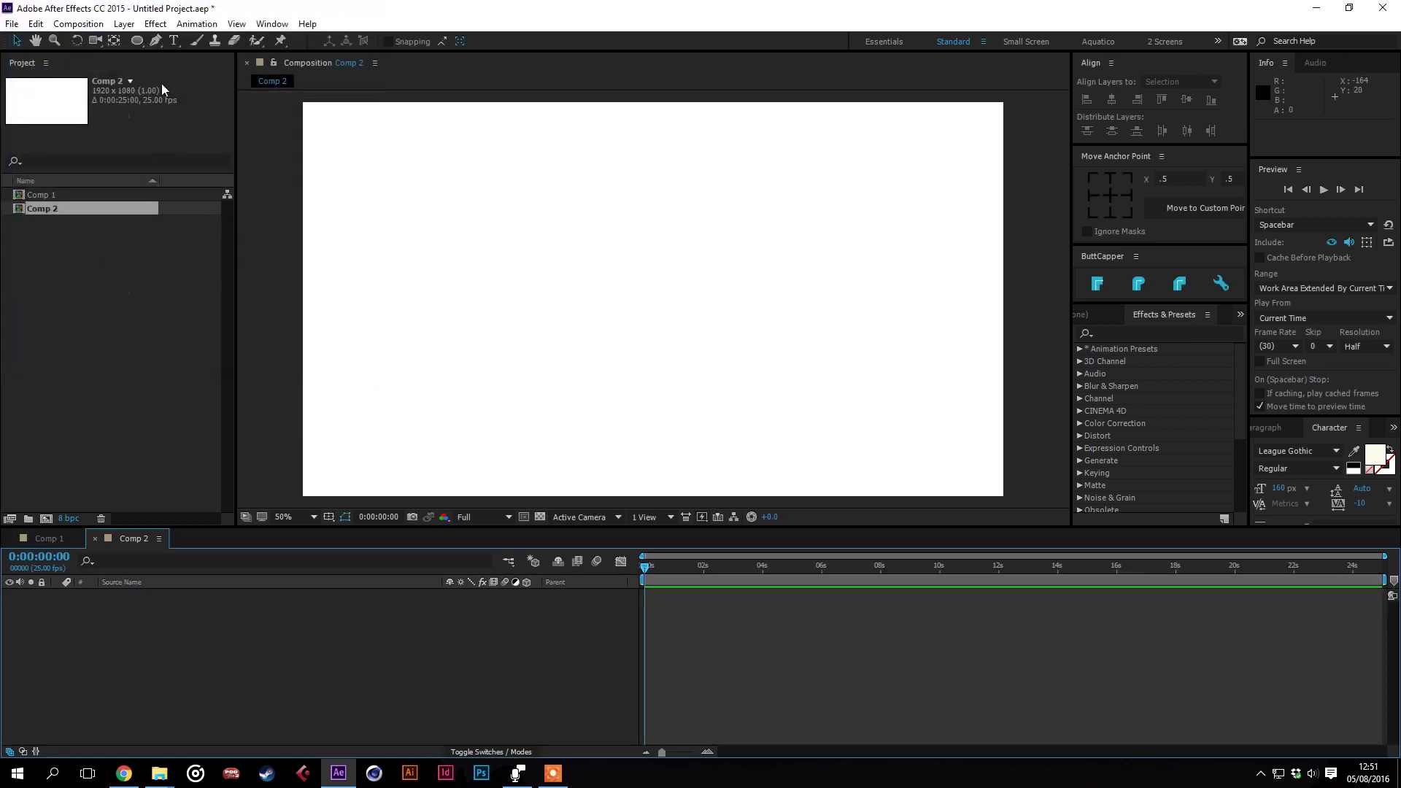
click(137, 40)
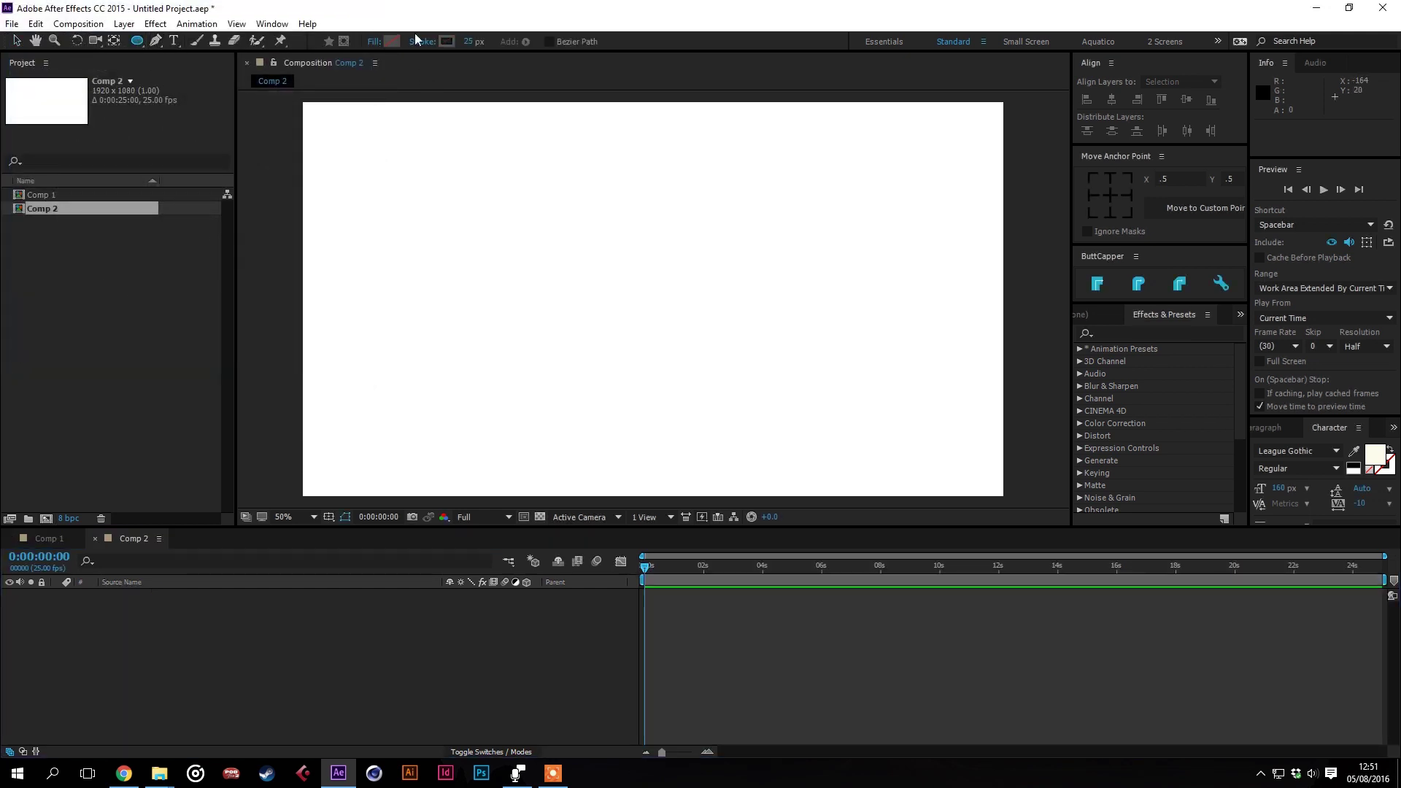
click(375, 42)
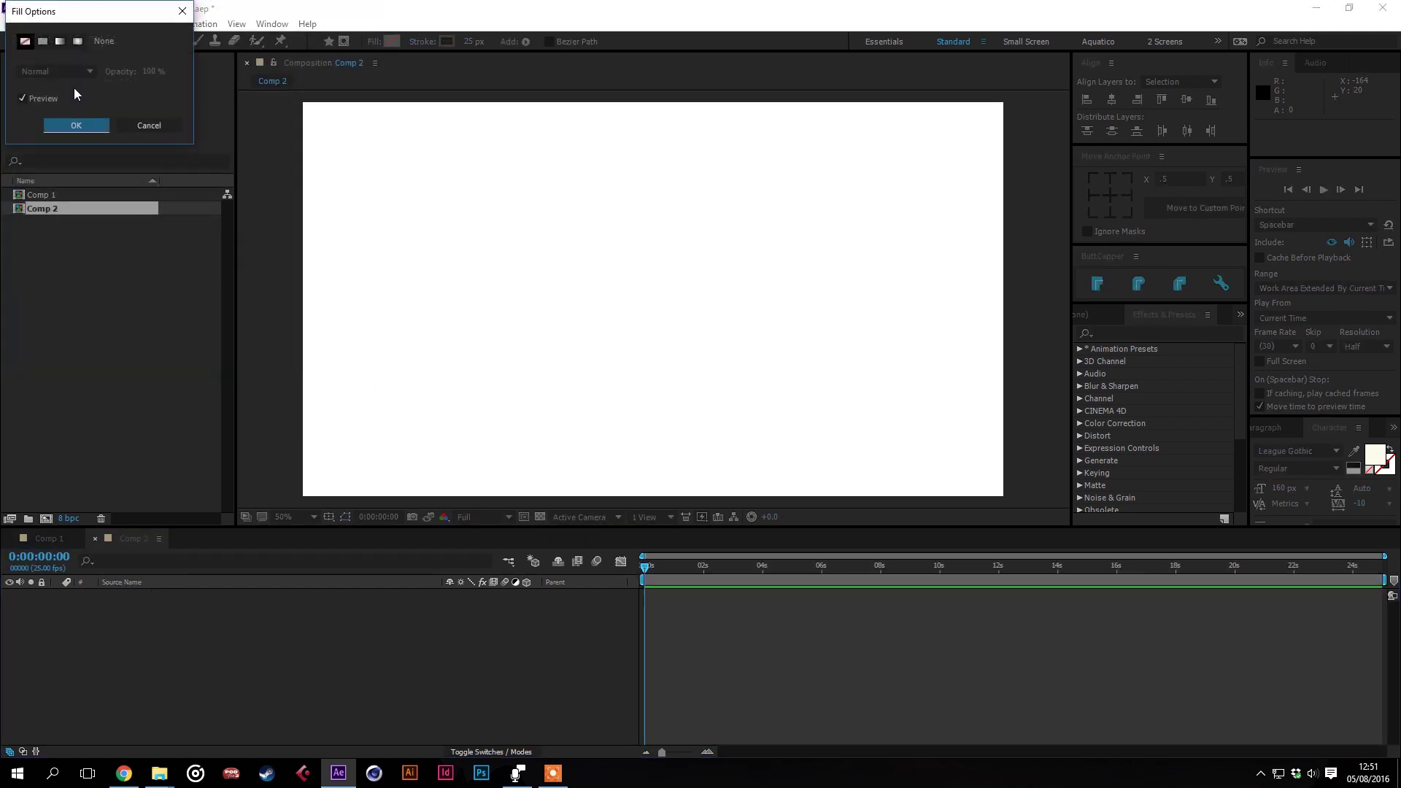
click(76, 124)
click(423, 41)
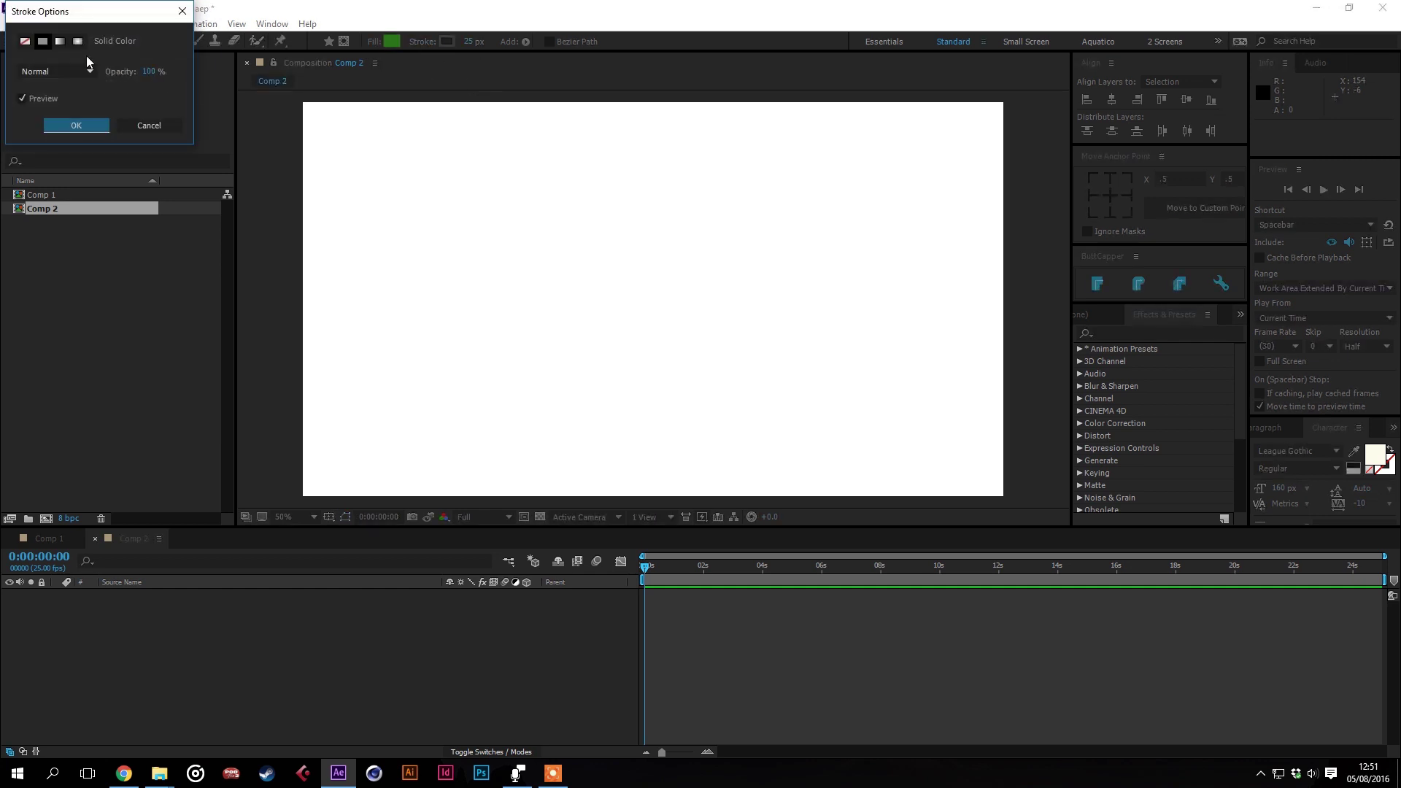
click(25, 41)
click(76, 124)
click(392, 41)
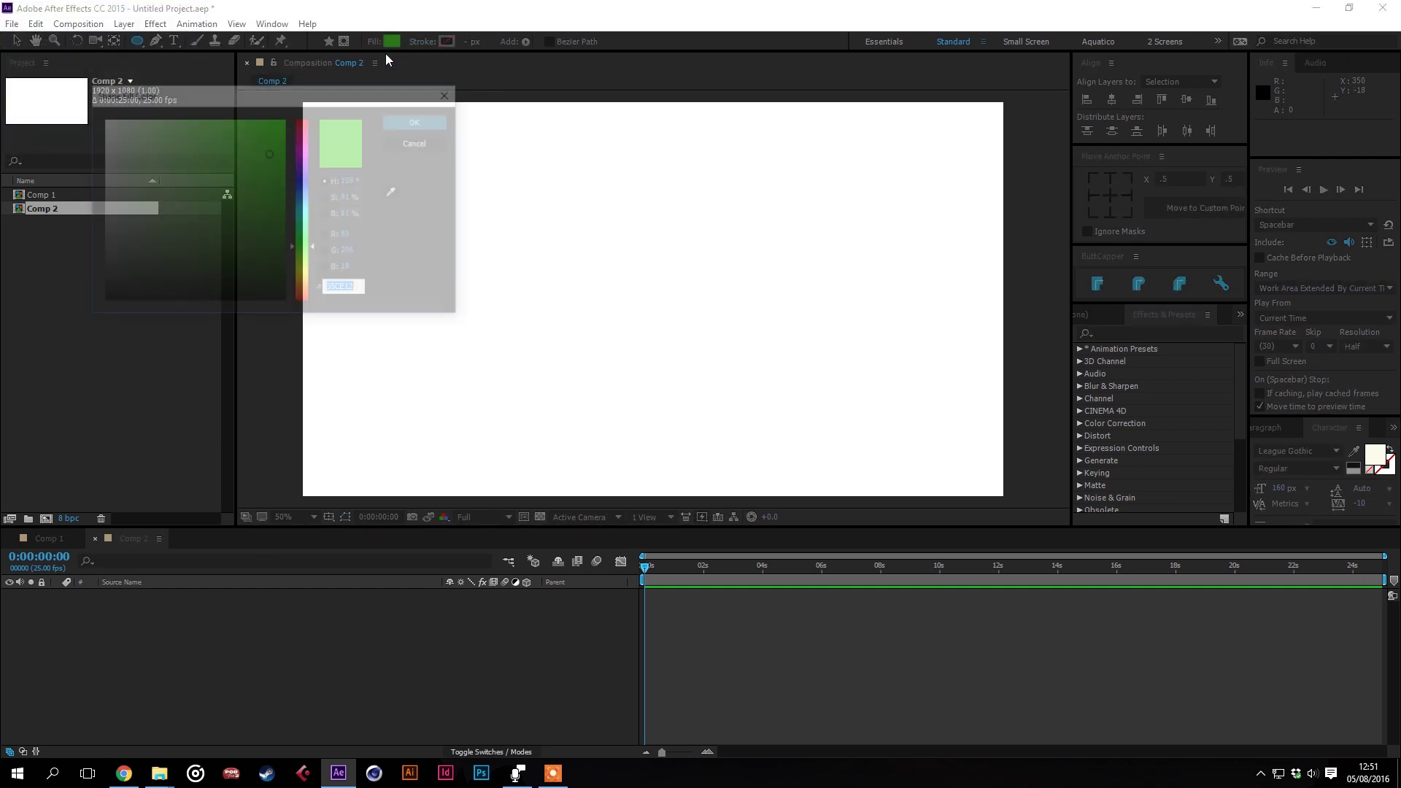
drag(257, 275, 284, 302)
click(420, 120)
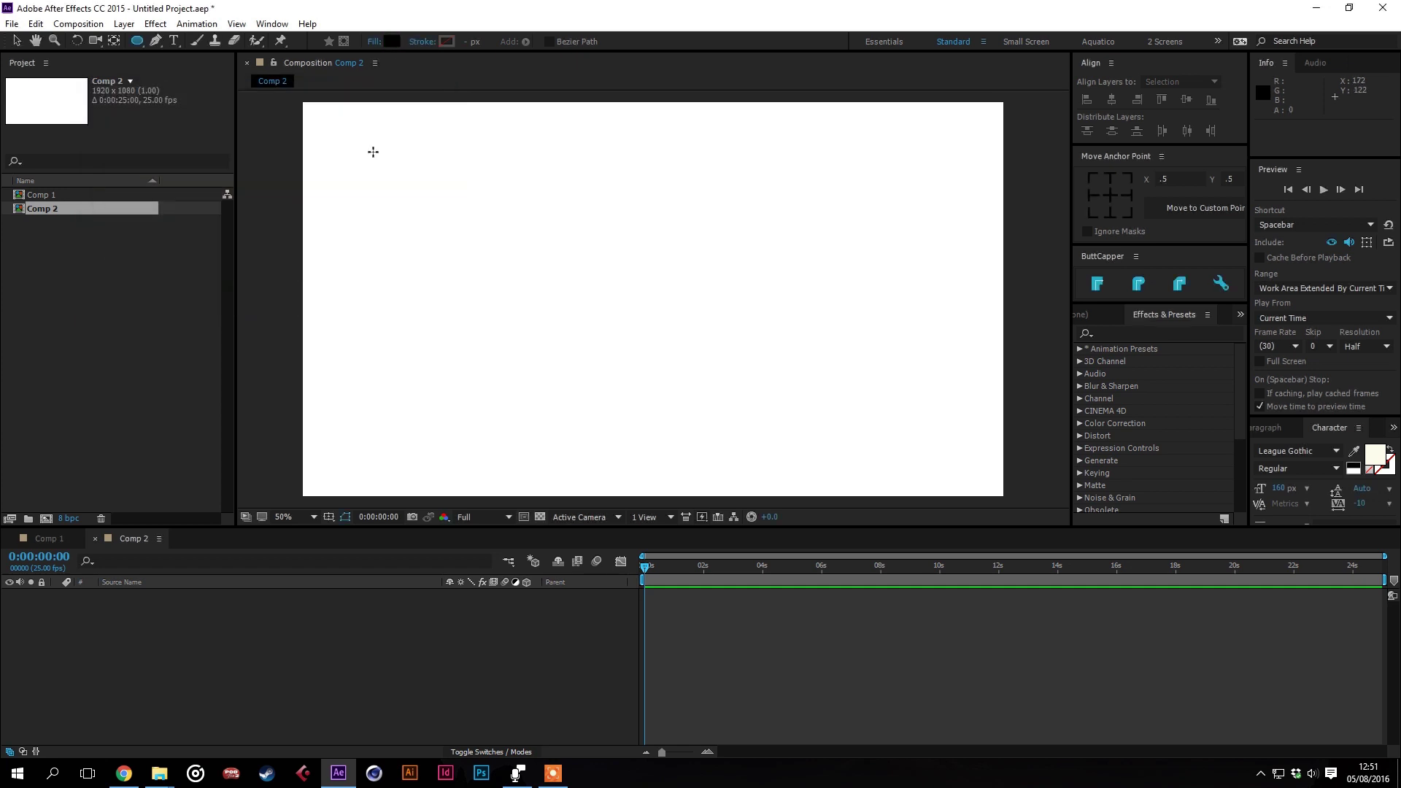
Draw a small black dot at the comp's top-left and add a Repeater to it
drag(371, 152, 361, 142)
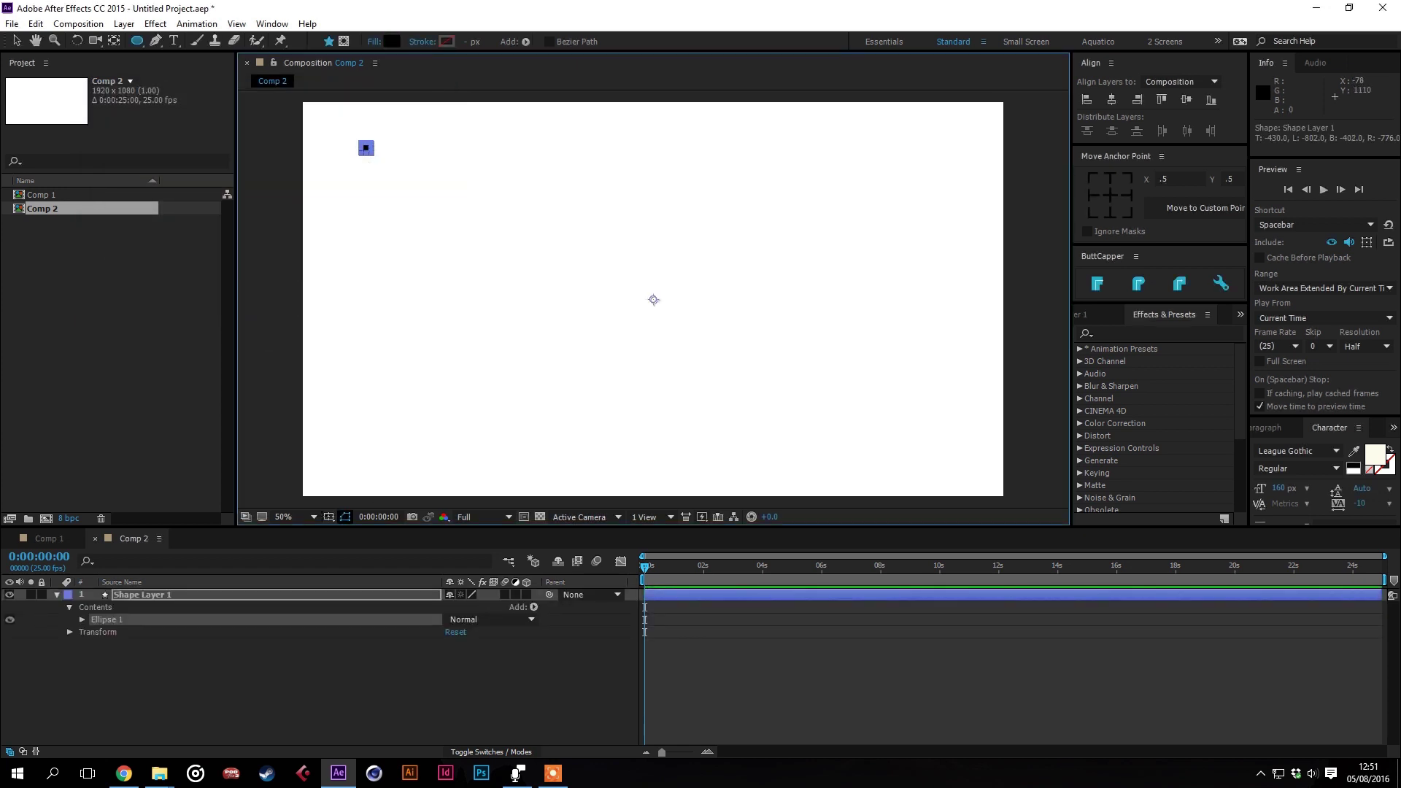
key(v)
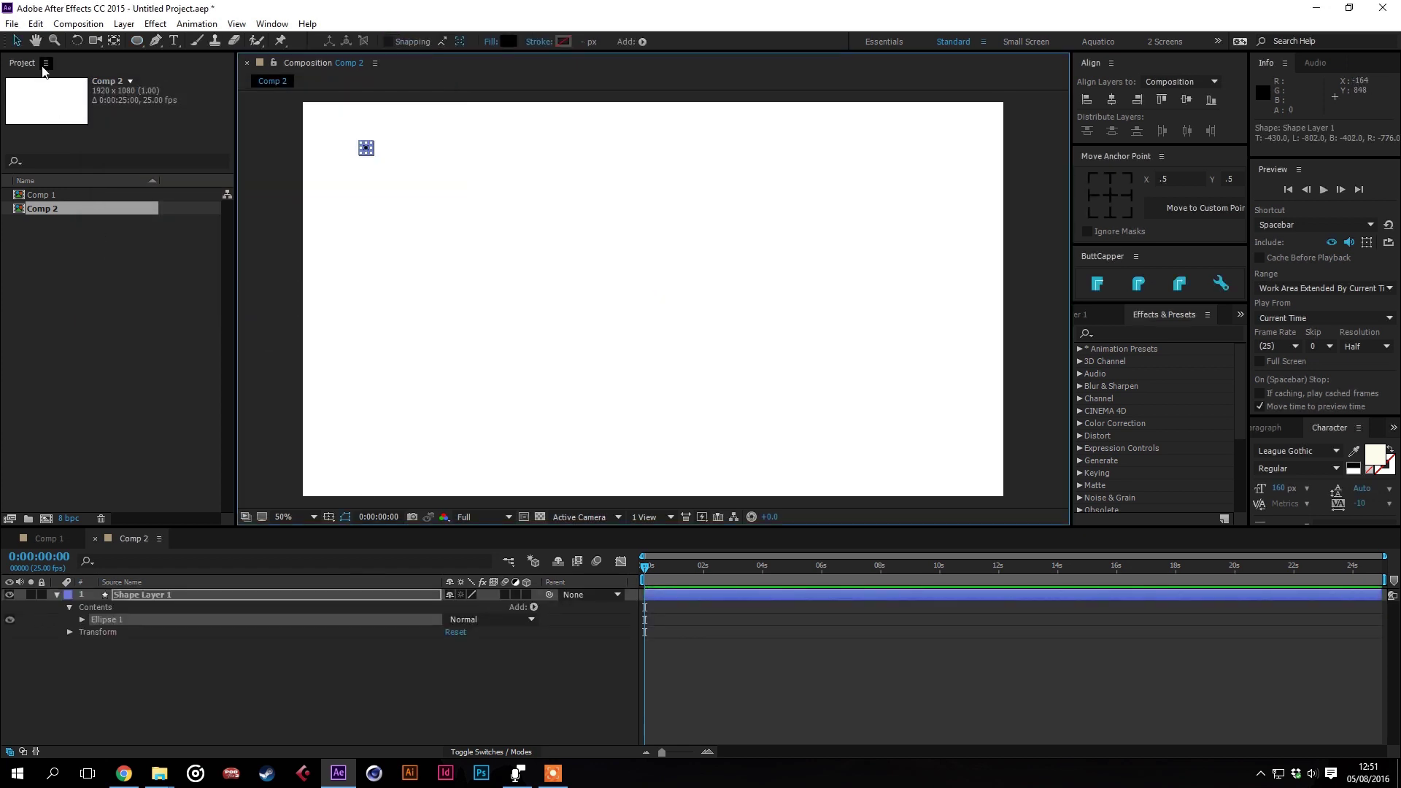
click(644, 42)
click(702, 256)
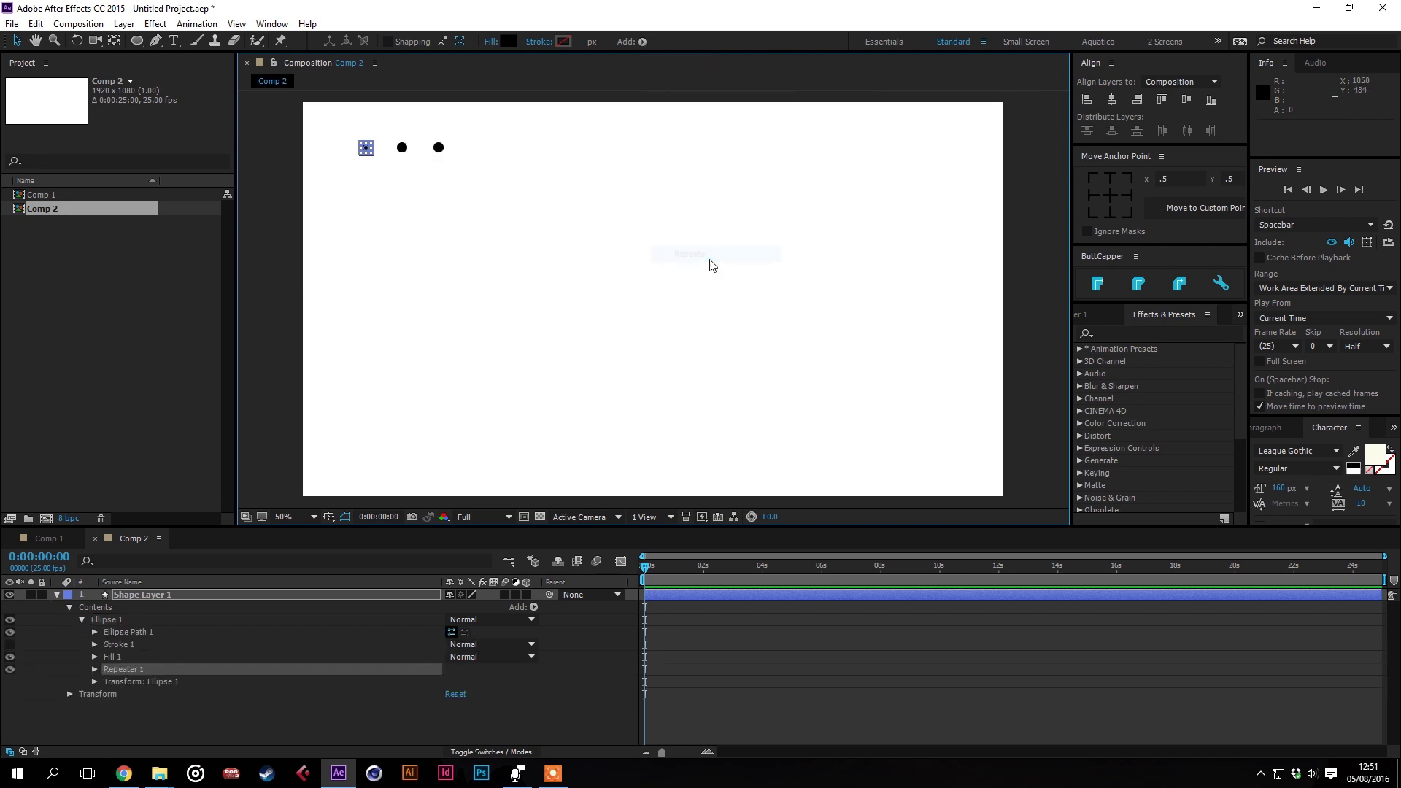
Set Repeater 1's position offset to 39,0 and its copies to 40
click(95, 680)
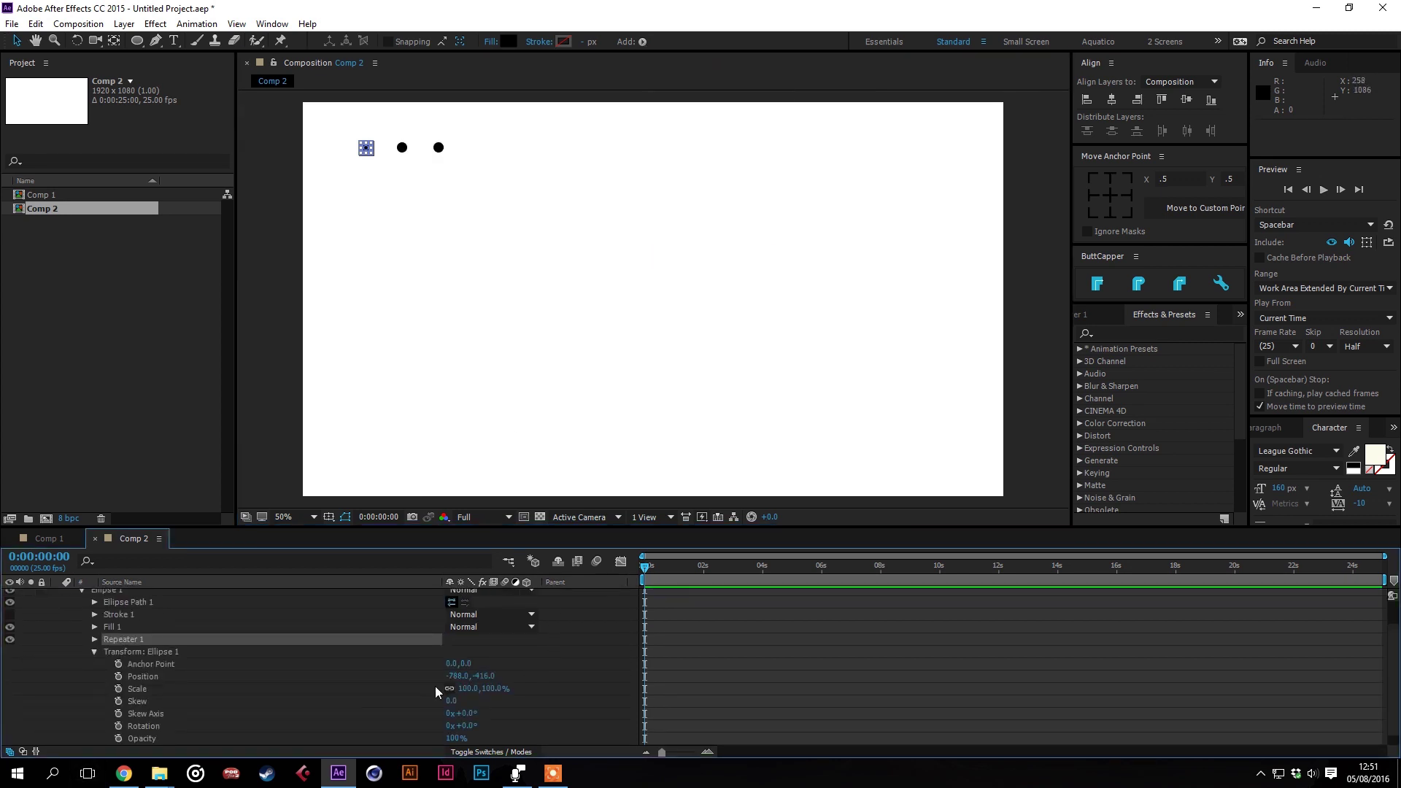
click(95, 640)
scroll(440, 705, down, 1)
click(106, 665)
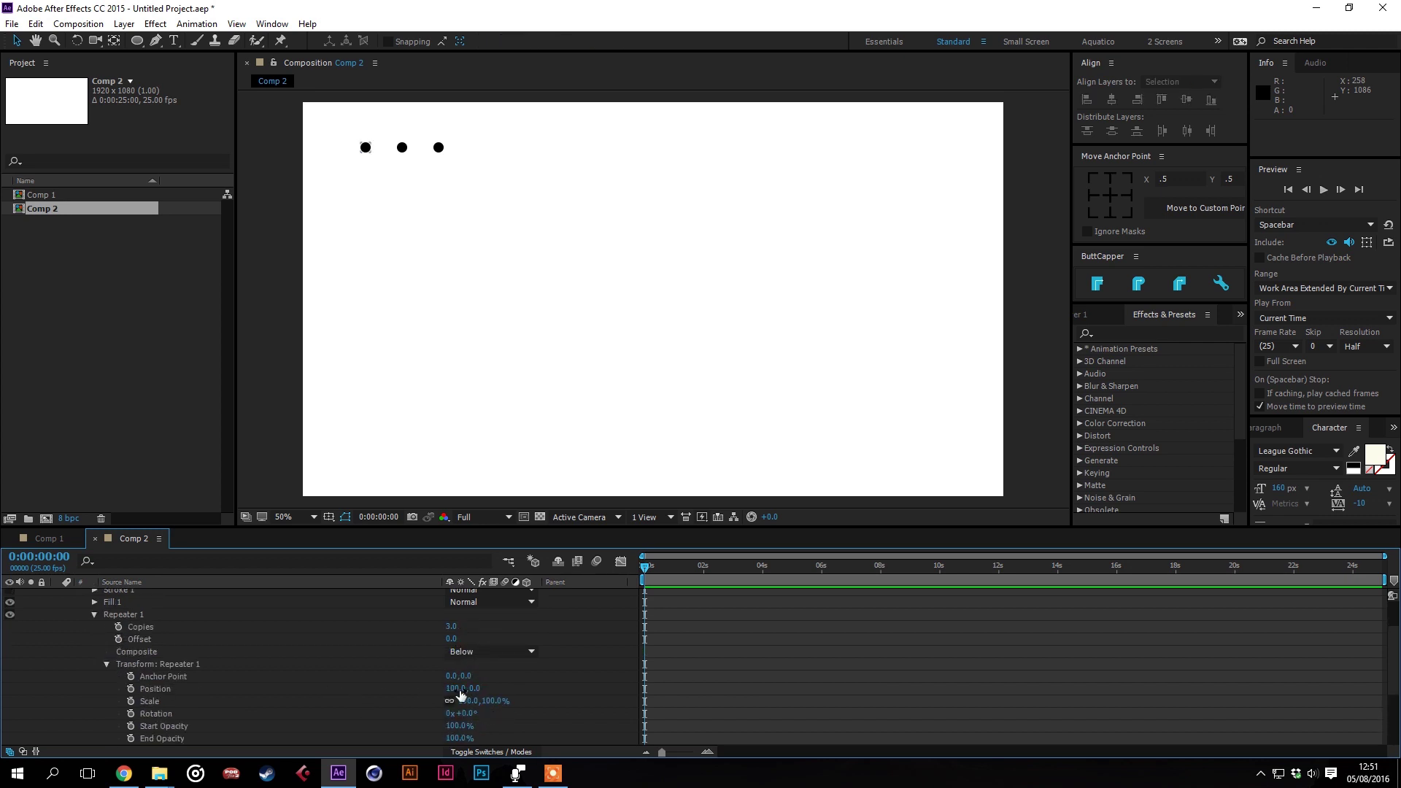
drag(460, 694, 416, 693)
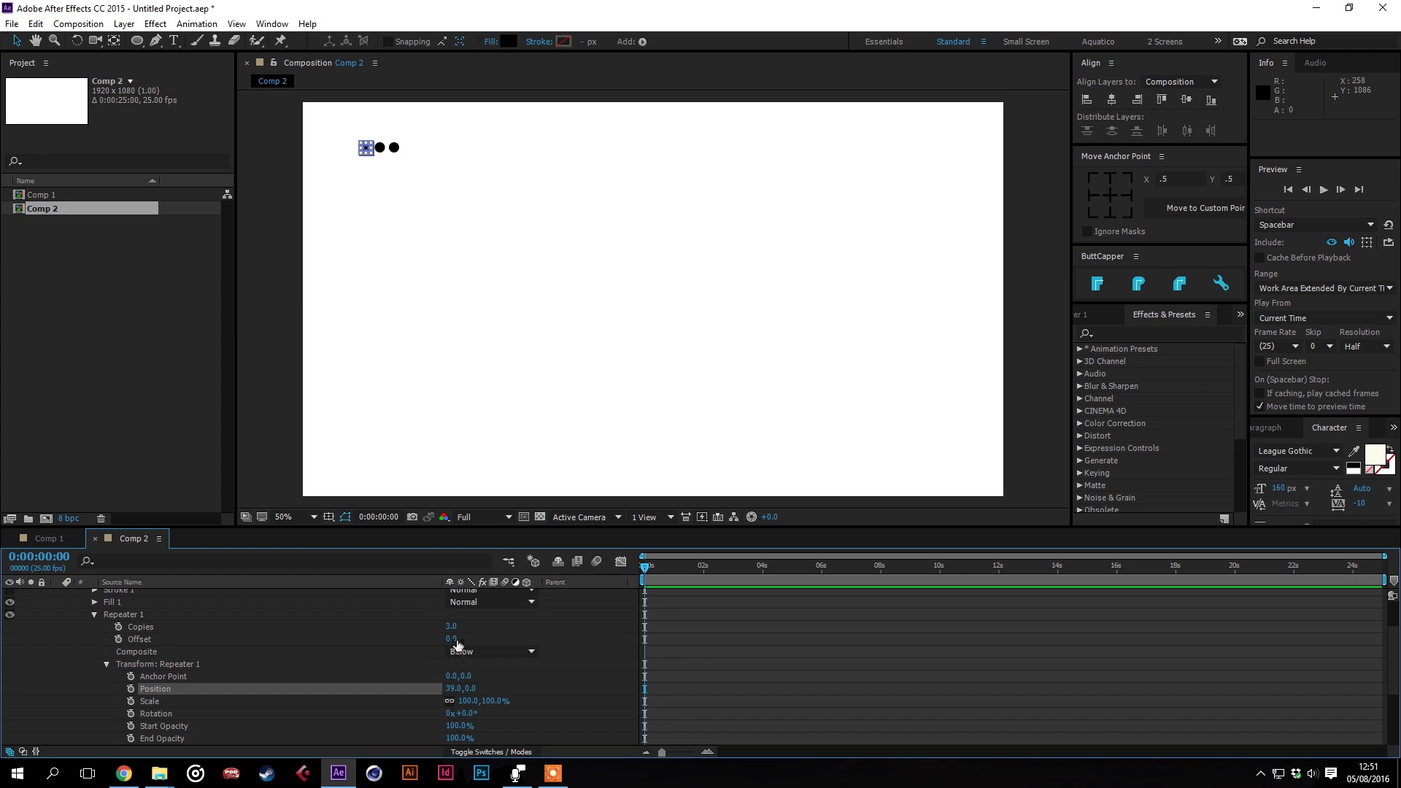
drag(452, 627, 481, 630)
click(559, 677)
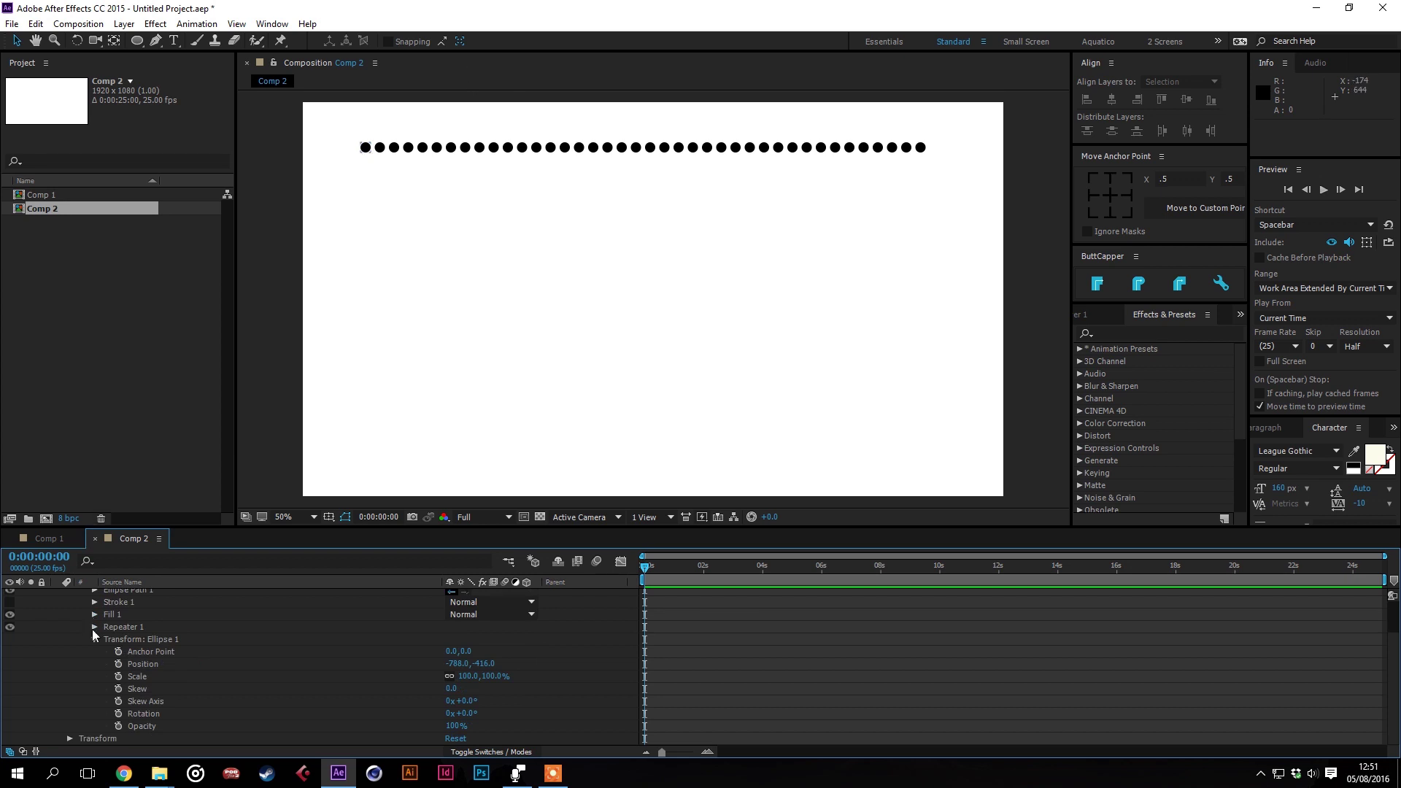
Add a second Repeater to the dot shape layer
click(95, 615)
click(143, 595)
click(642, 41)
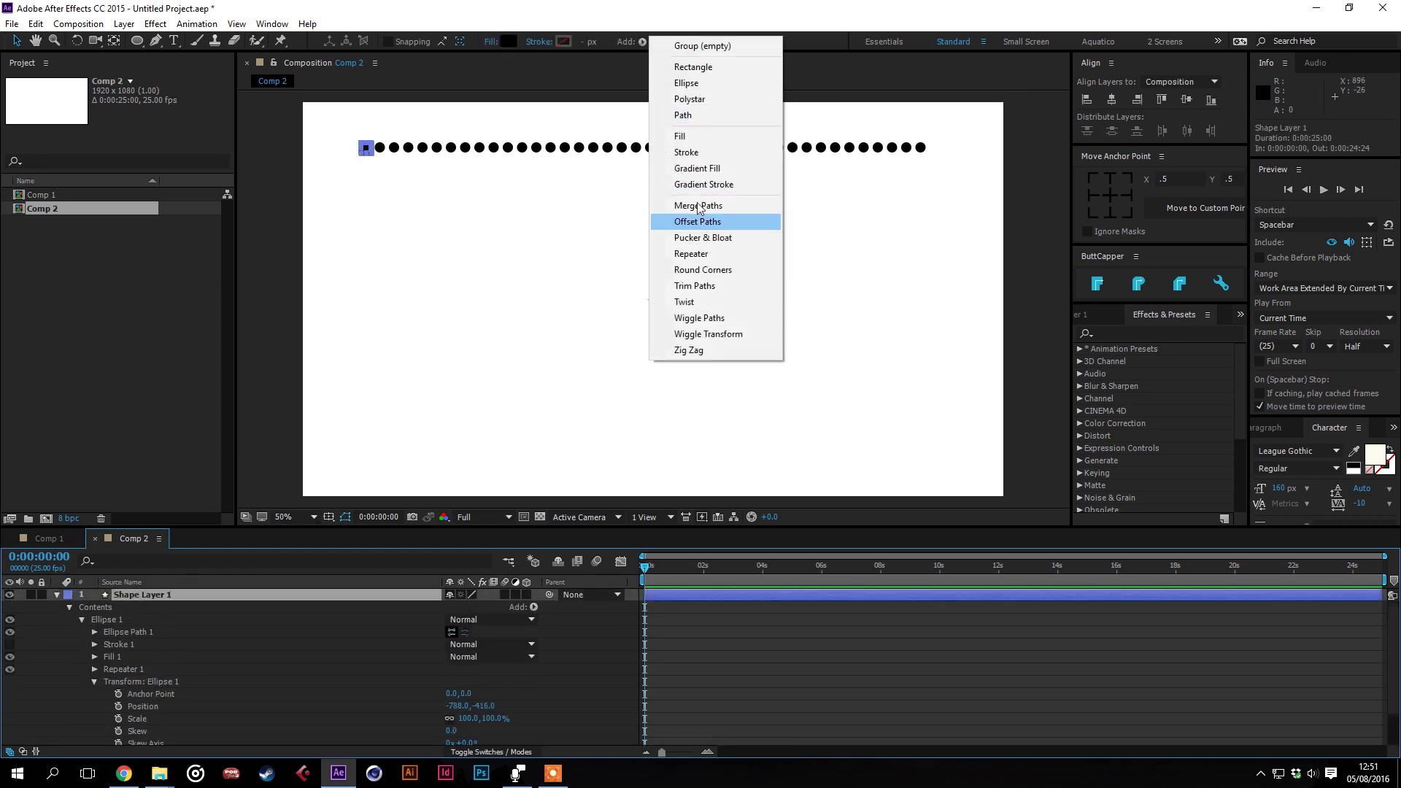
click(697, 254)
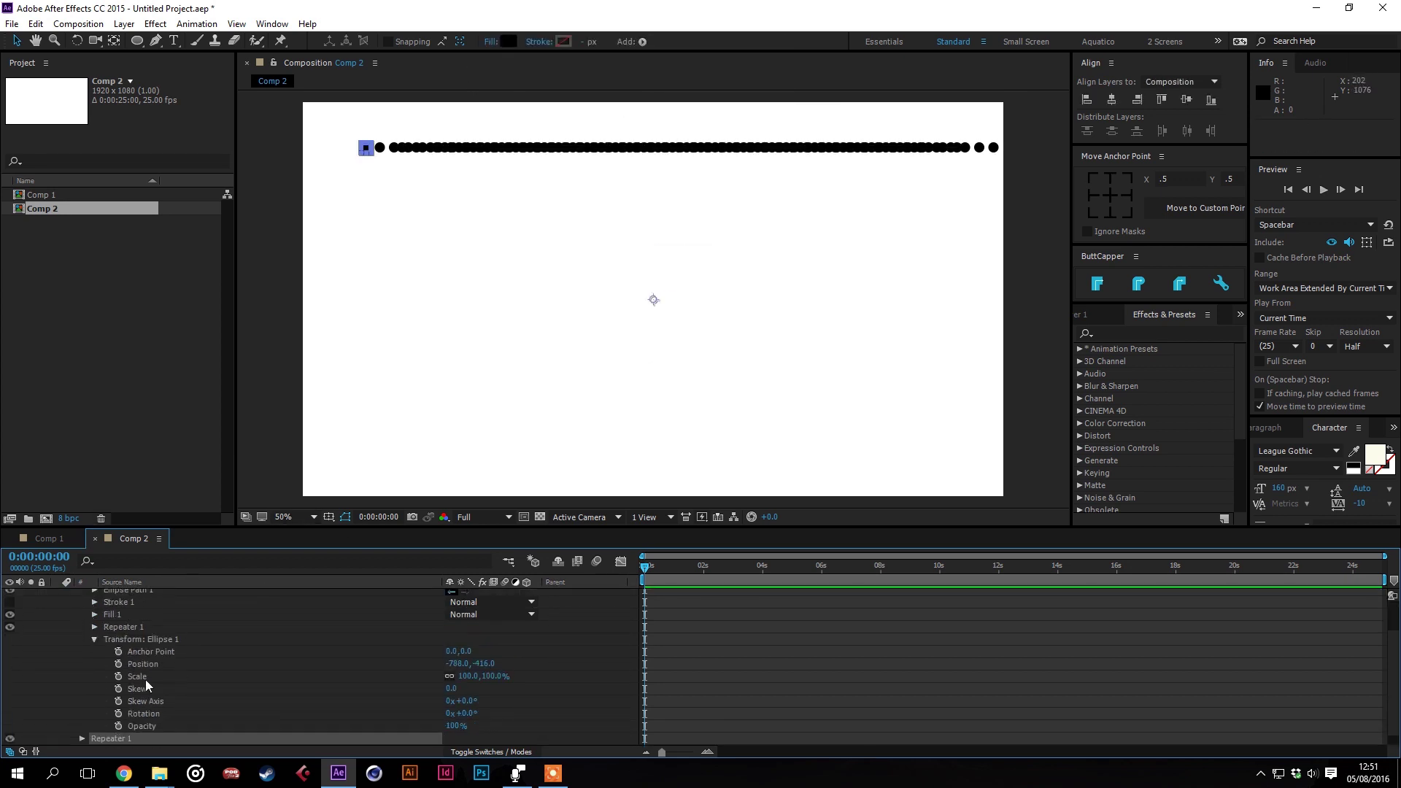
Set the second Repeater's position offset to 0,32 so rows stack downward
click(82, 739)
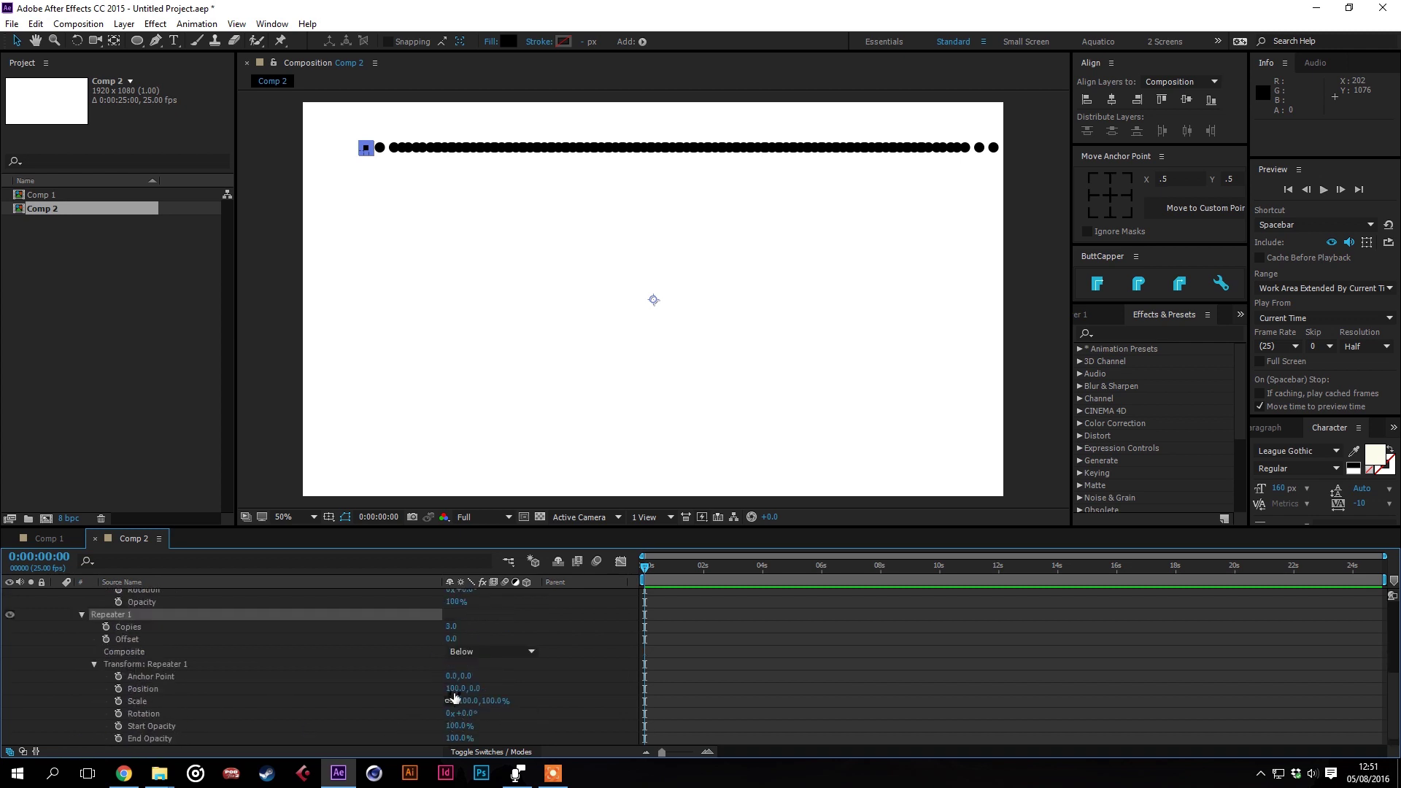
click(452, 689)
text(0)
click(489, 686)
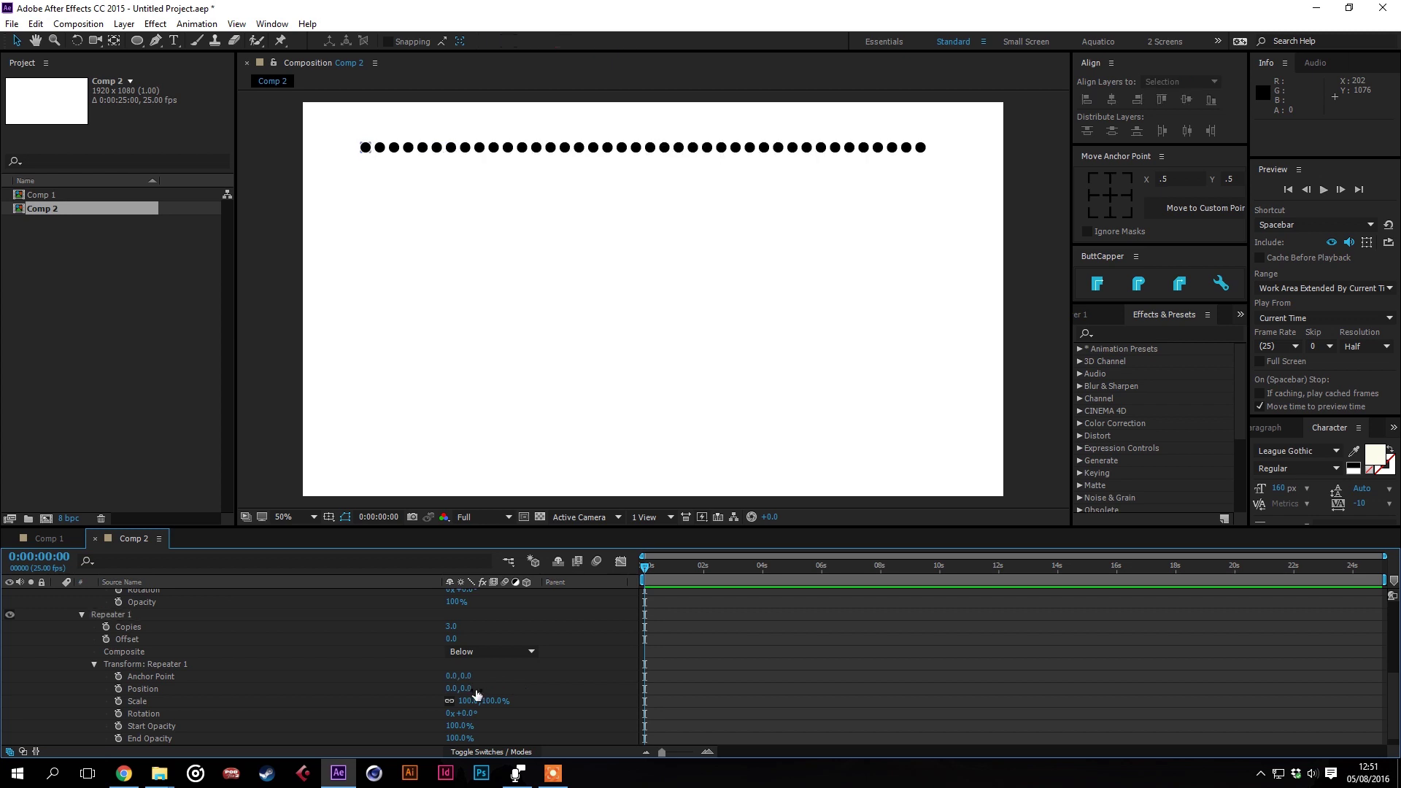
drag(478, 694, 500, 689)
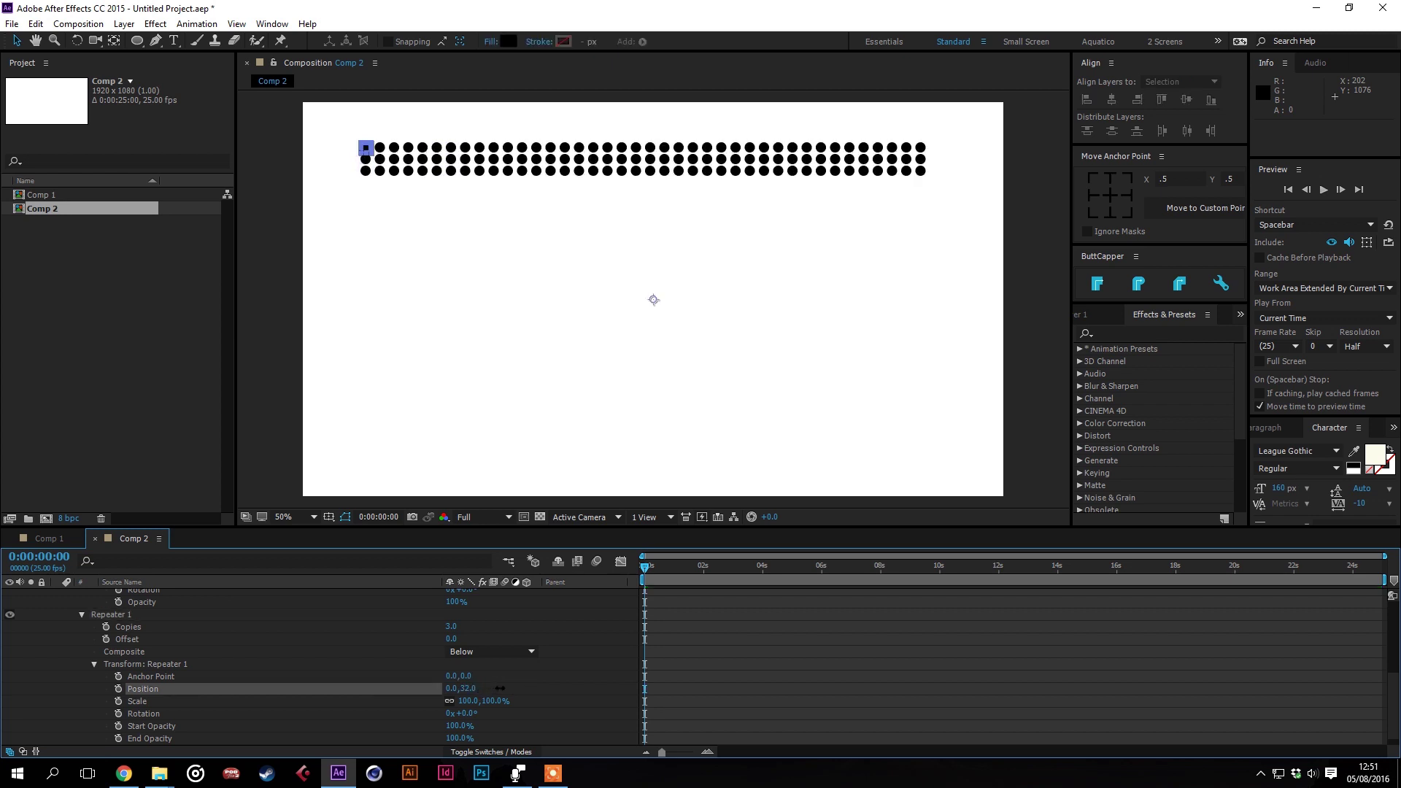
Set the second Repeater's copies to 26 rows to fill the comp
click(451, 627)
text(32)
key(Return)
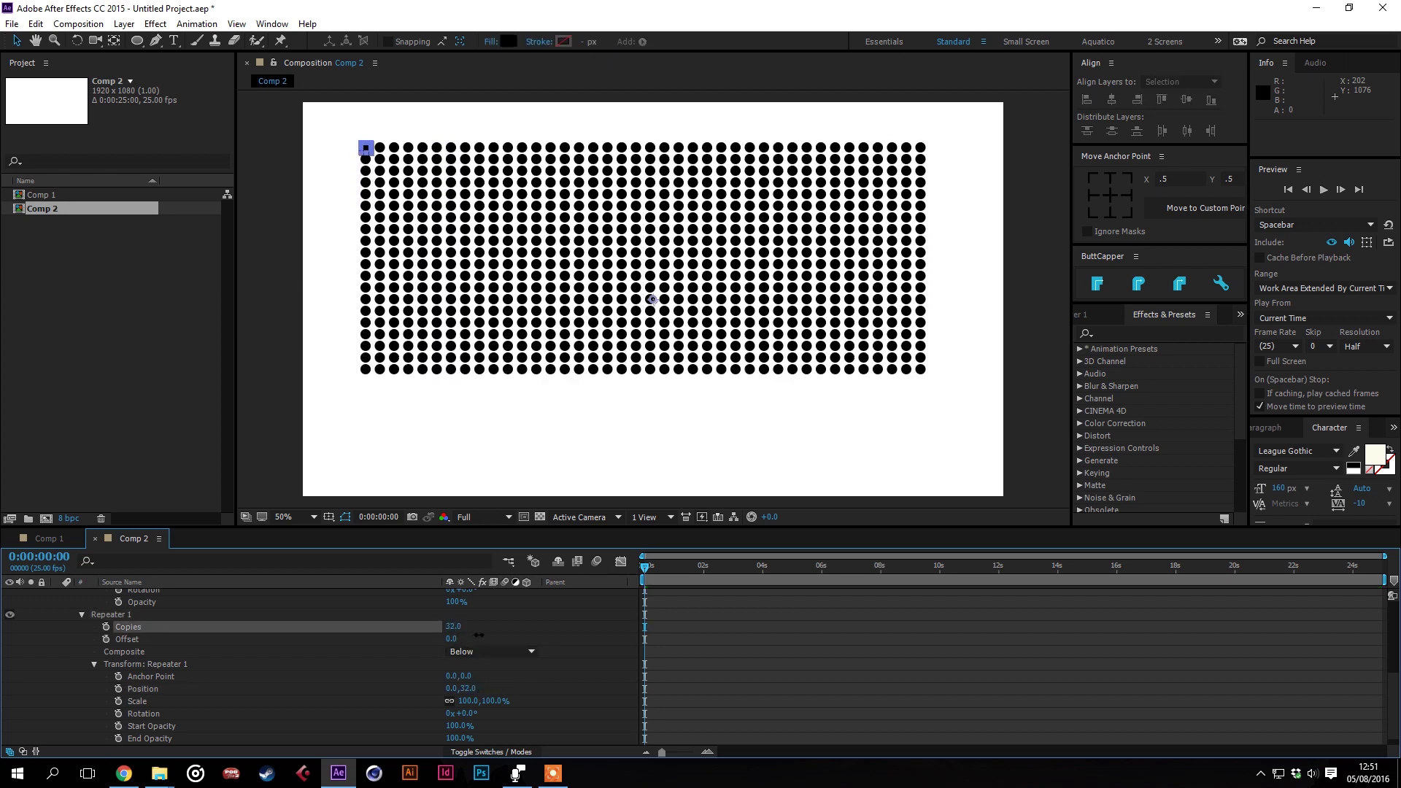
drag(479, 635, 475, 635)
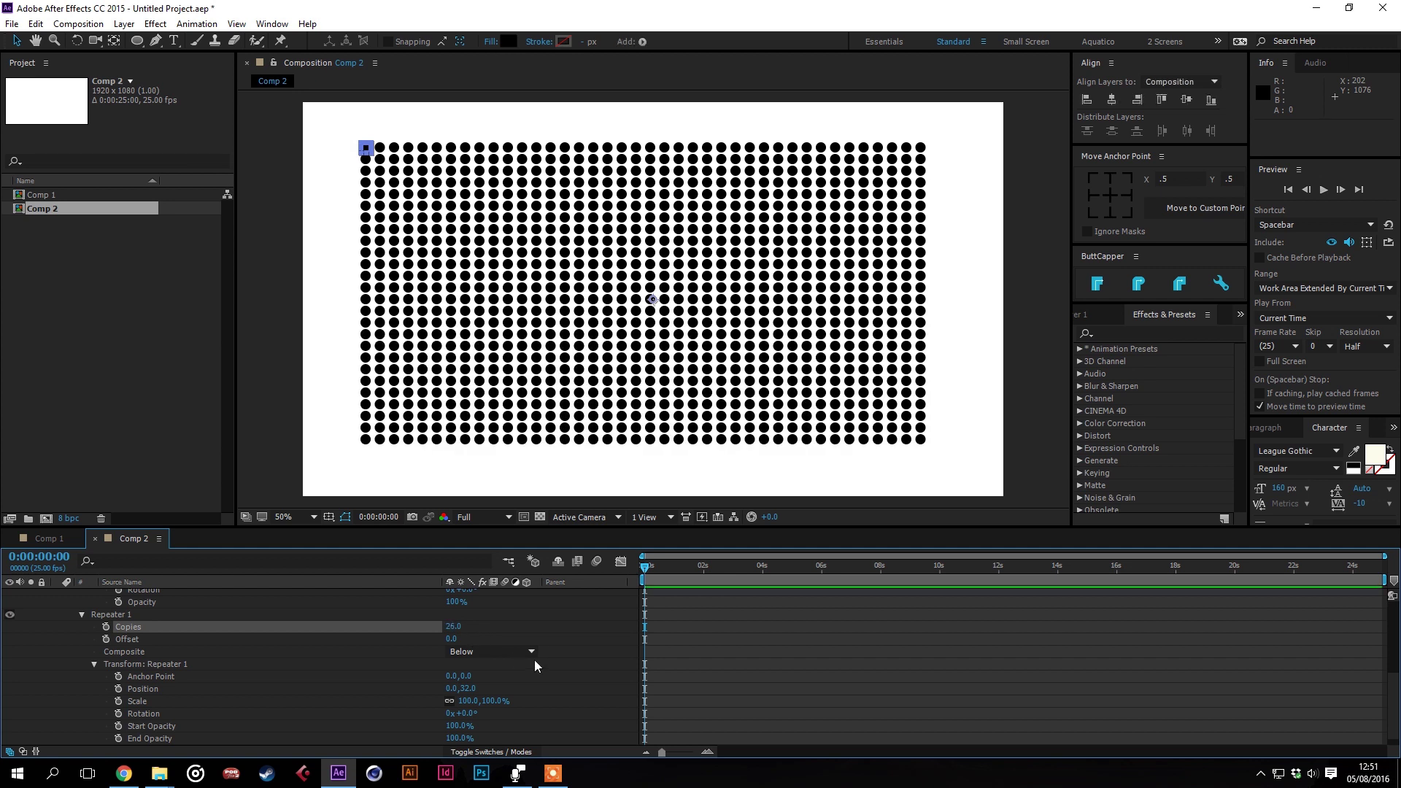
click(570, 700)
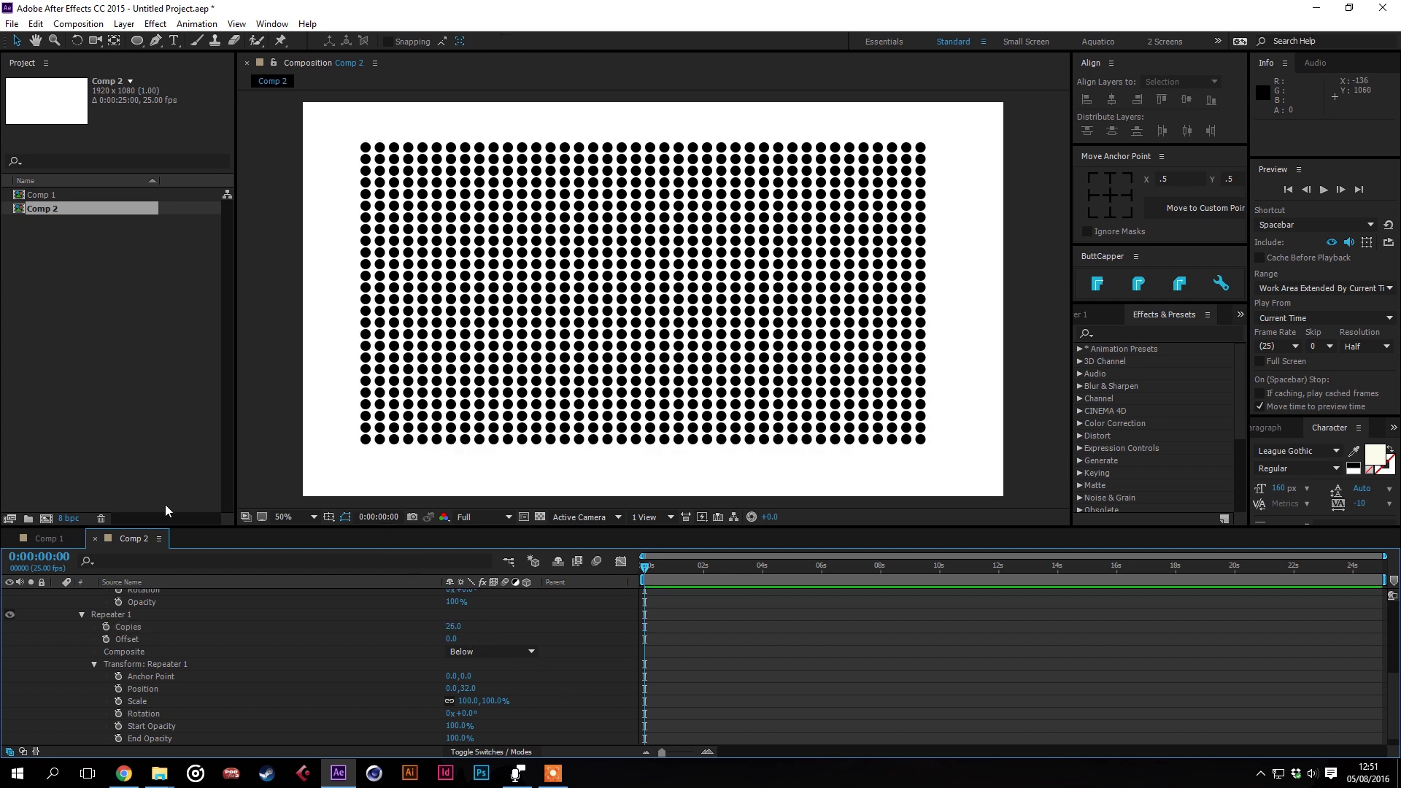
scroll(200, 656, up, 5)
Add a Wiggle Transform to the dot layer and move it below Repeater 2
click(58, 595)
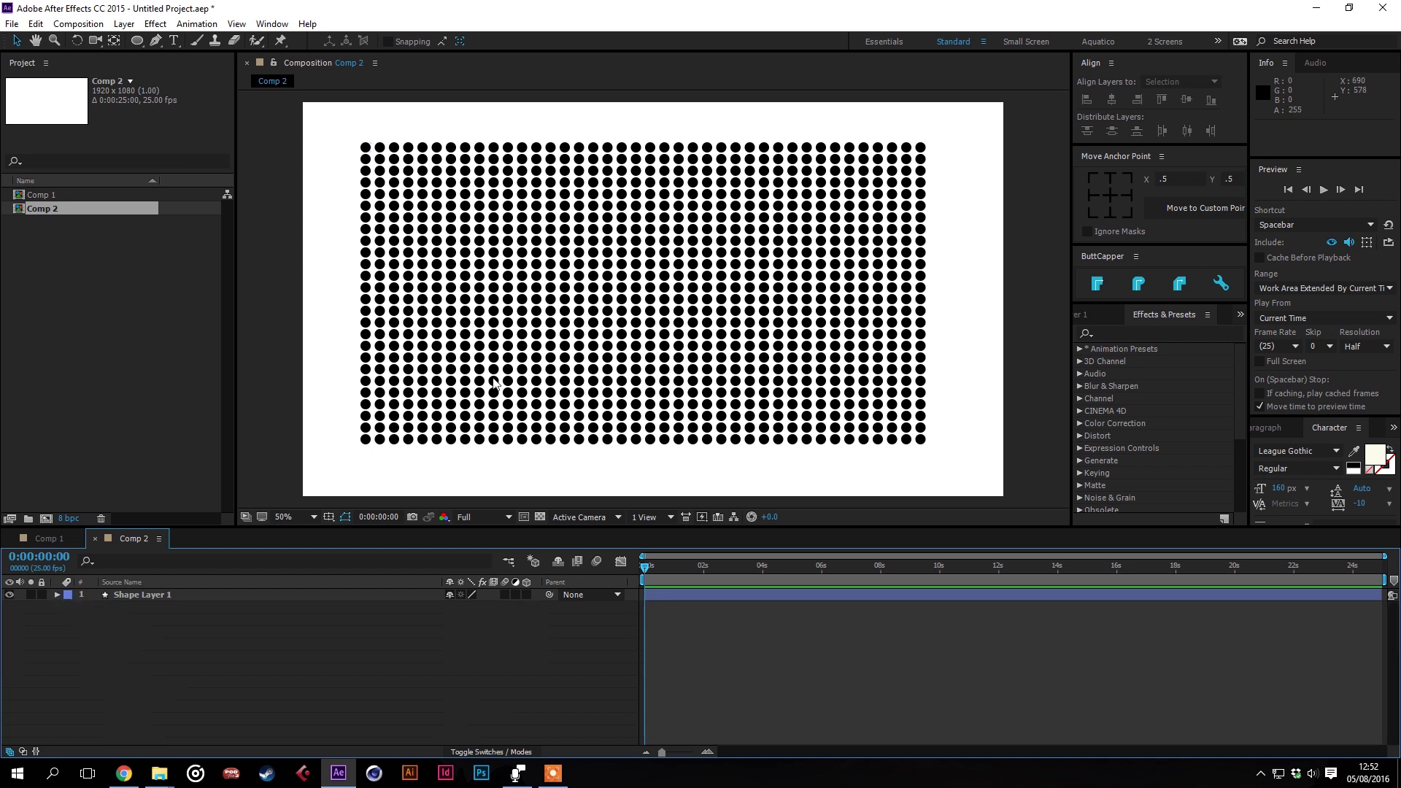
click(200, 597)
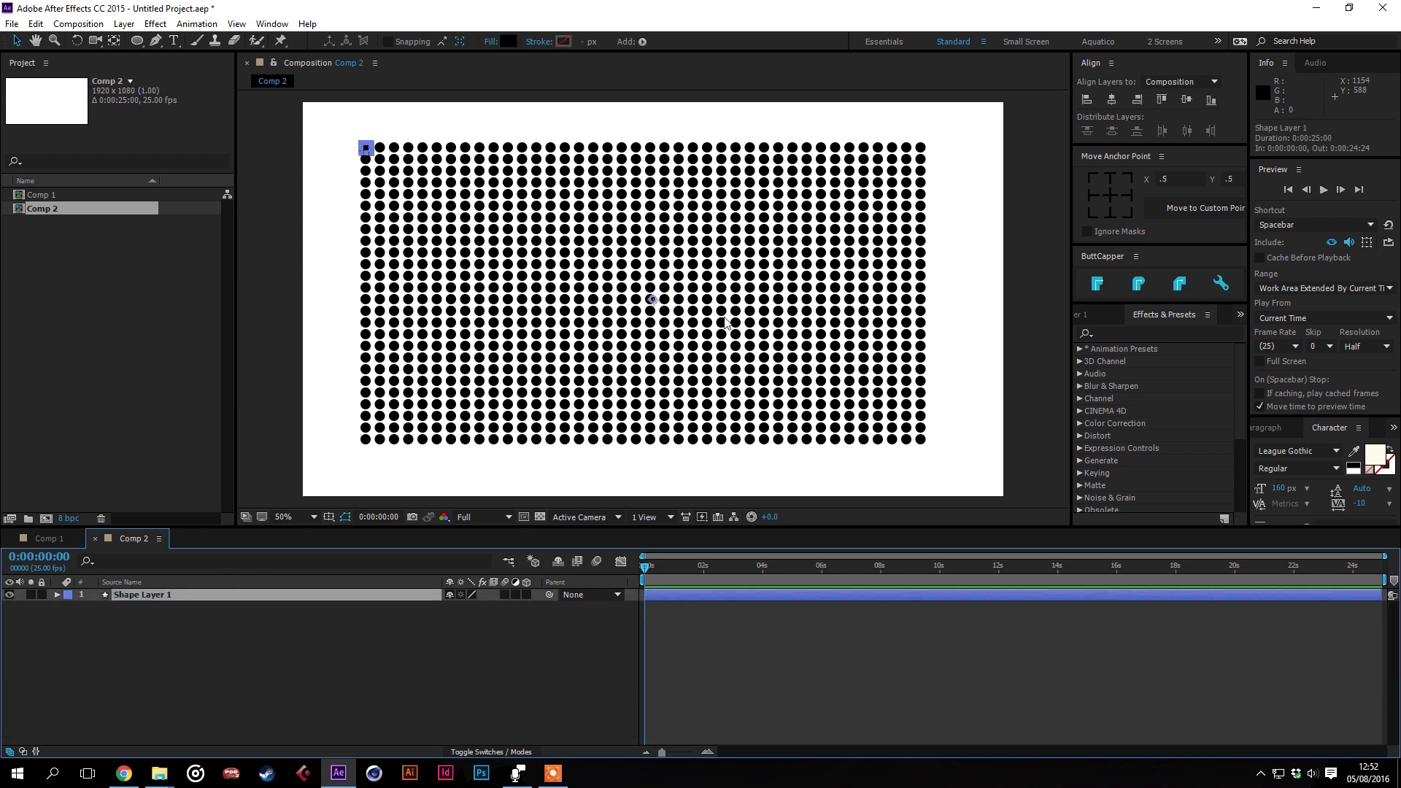
click(642, 42)
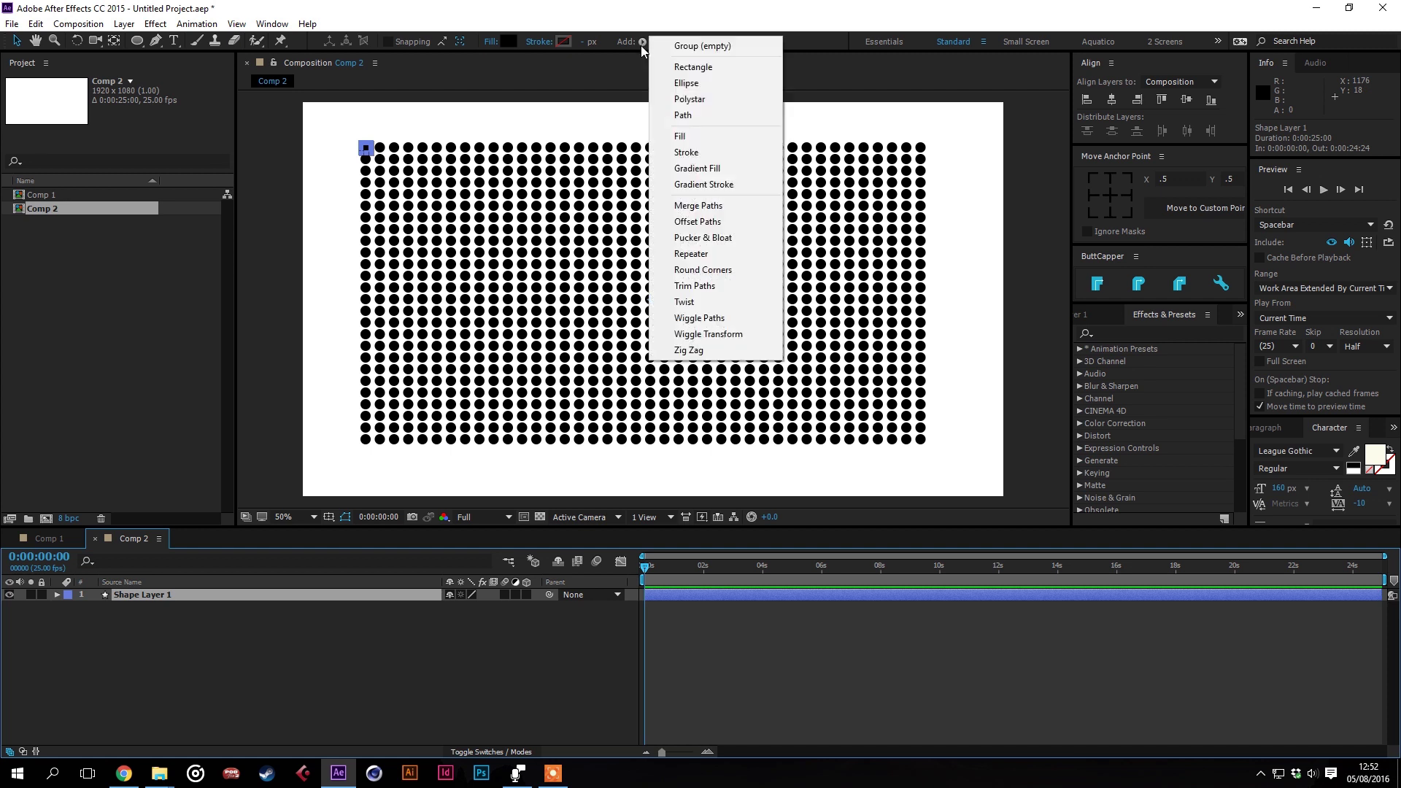
click(689, 335)
drag(122, 659, 143, 706)
Set the Wiggle Transform's Wiggles/Second to 0 and expose its Transform settings
click(95, 694)
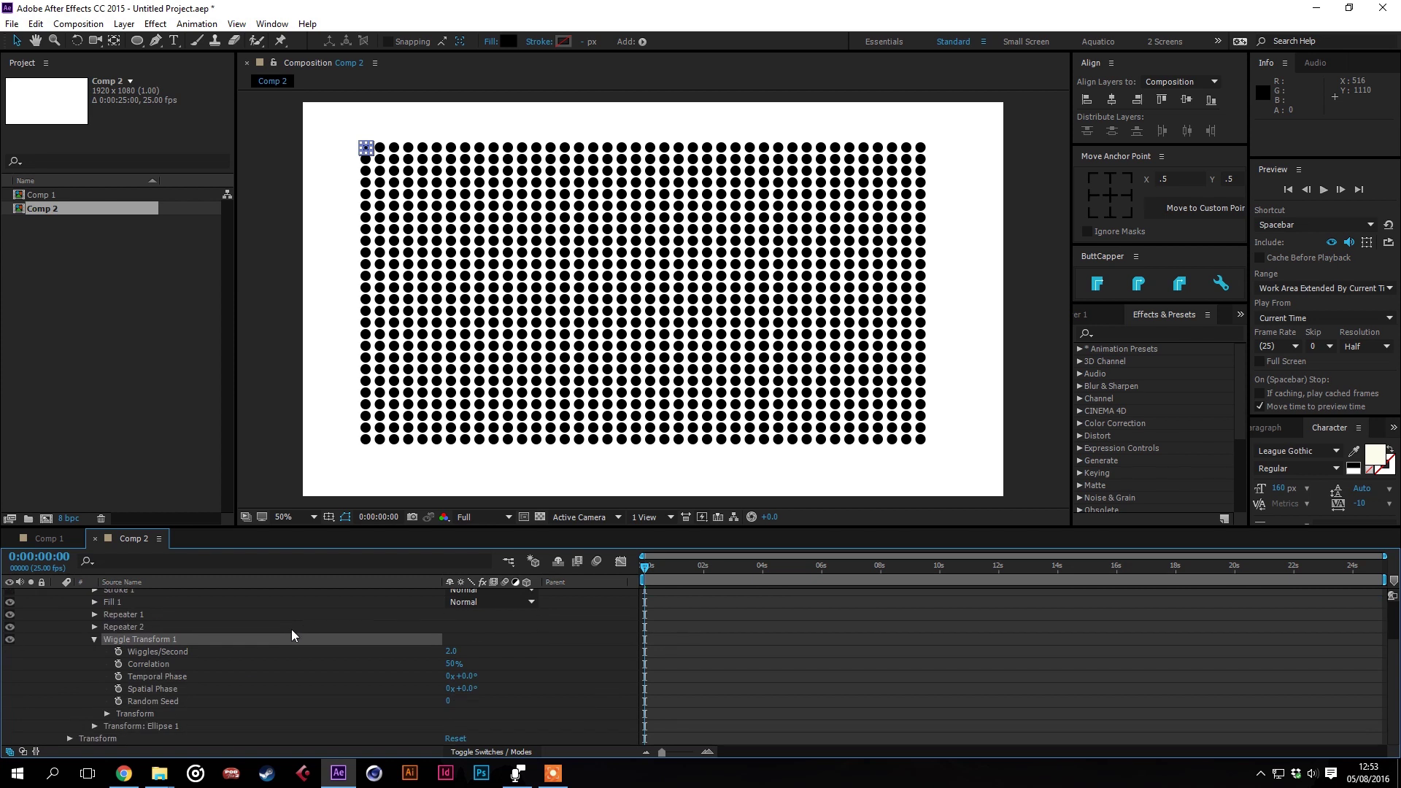
click(451, 651)
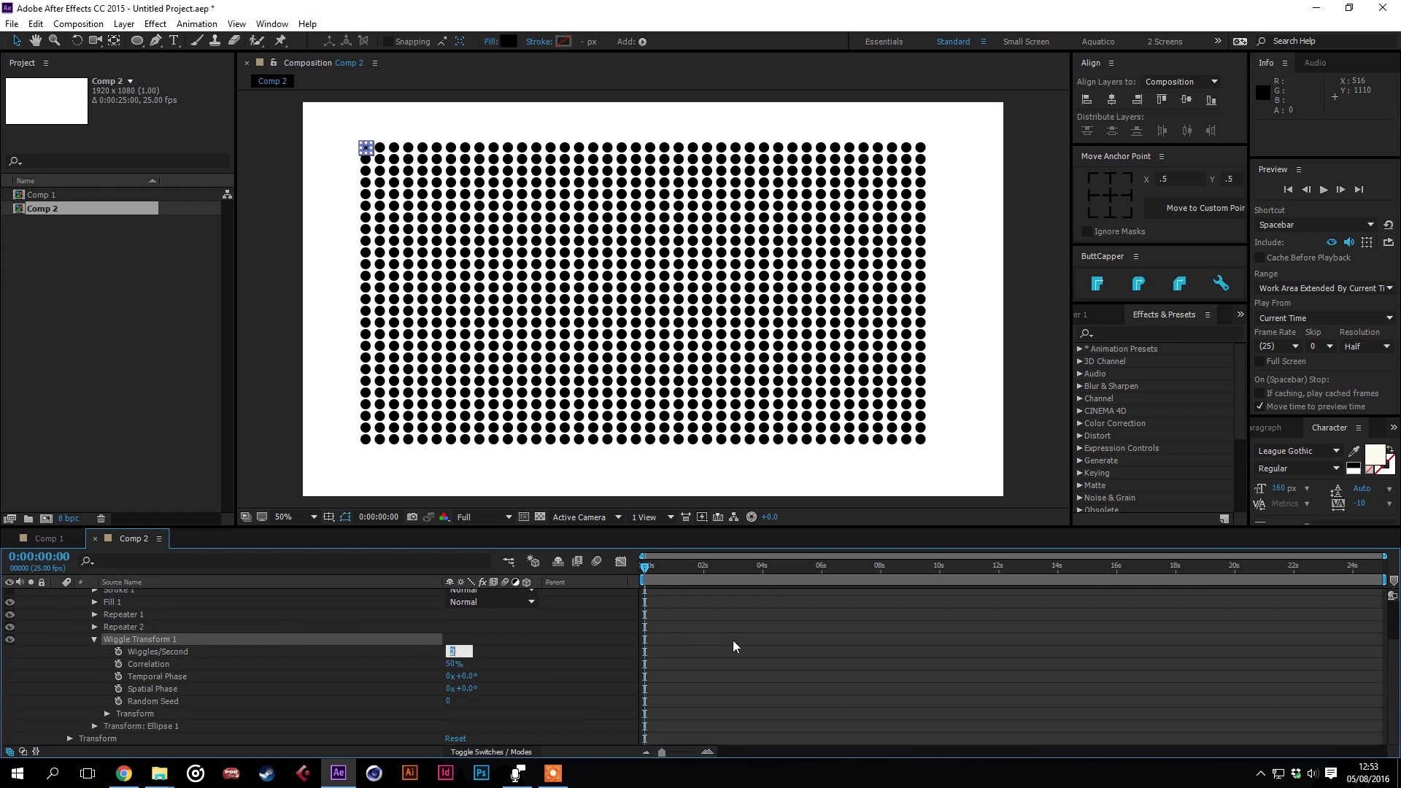
text(0)
click(581, 681)
click(107, 714)
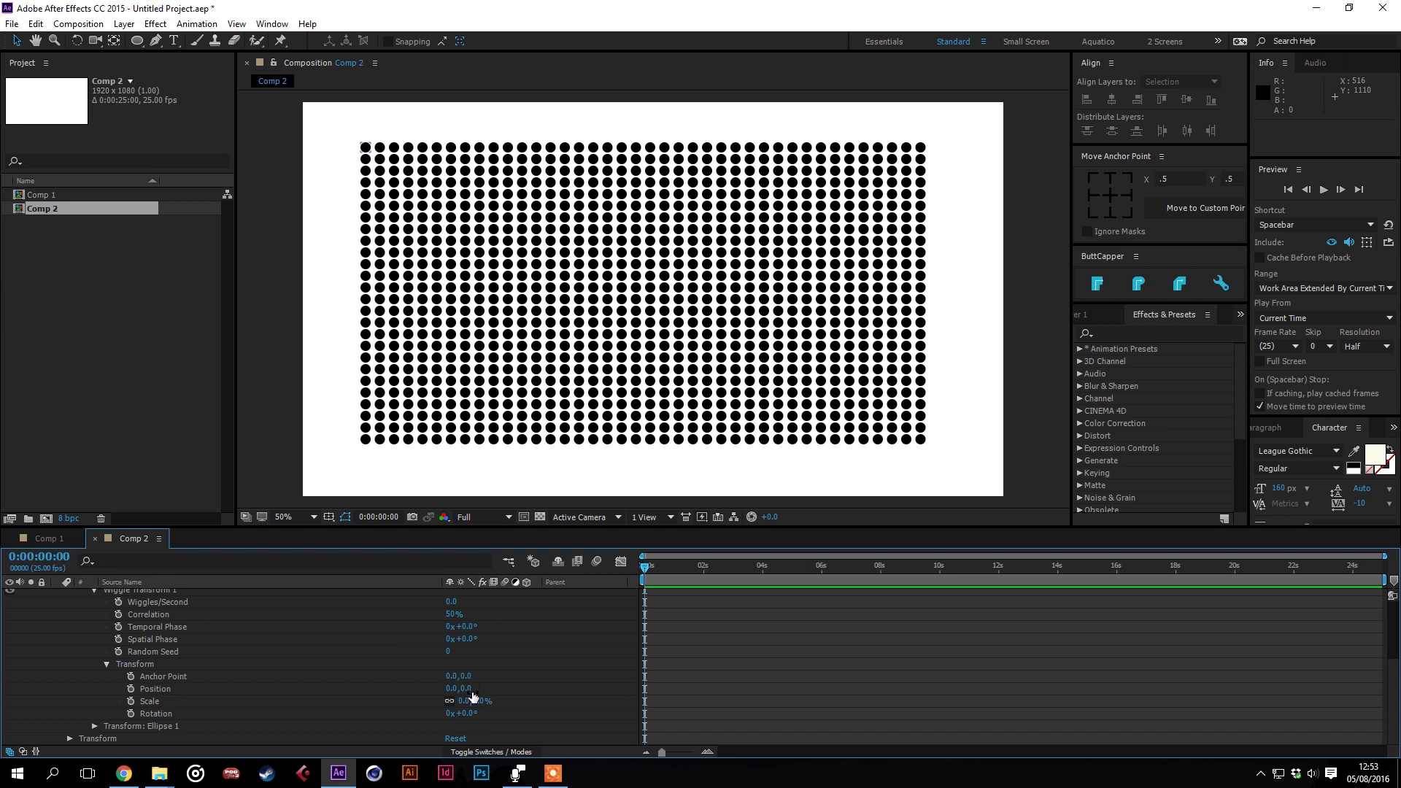
Scrub the Wiggle Transform position to 6,7 and its scale to -15%
drag(470, 689, 476, 692)
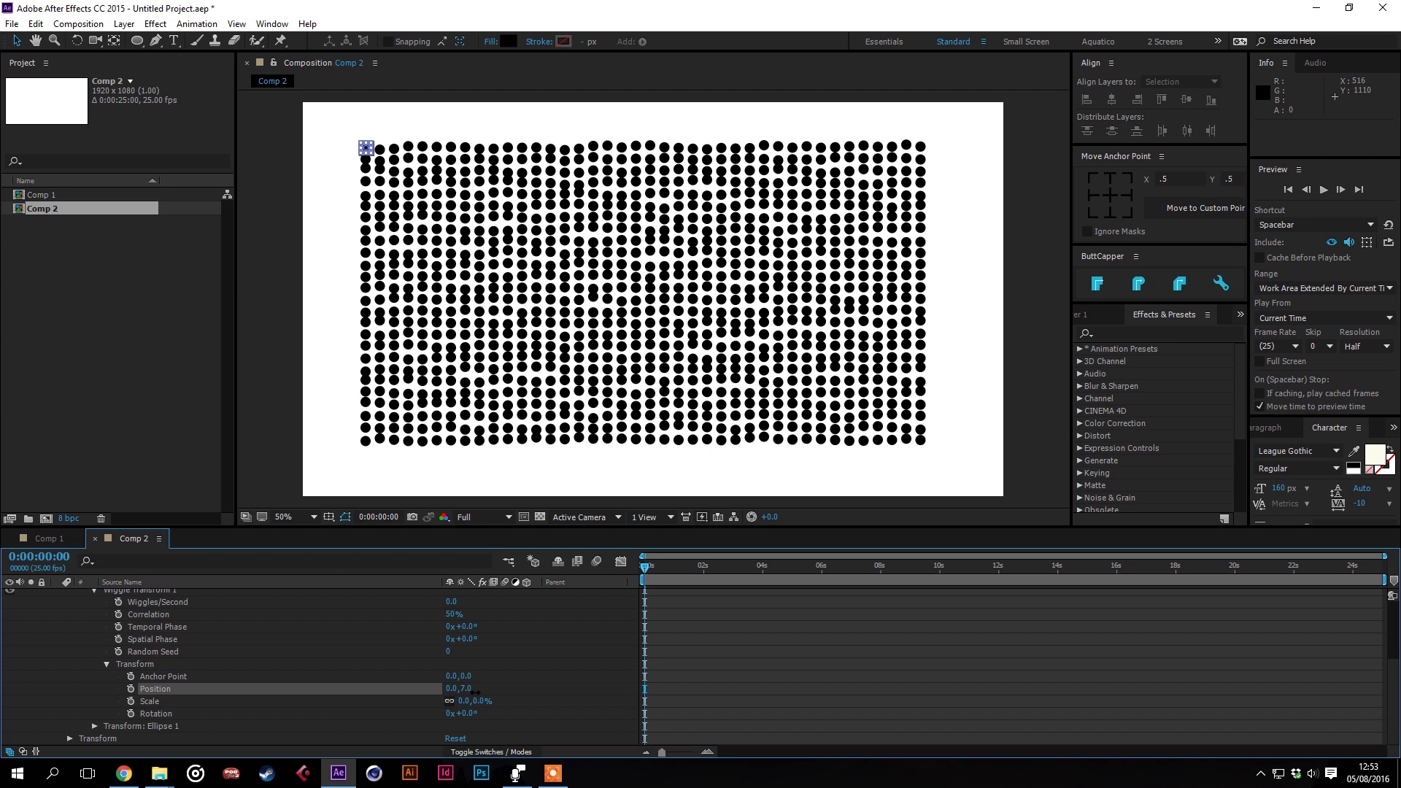
drag(486, 701, 471, 702)
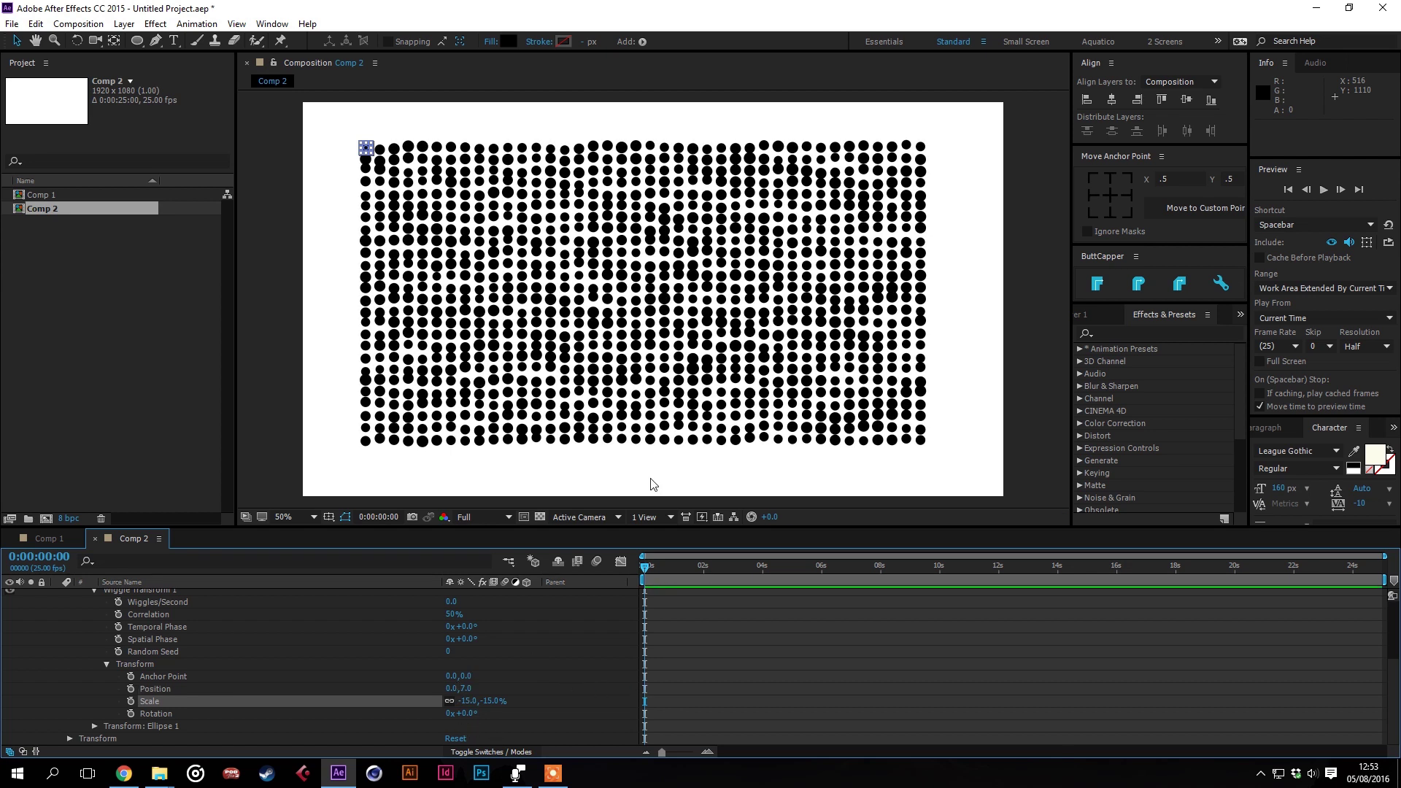
drag(450, 689, 460, 689)
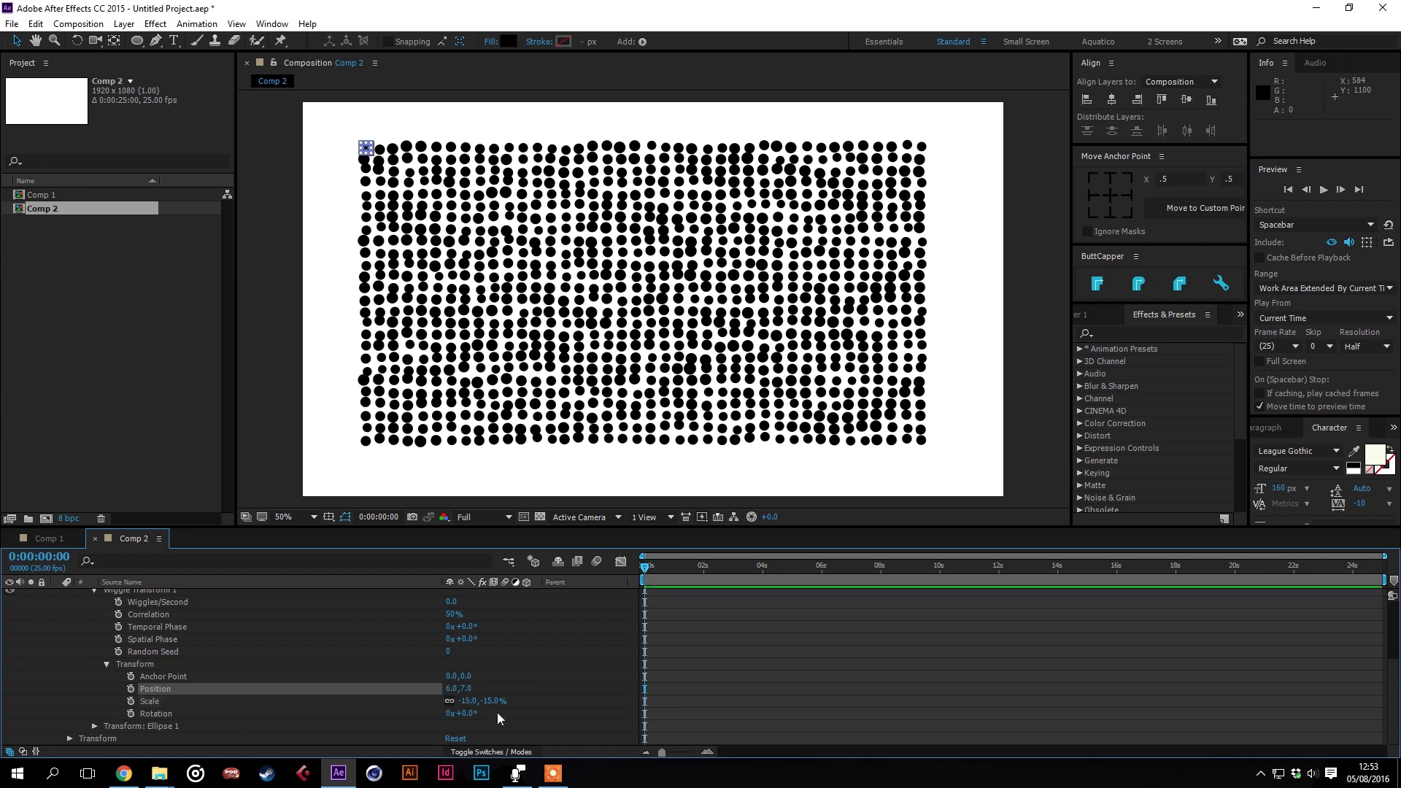
Keep horizontal position jitter at 6 and try higher Random Seed values for new dot layouts
click(576, 719)
click(449, 651)
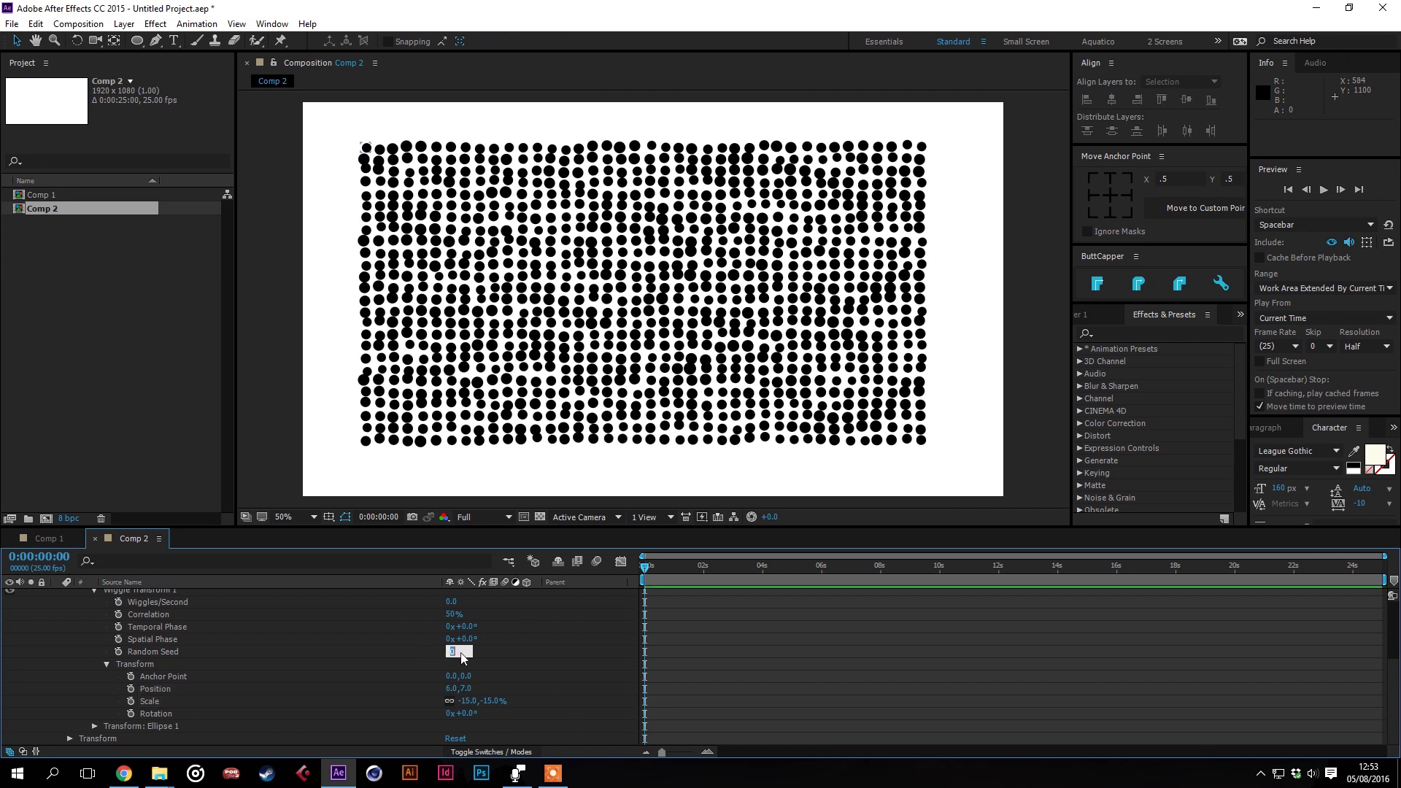
key(Up)
key(Up)
key(Up)
key(Up)
key(Up)
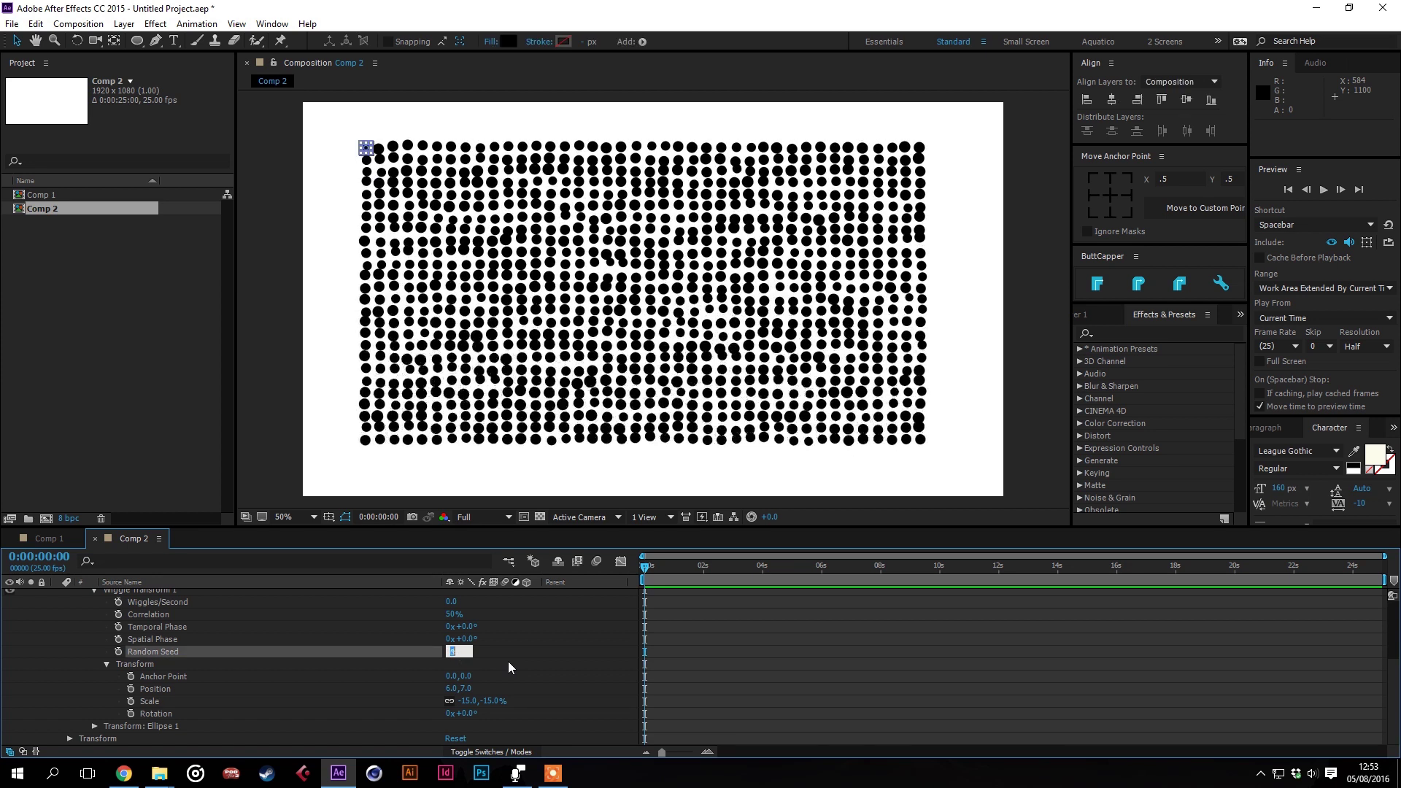
key(Up)
key(Up)
key(Up)
key(Up)
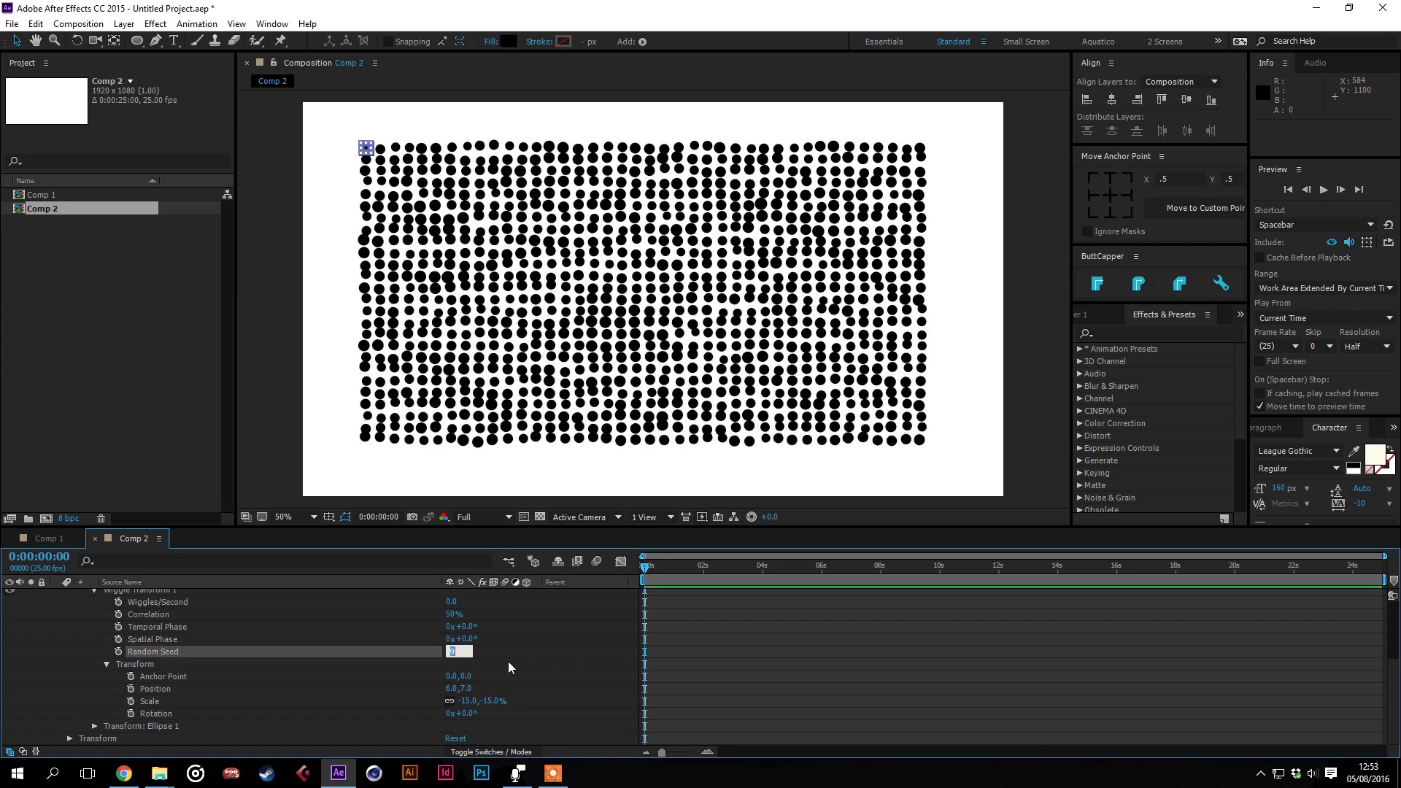
key(Return)
drag(454, 652, 491, 690)
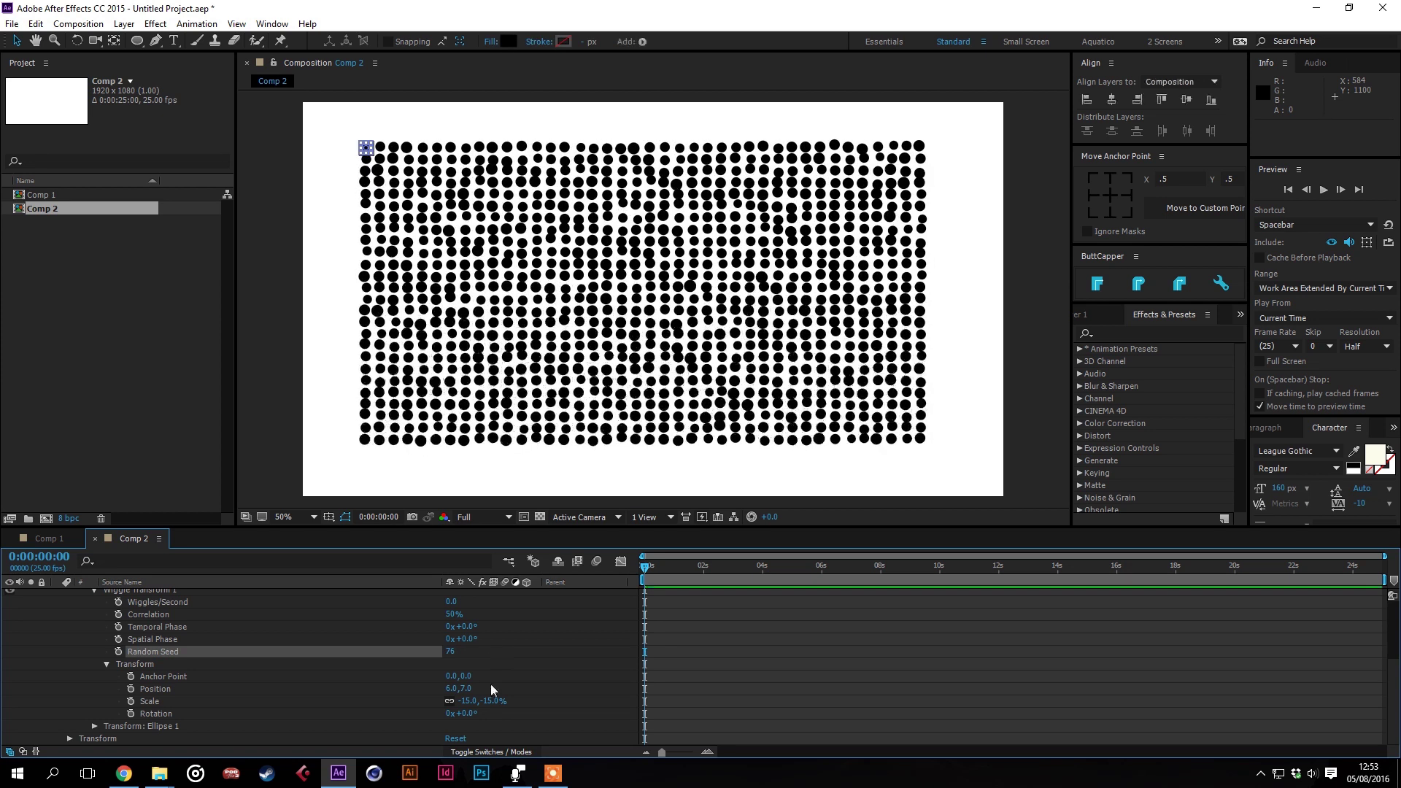
Set the Wiggle Transform Scale jitter to -10%, after first trying -20%
click(499, 701)
text(-20)
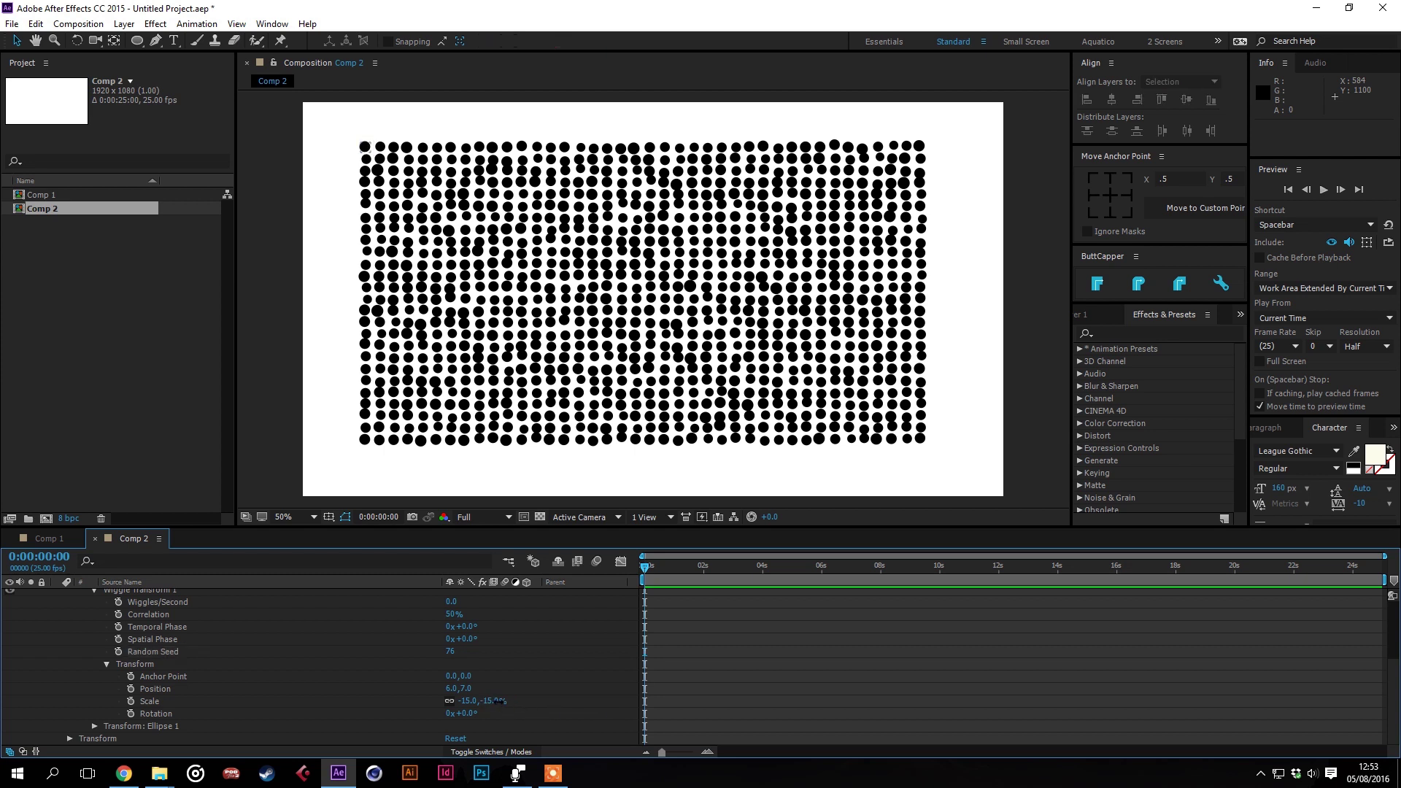
key(Return)
click(469, 700)
text(-10)
key(Return)
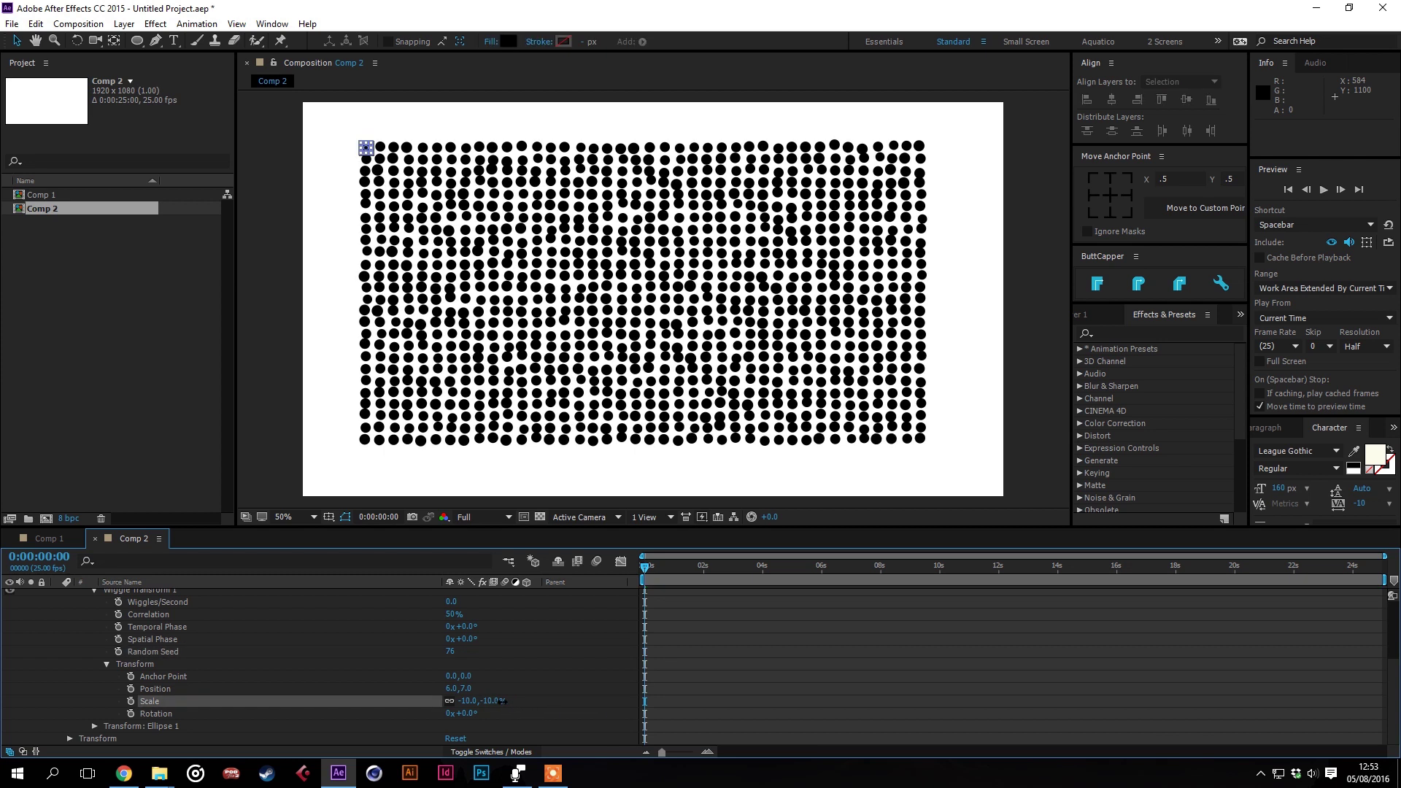
Set vertical position jitter to 5, giving Position 6,5, and settle the Random Seed at 148
click(479, 690)
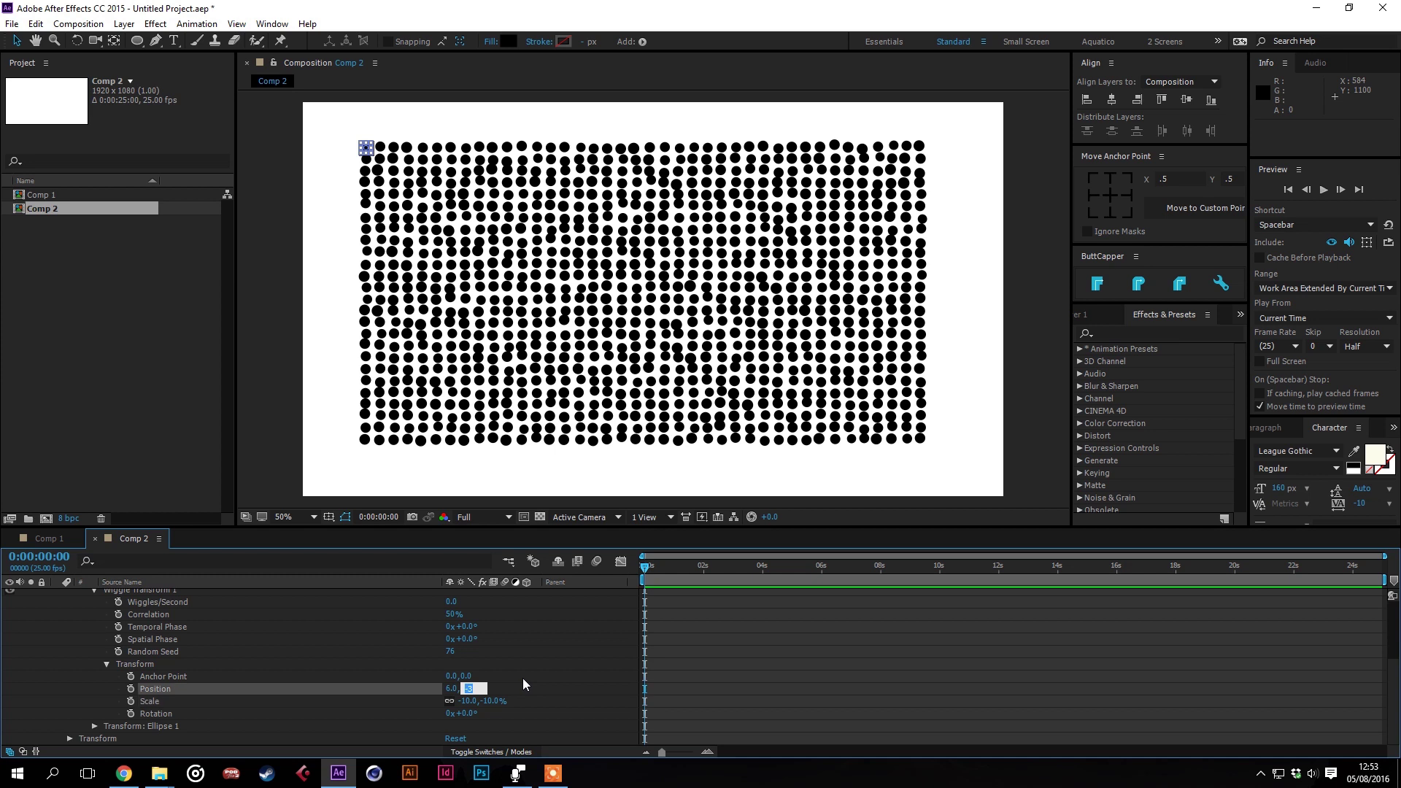
text(5)
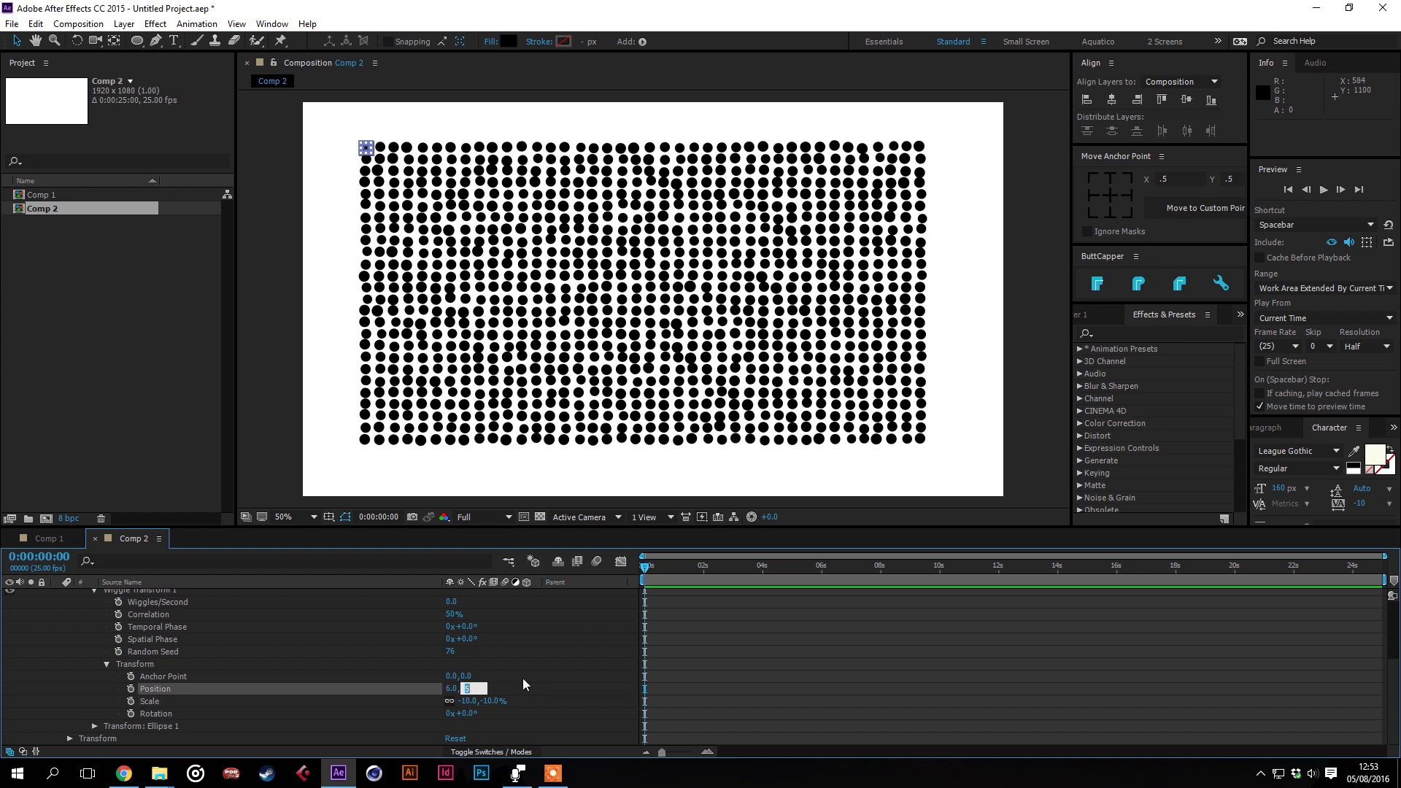
key(Return)
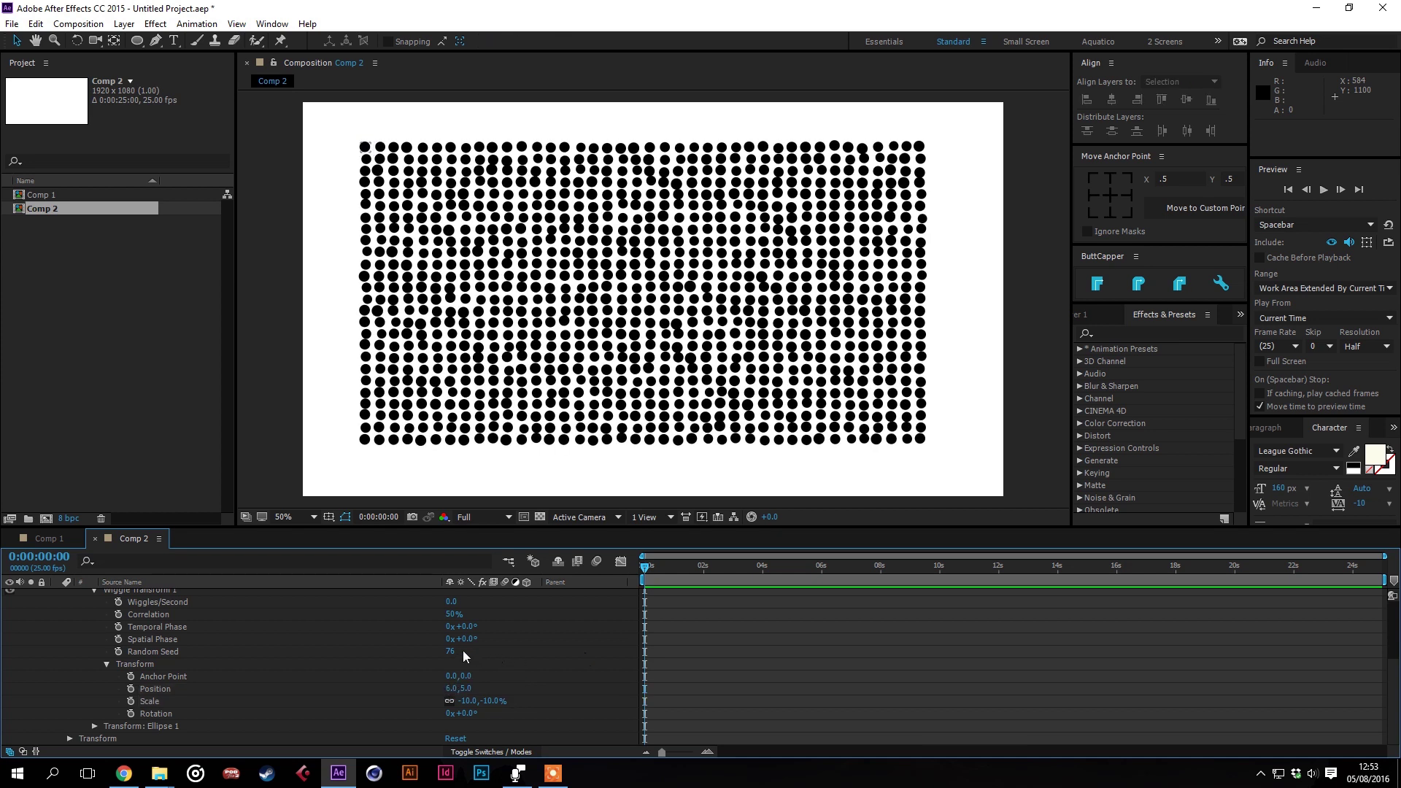
drag(463, 651, 497, 651)
scroll(497, 651, up, 1)
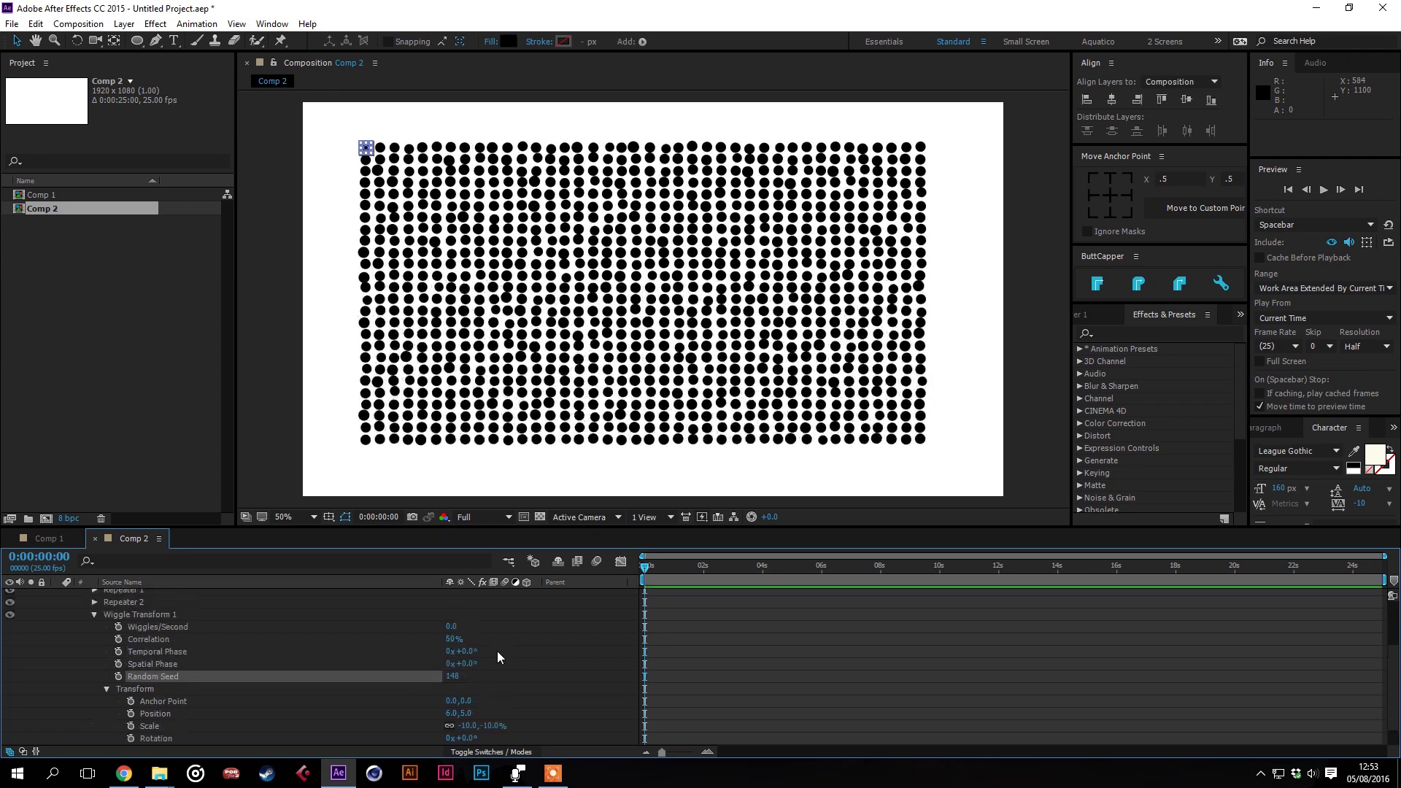
click(160, 626)
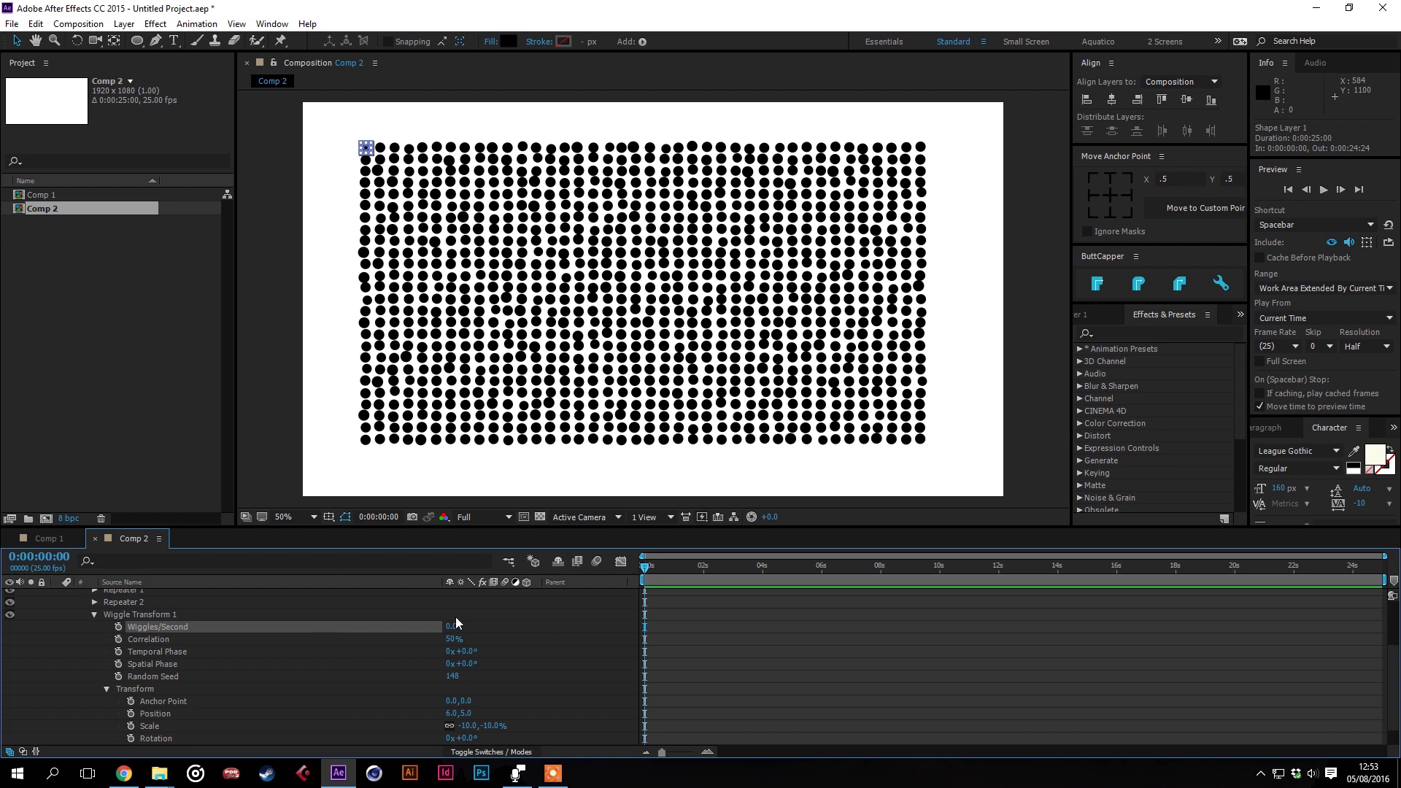